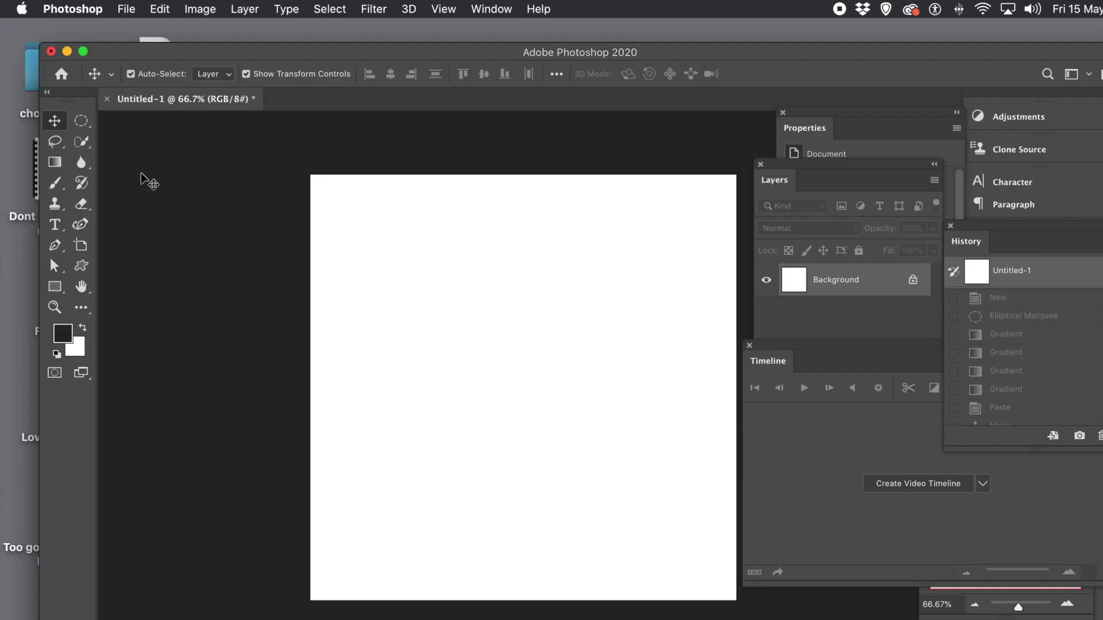
Draw a circular selection near the canvas's upper middle and fill it with three overlapping Purple, Green, Gold radial gradients in Difference mode
left_click(81, 122)
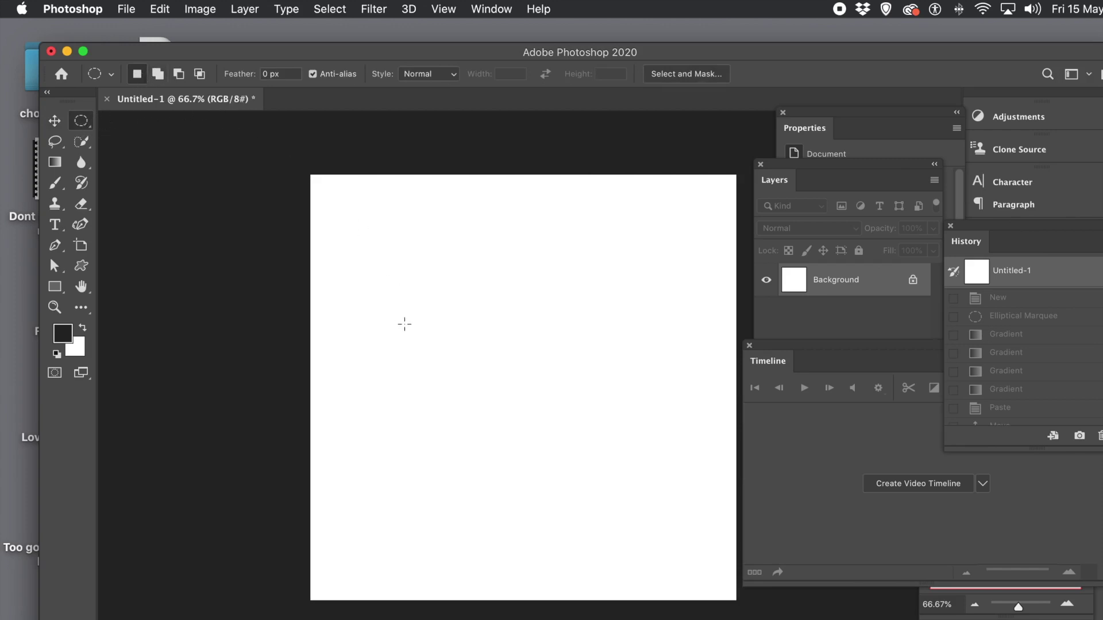
left_click_drag(418, 264, 552, 405)
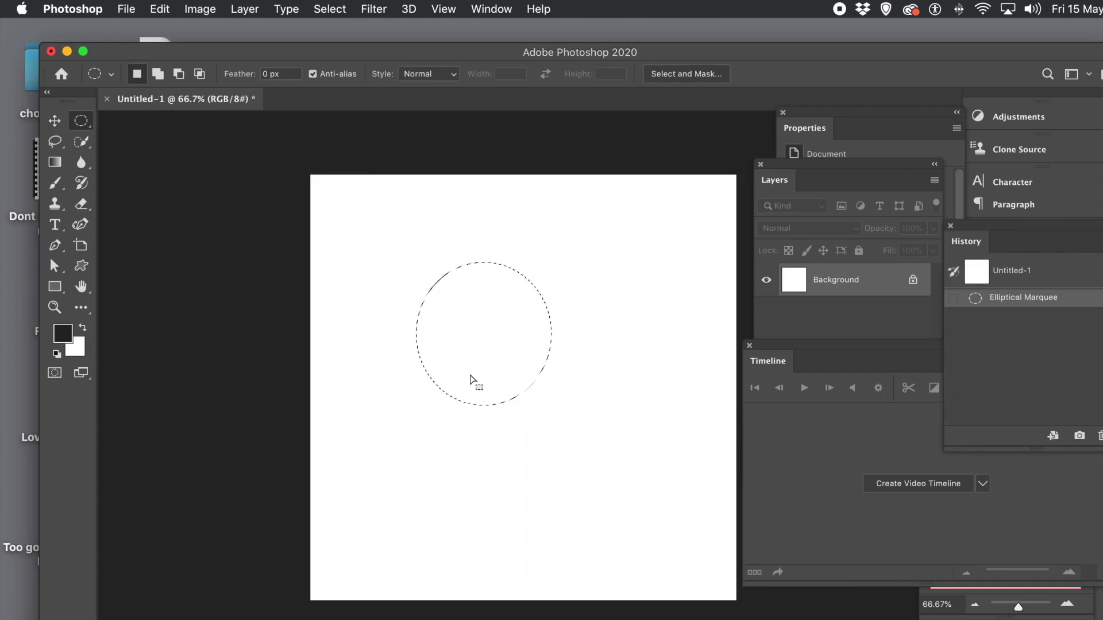
left_click(55, 163)
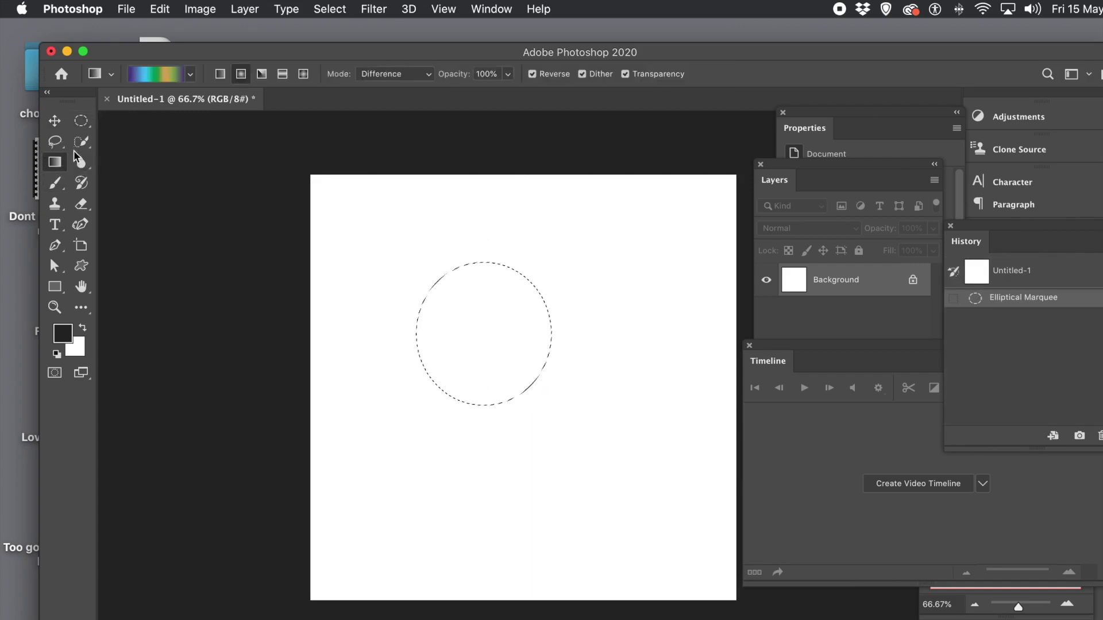
left_click(179, 75)
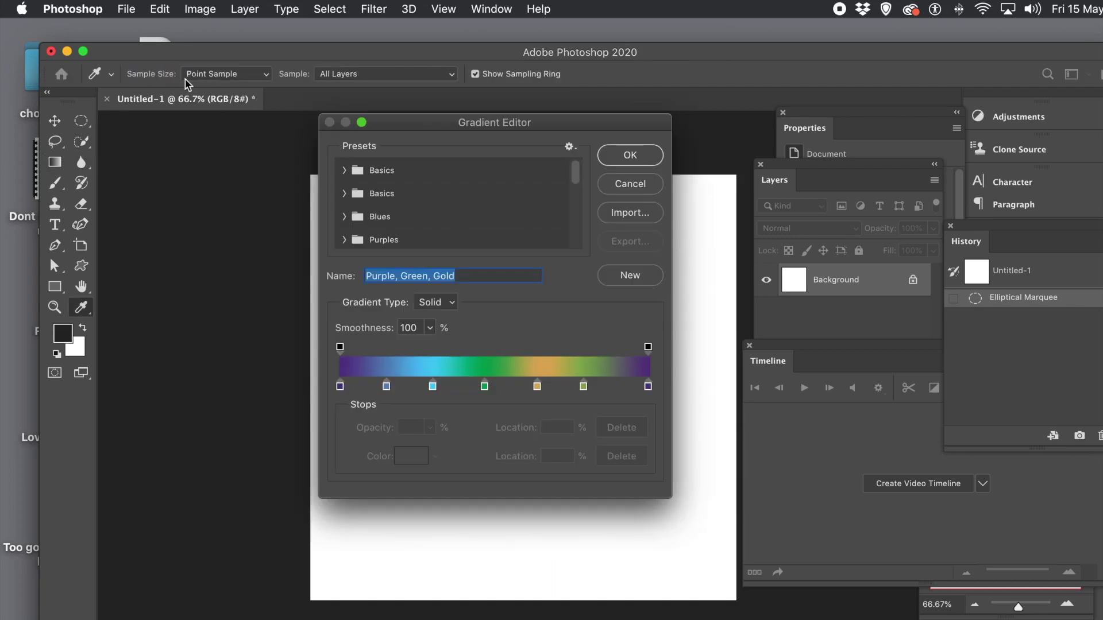
left_click(636, 188)
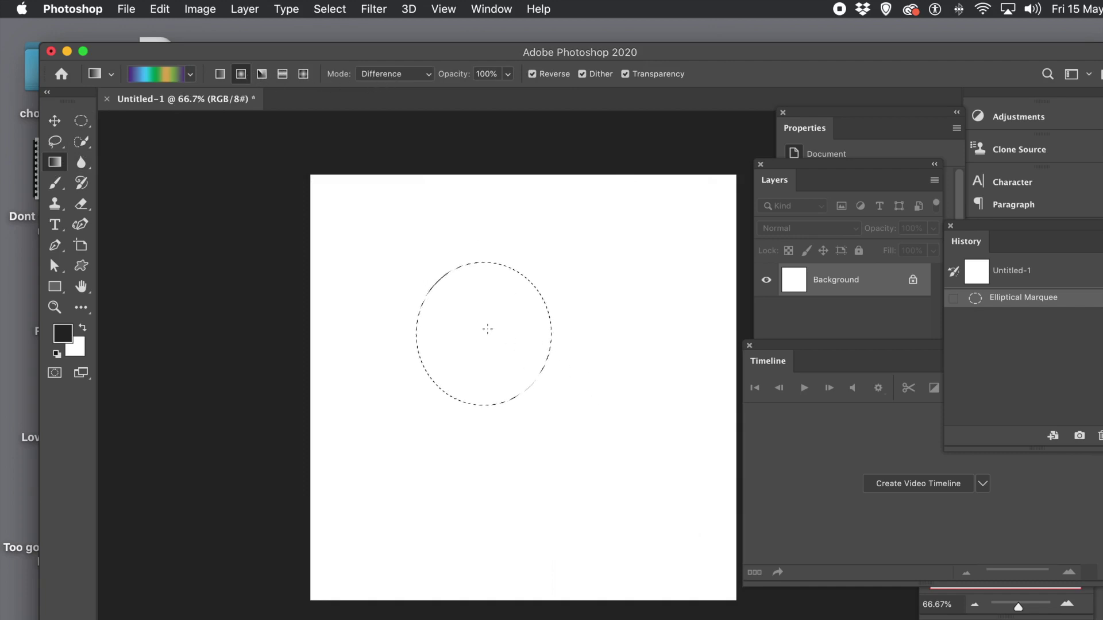
left_click_drag(558, 370, 576, 387)
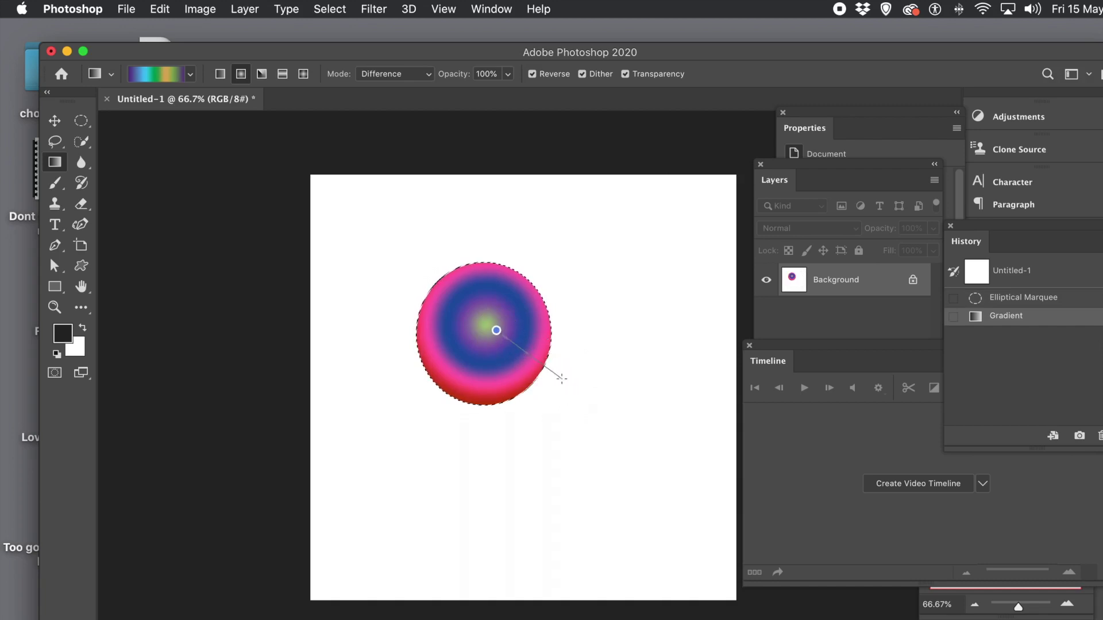
left_click_drag(562, 379, 554, 374)
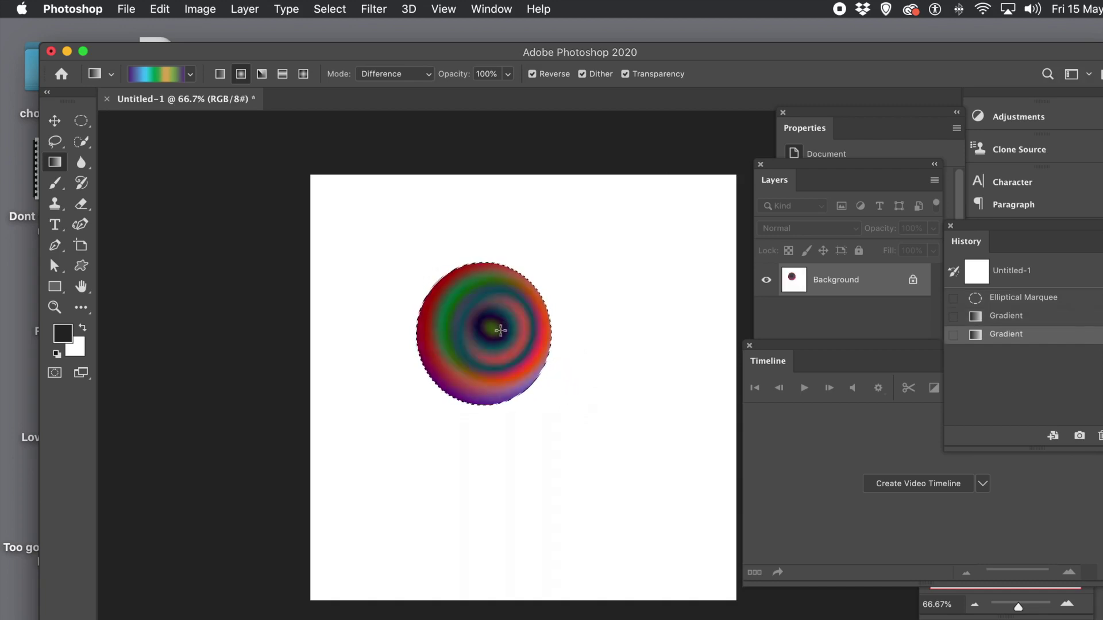
left_click_drag(513, 336, 553, 365)
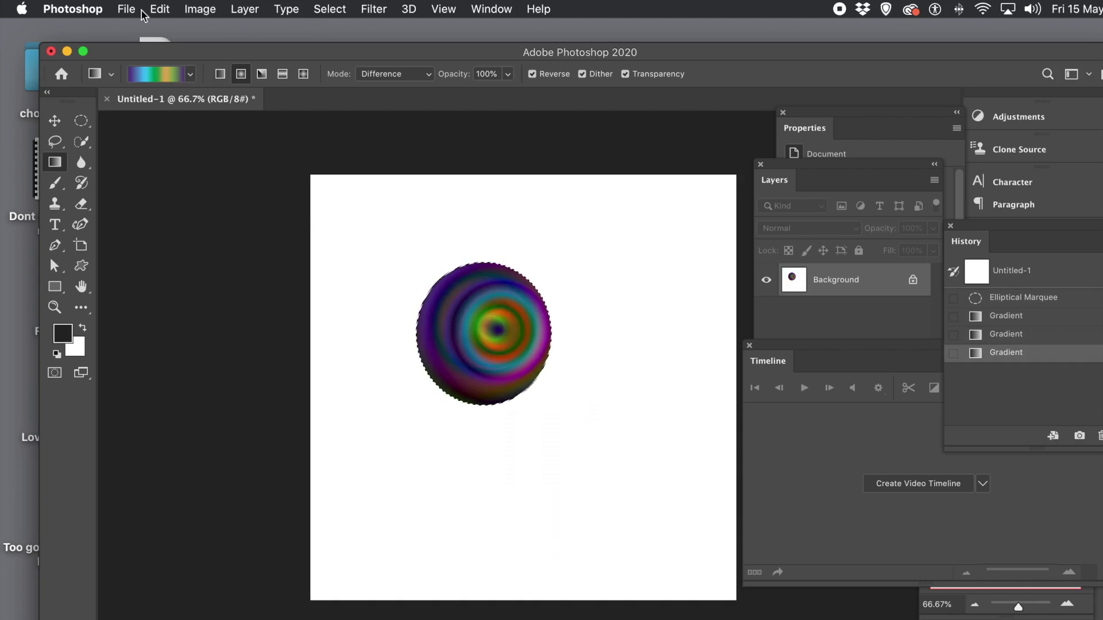
Copy the gradient-filled circle and paste it onto its own layer
left_click(163, 9)
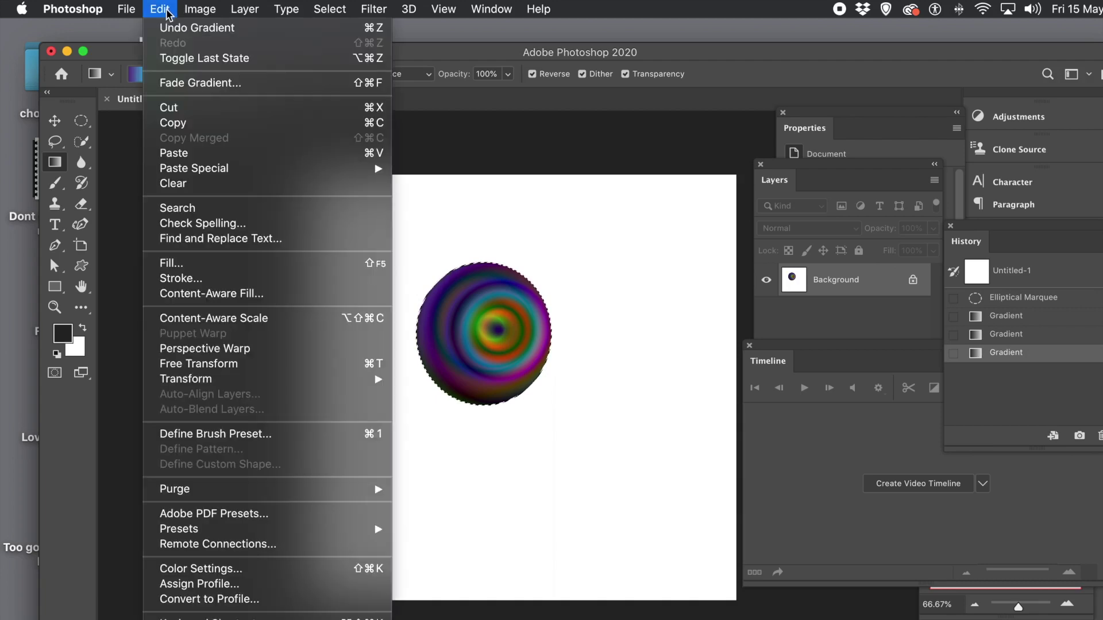
left_click(187, 123)
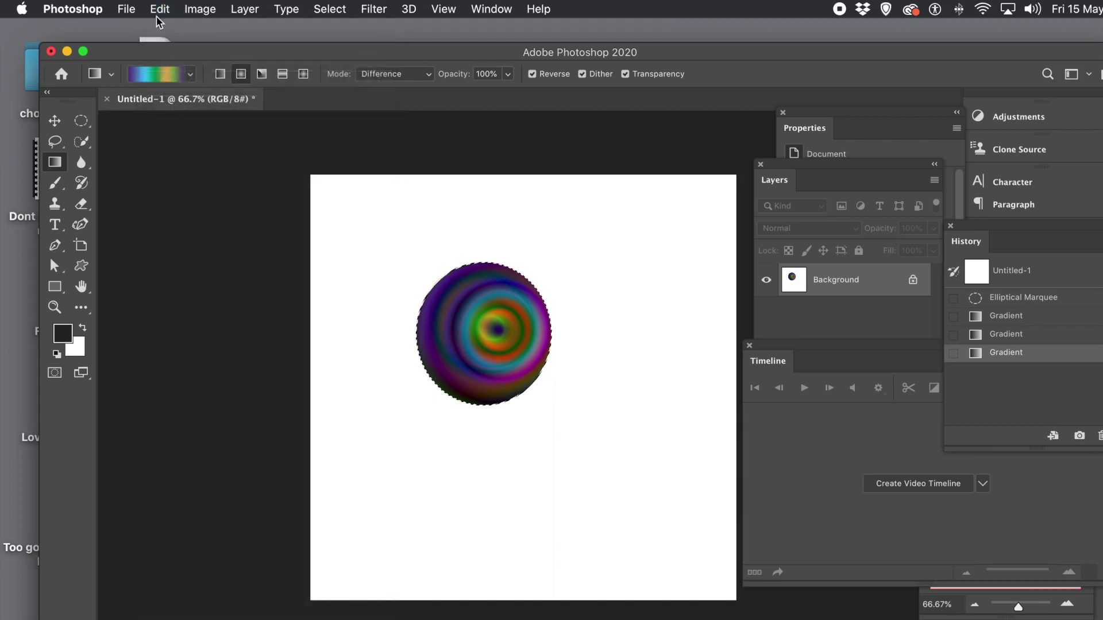
left_click(164, 9)
left_click(177, 156)
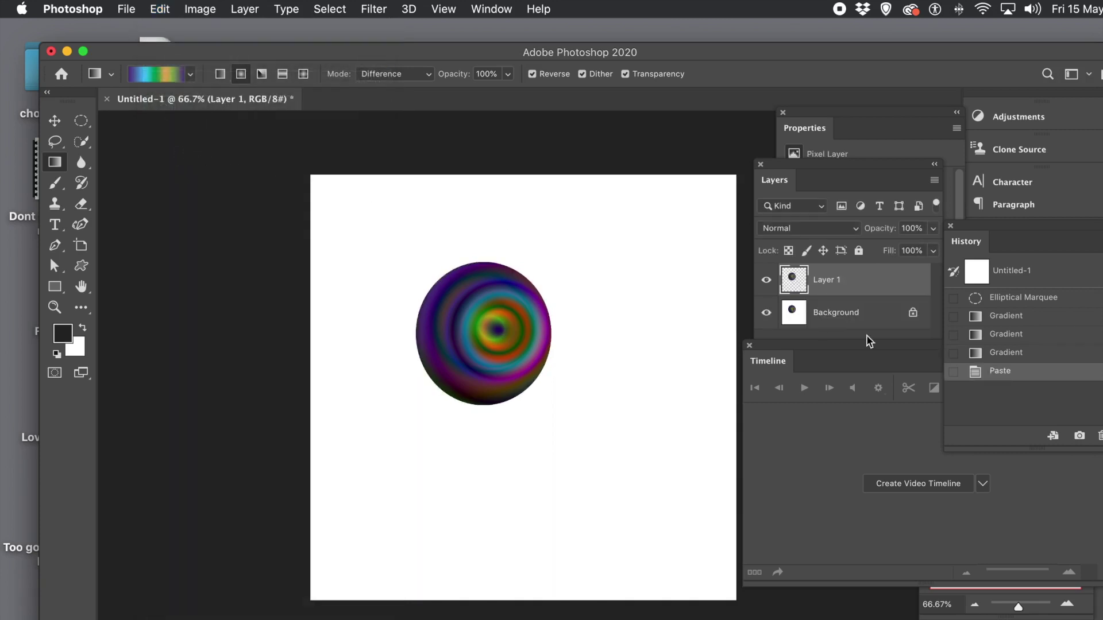
Delete the Background layer so only the pasted circle remains on transparency
left_click(849, 315)
left_click(917, 425)
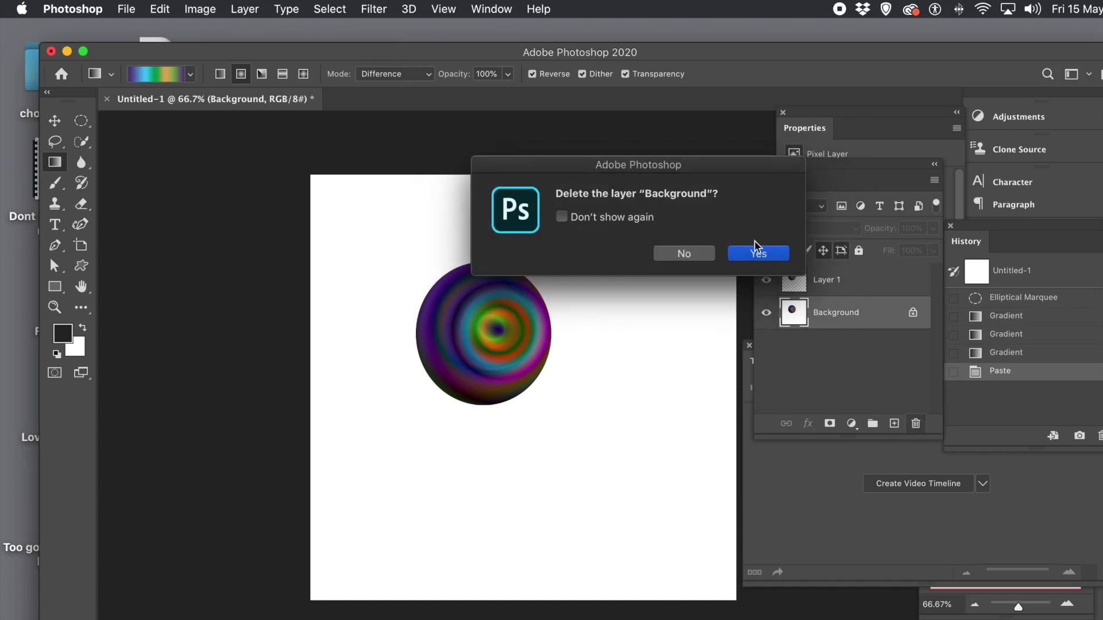
left_click(782, 255)
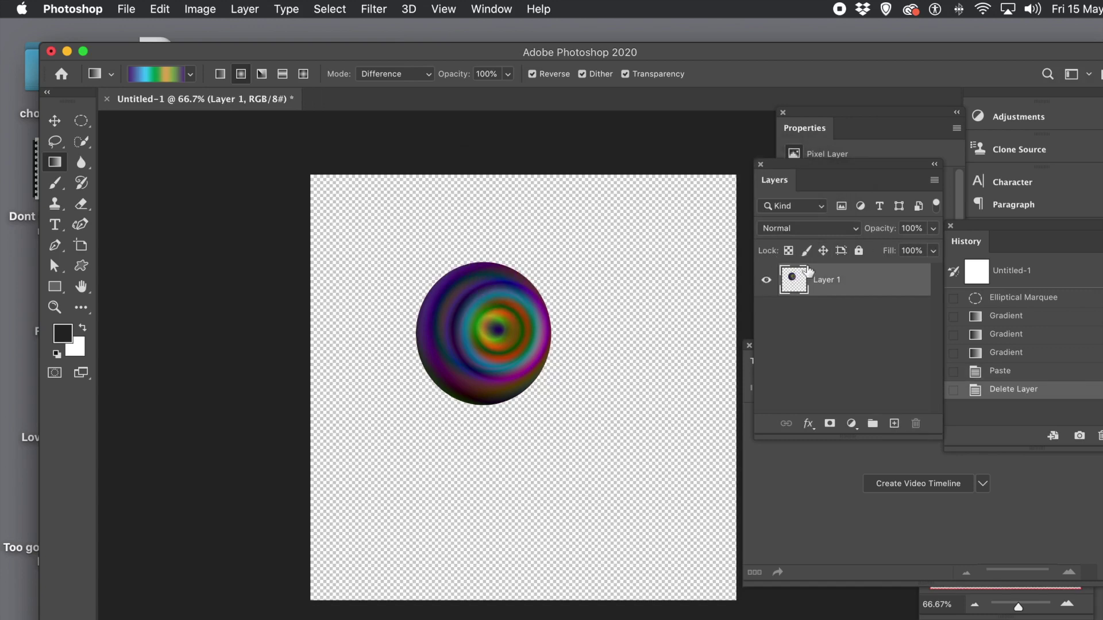
Move the circle to the canvas's upper-left corner and convert its layer to a smart object
left_click(63, 121)
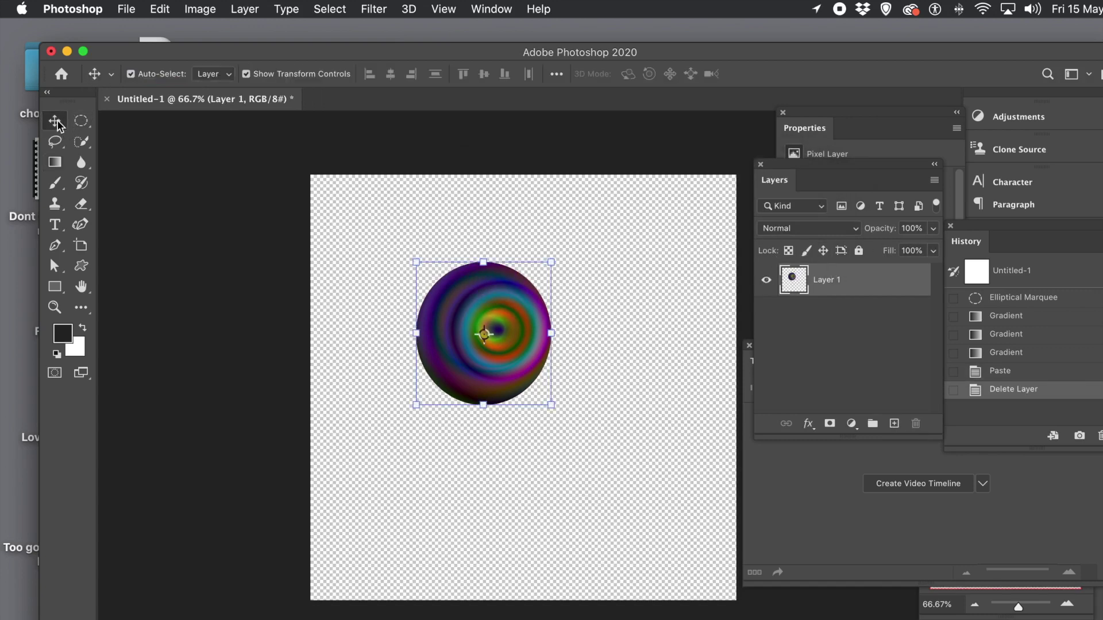
left_click_drag(489, 310, 402, 237)
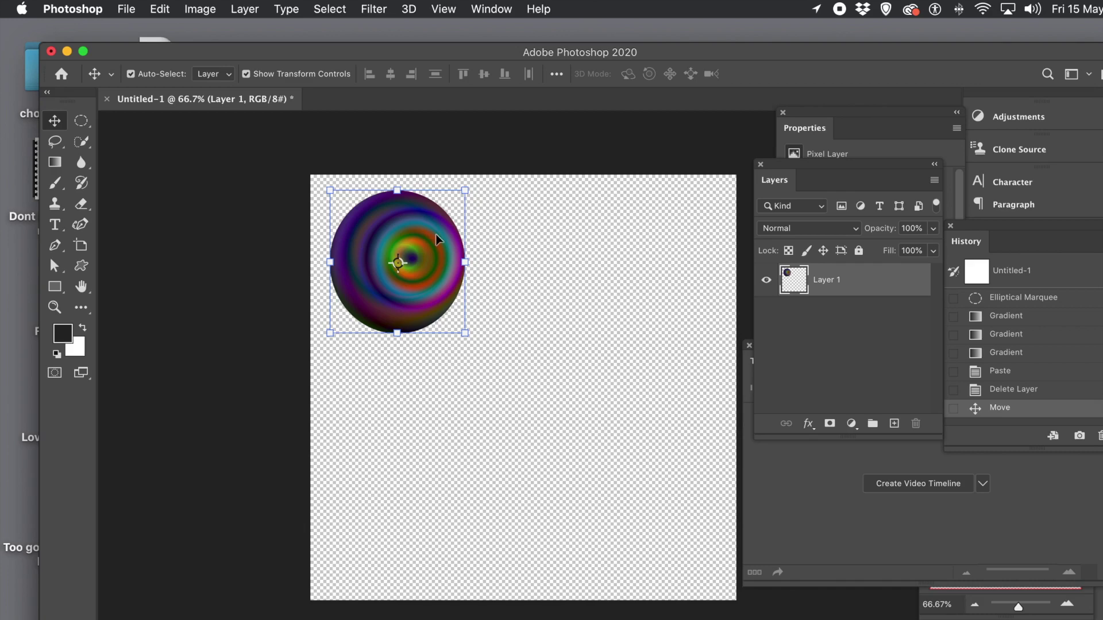
left_click(244, 9)
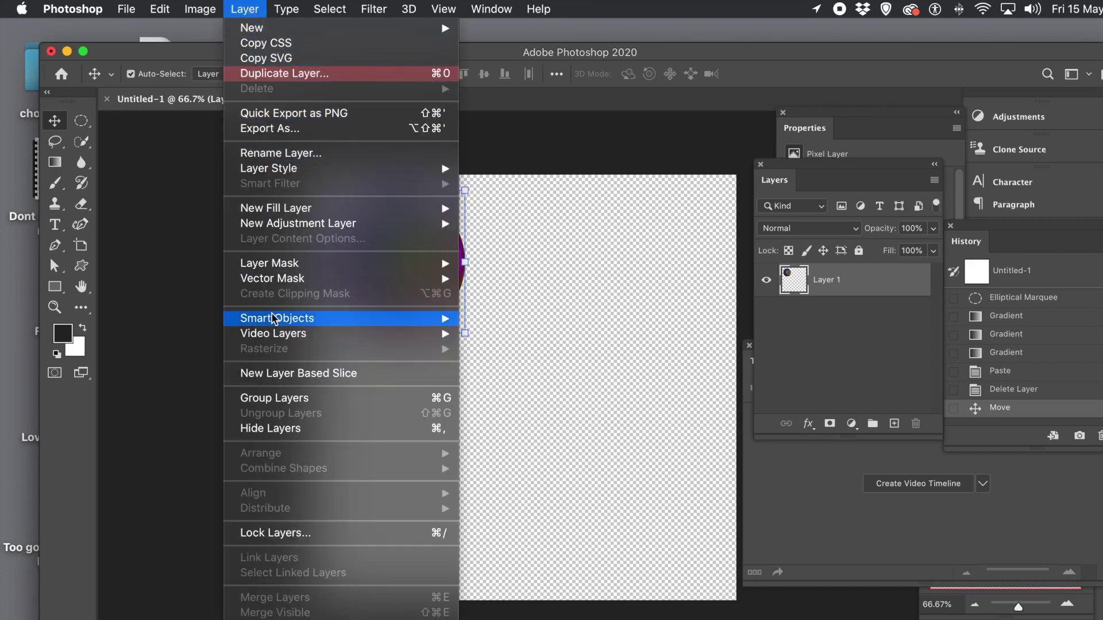
mouse_move(275, 318)
left_click(483, 318)
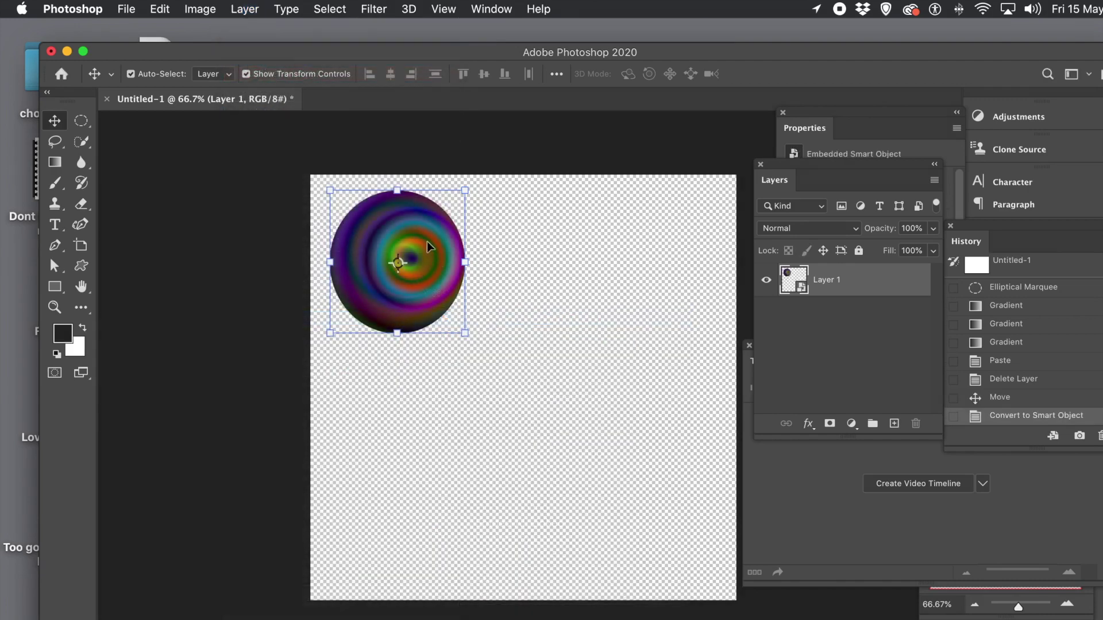
Duplicate the circle four times into an overlapping cluster, and place copies of the whole cluster until the canvas is filled
left_click_drag(407, 234, 412, 374)
left_click(283, 218)
left_click_drag(276, 172, 571, 512)
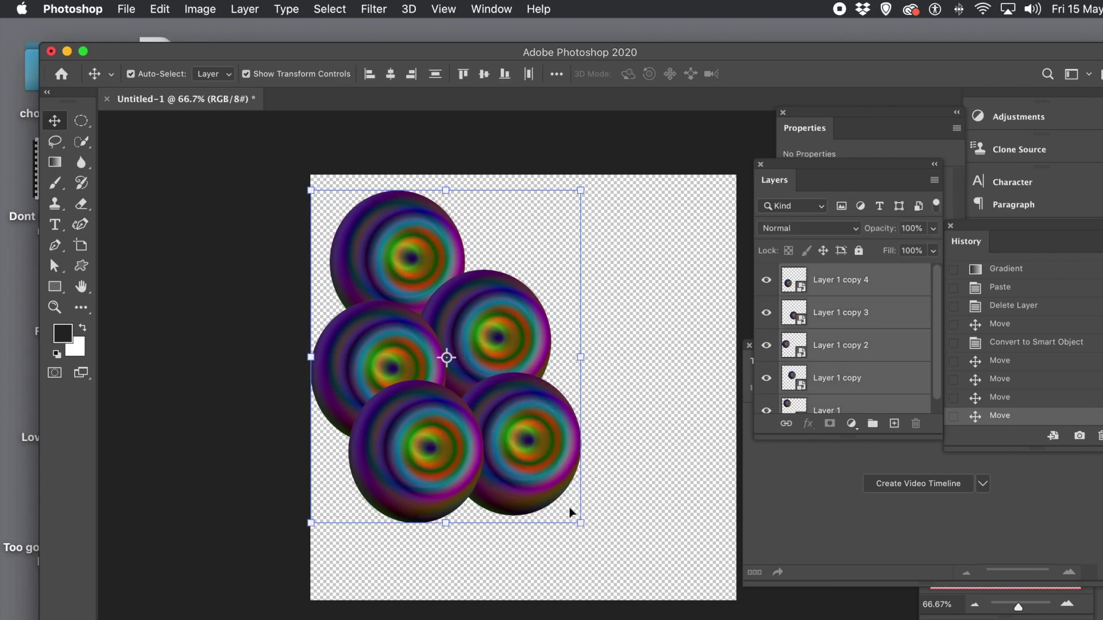
left_click_drag(507, 406, 692, 414)
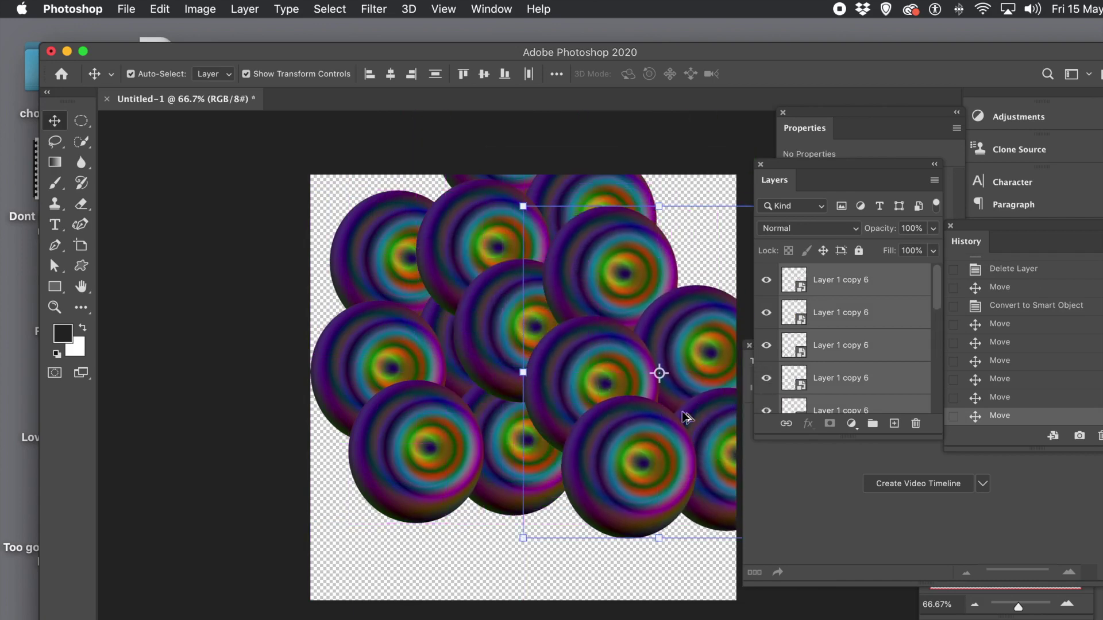
left_click_drag(643, 443, 390, 571)
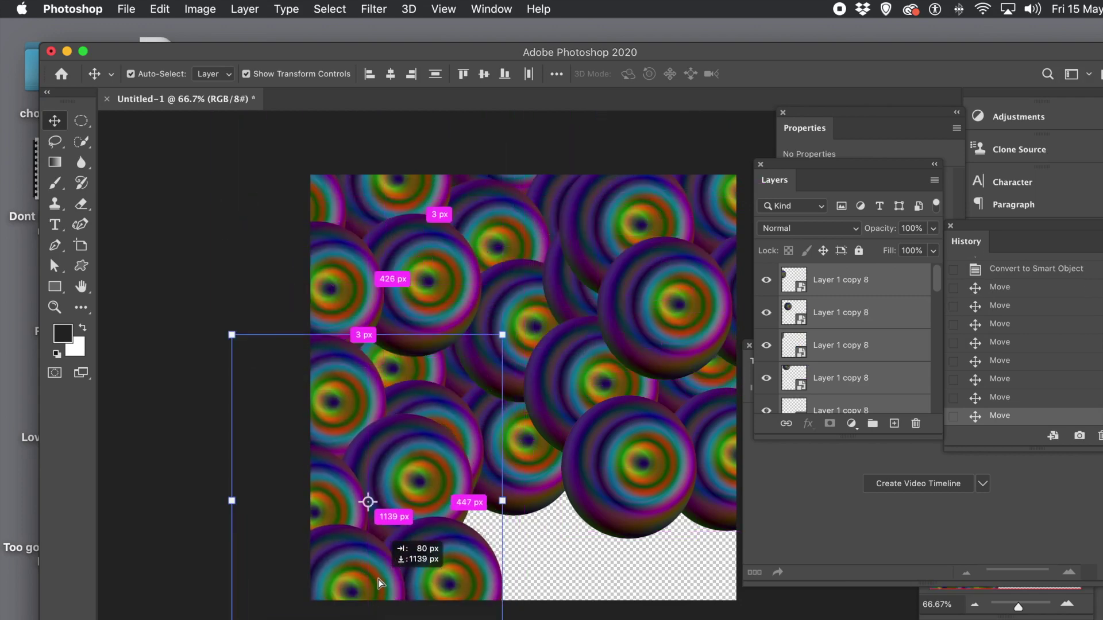
left_click(388, 545)
left_click_drag(388, 545, 651, 562)
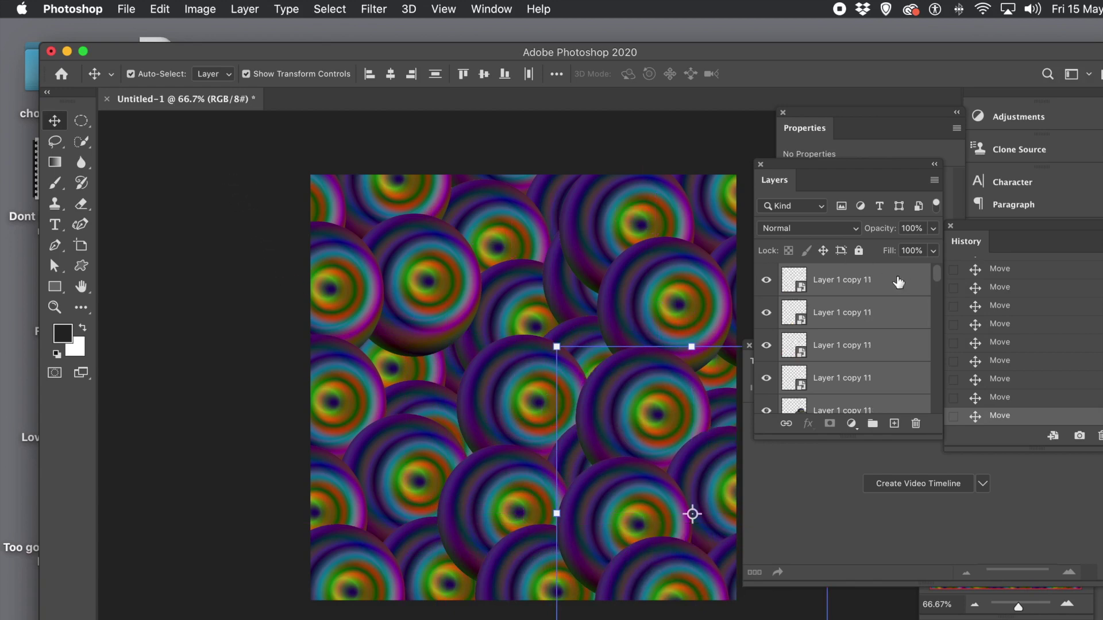
Select every circle layer from the topmost copy down to Layer 1 and convert them into a single smart object
mouse_move(936, 283)
left_mouse_down()
mouse_move(938, 322)
mouse_move(938, 266)
mouse_move(936, 337)
mouse_move(939, 270)
left_mouse_up()
left_click(906, 319)
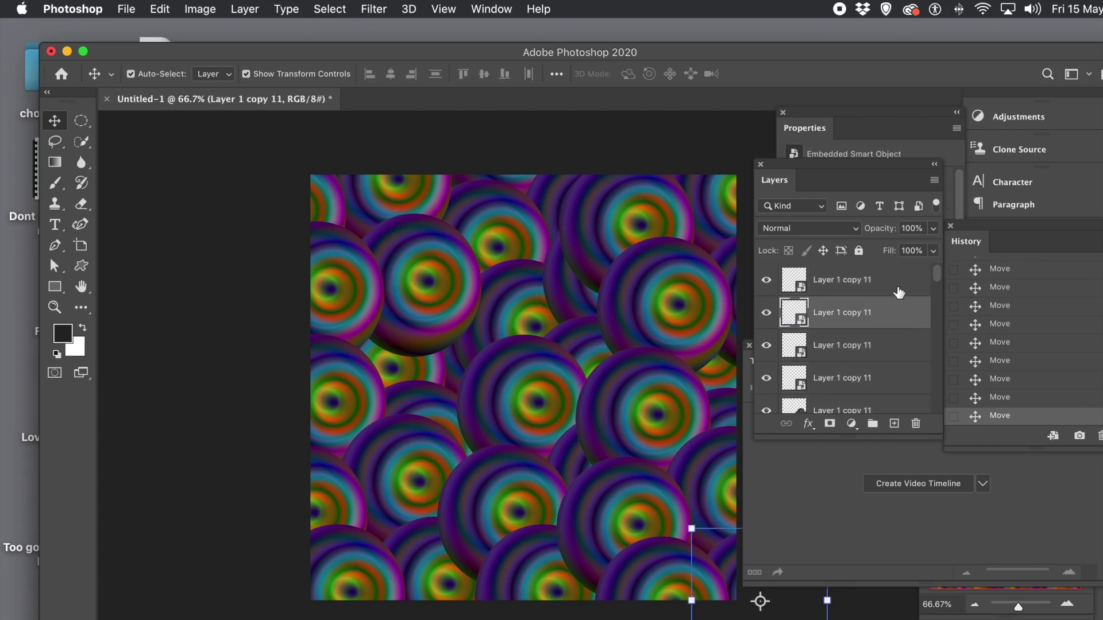
left_click(899, 289)
left_click_drag(932, 278, 930, 425)
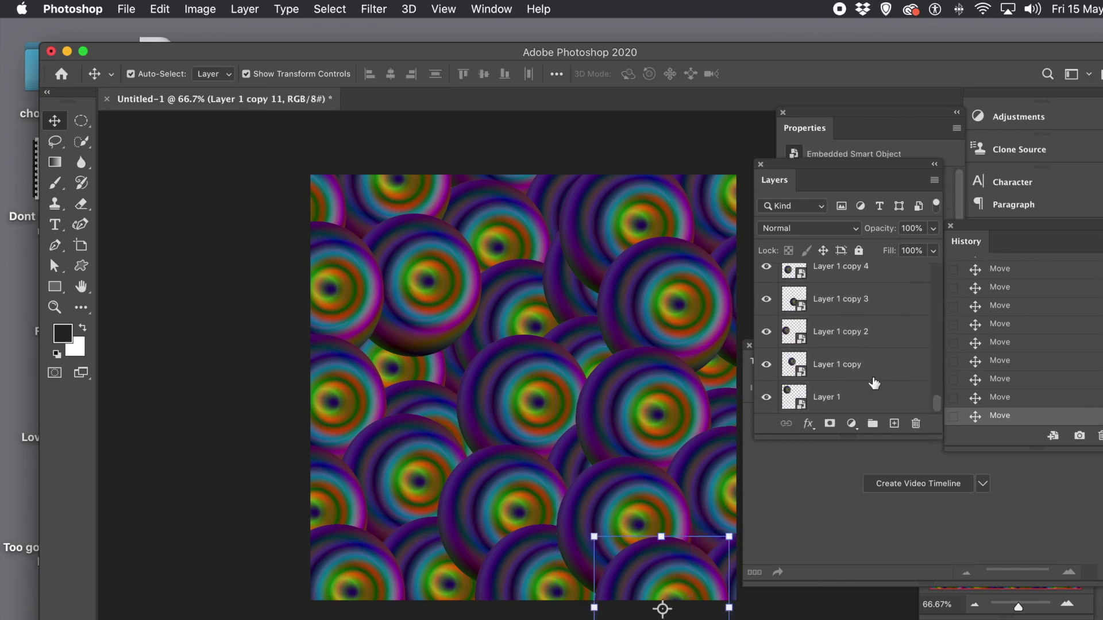
left_click(849, 397, "shift")
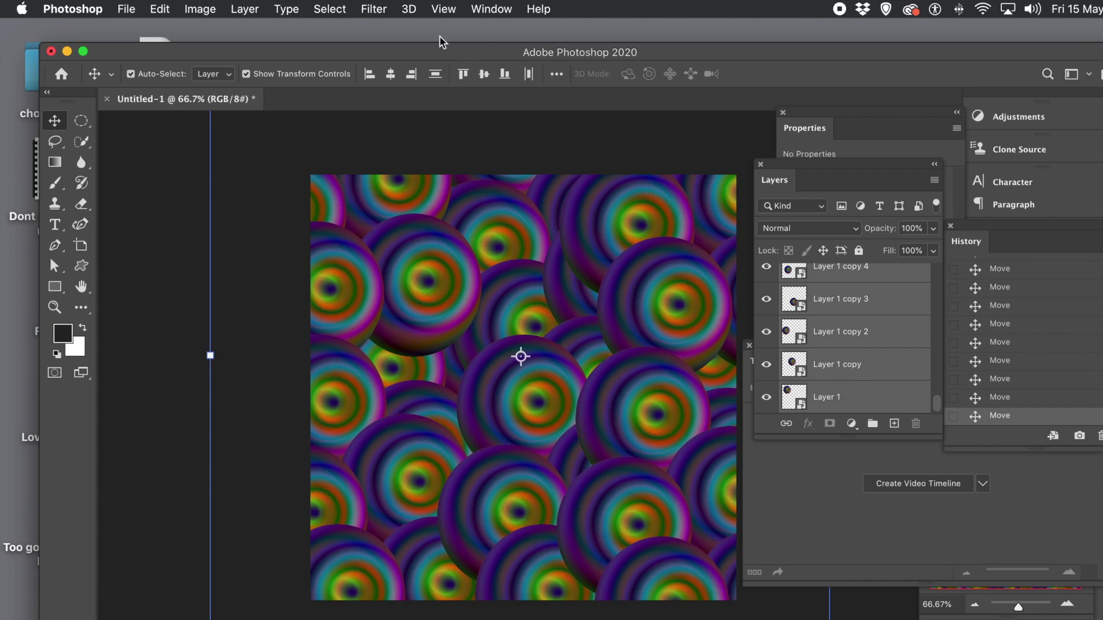
left_click(251, 8)
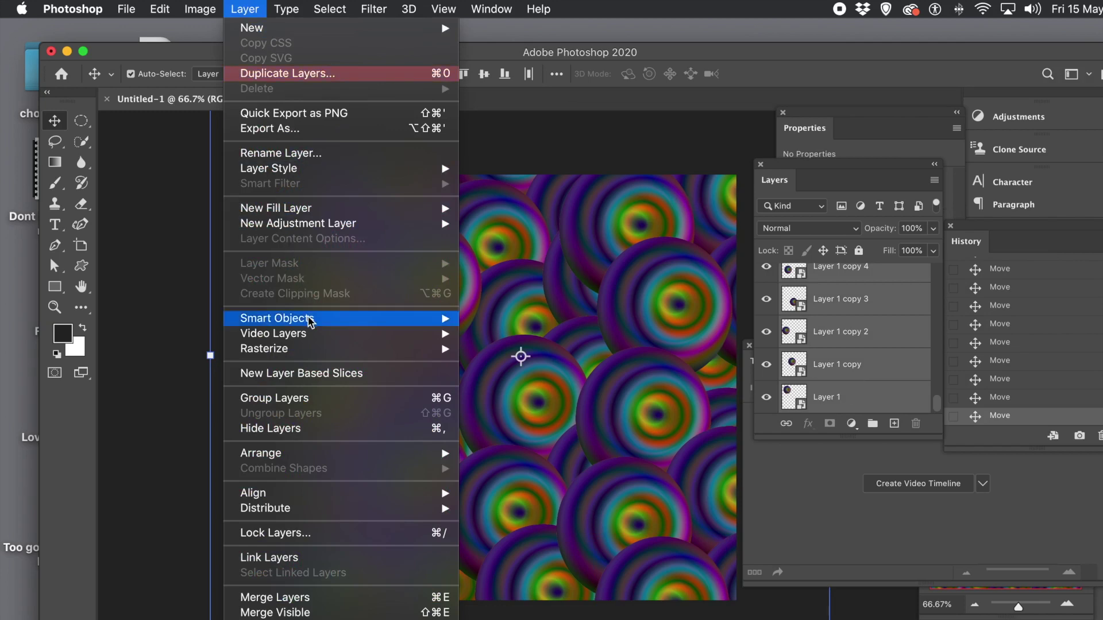
mouse_move(310, 321)
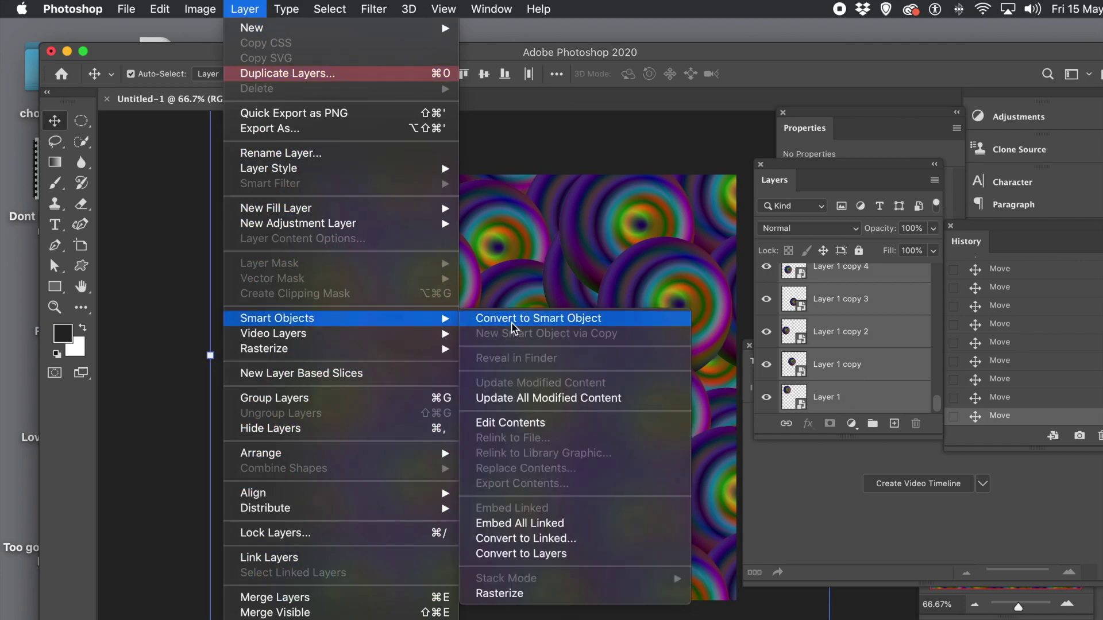
left_click(477, 319)
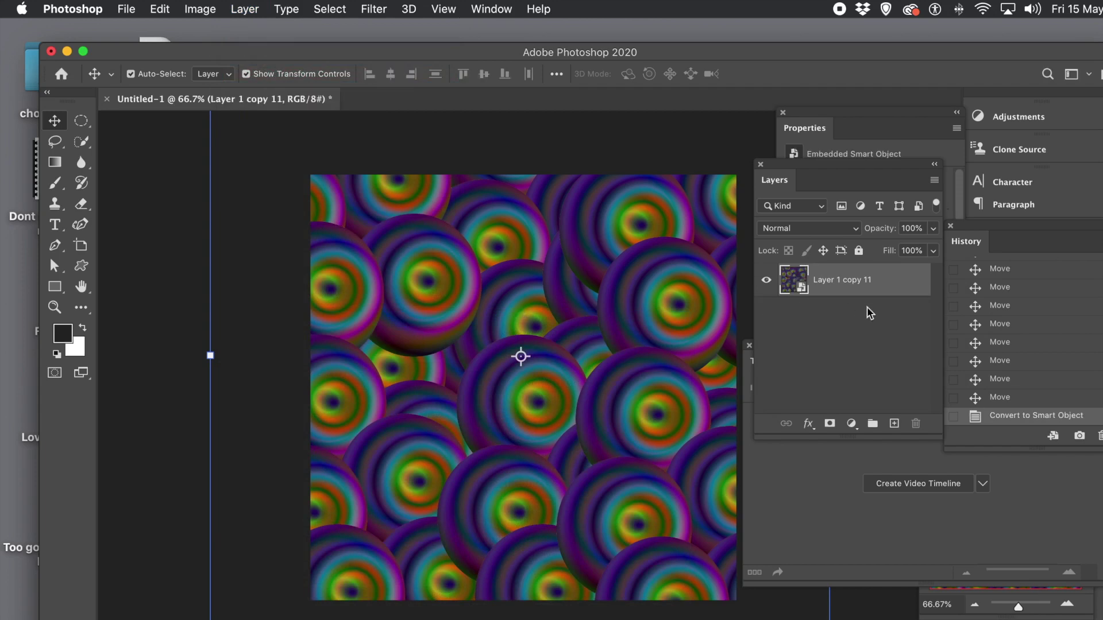
Create a video timeline for the pattern layer and reposition the Timeline so its whole clip is accessible
left_click(935, 485)
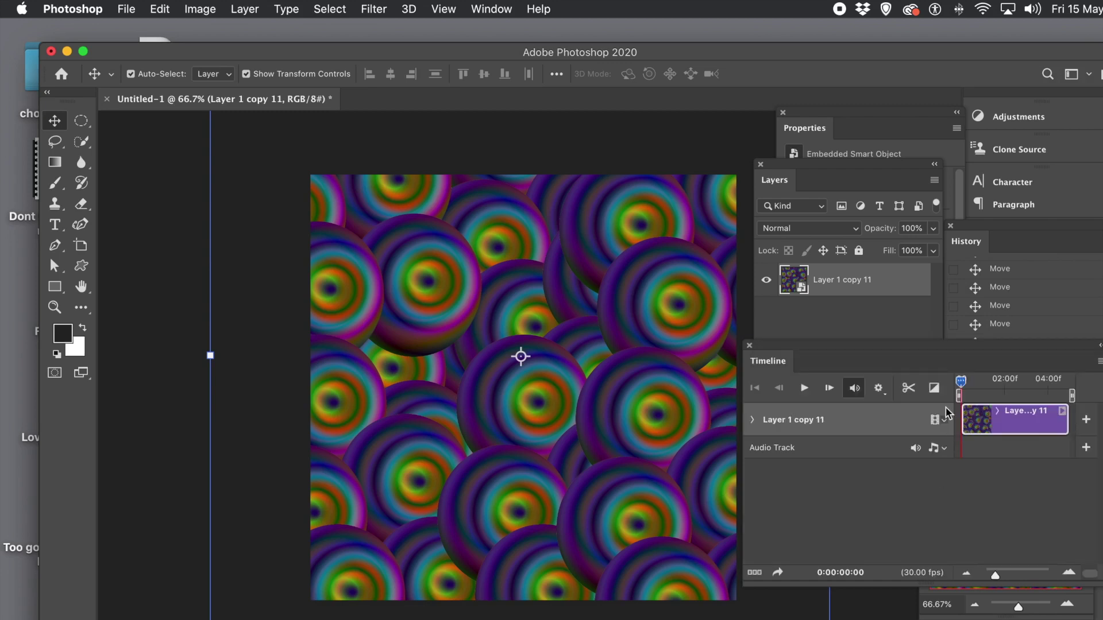
left_click_drag(867, 343, 767, 342)
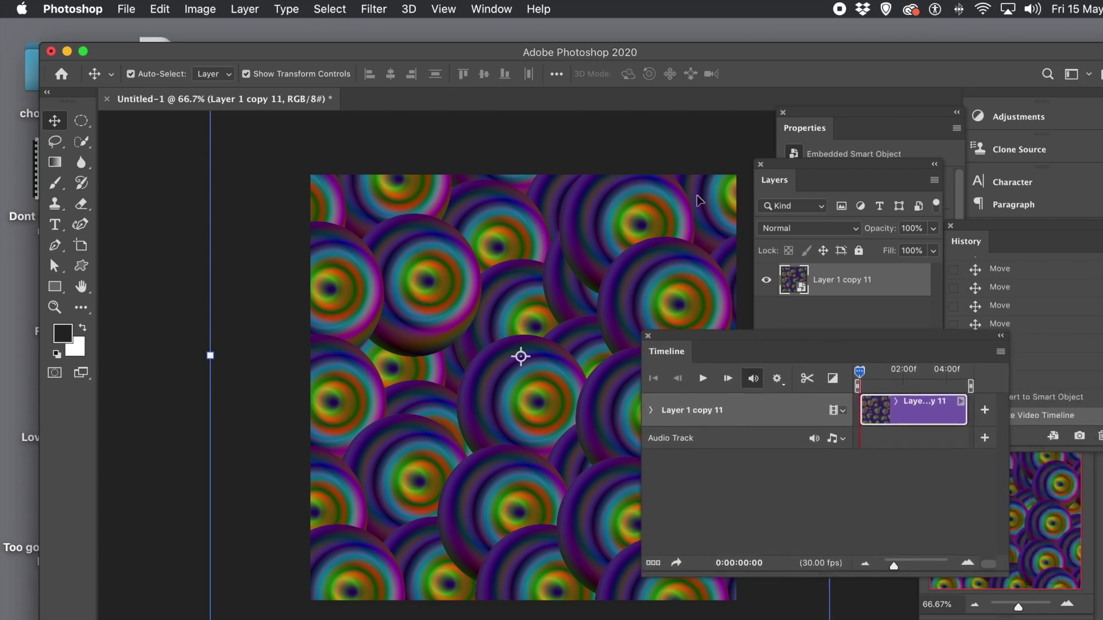
left_click(492, 9)
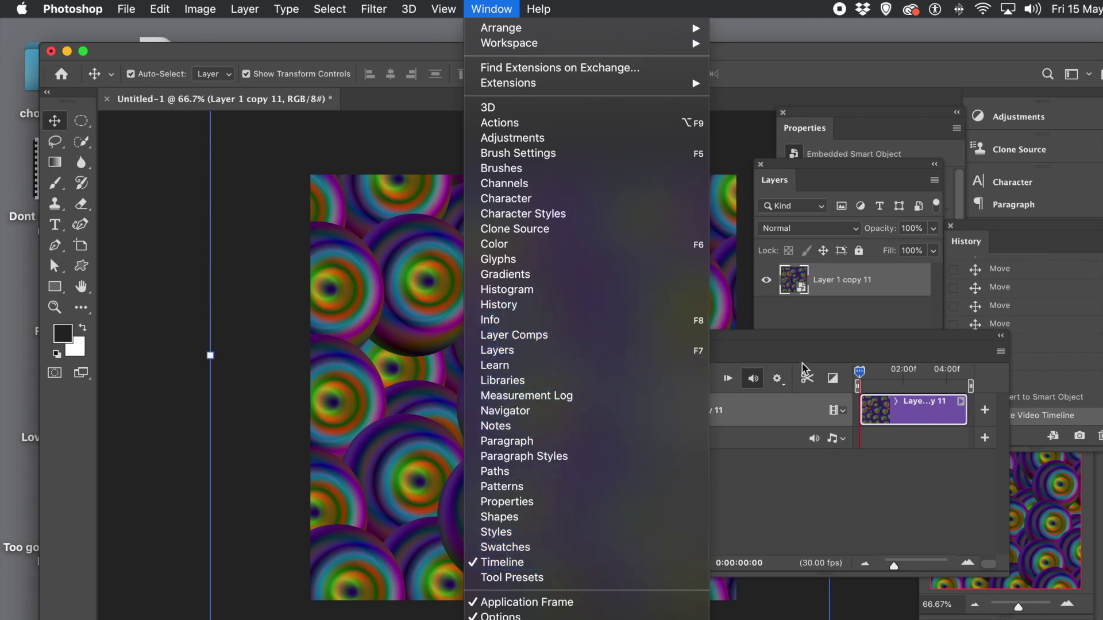
left_click(802, 338)
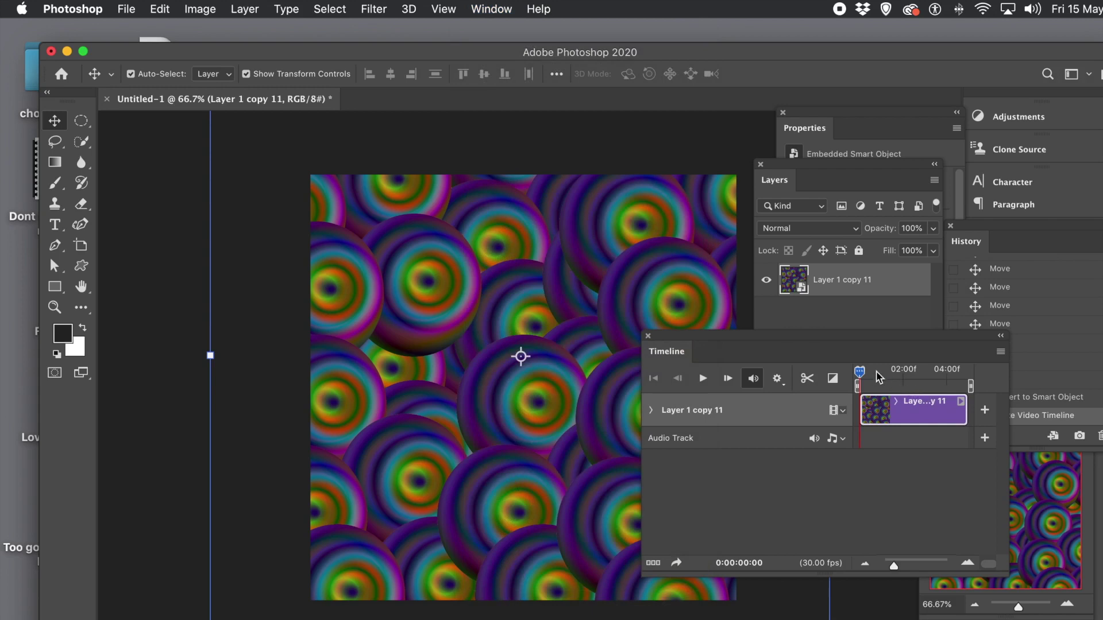
Shift the pattern slightly down and left at the timeline's start, and enable Transform keyframing for the layer there
mouse_move(865, 375)
left_mouse_down()
mouse_move(918, 378)
mouse_move(860, 374)
left_mouse_up()
mouse_move(357, 553)
left_mouse_down()
mouse_move(414, 493)
mouse_move(389, 454)
mouse_move(363, 462)
mouse_move(359, 560)
mouse_move(346, 570)
left_mouse_up()
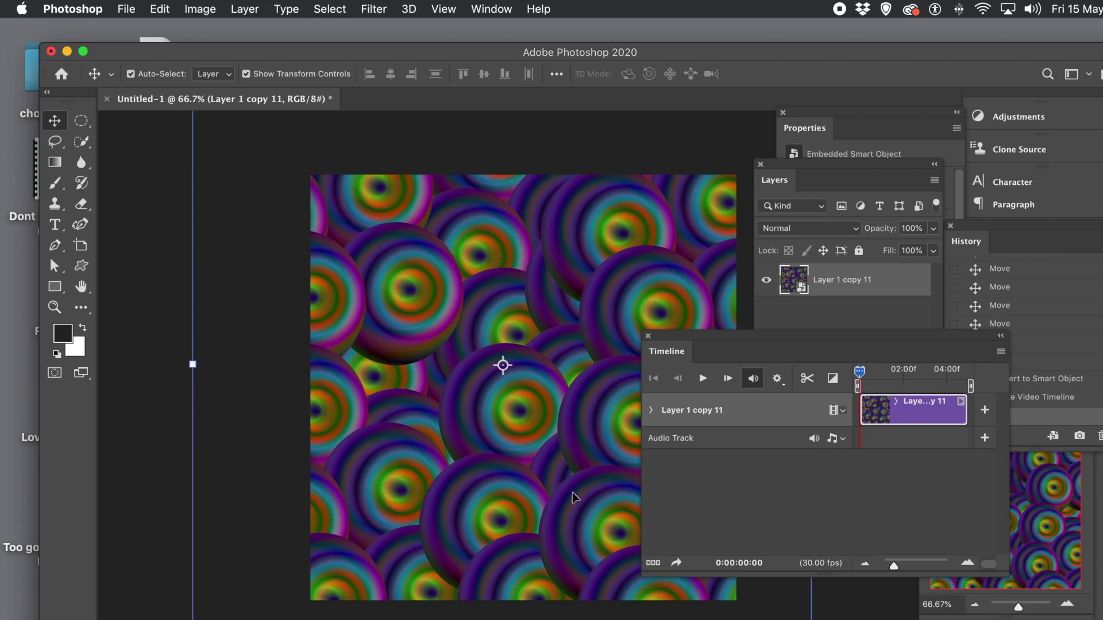
left_click(651, 410)
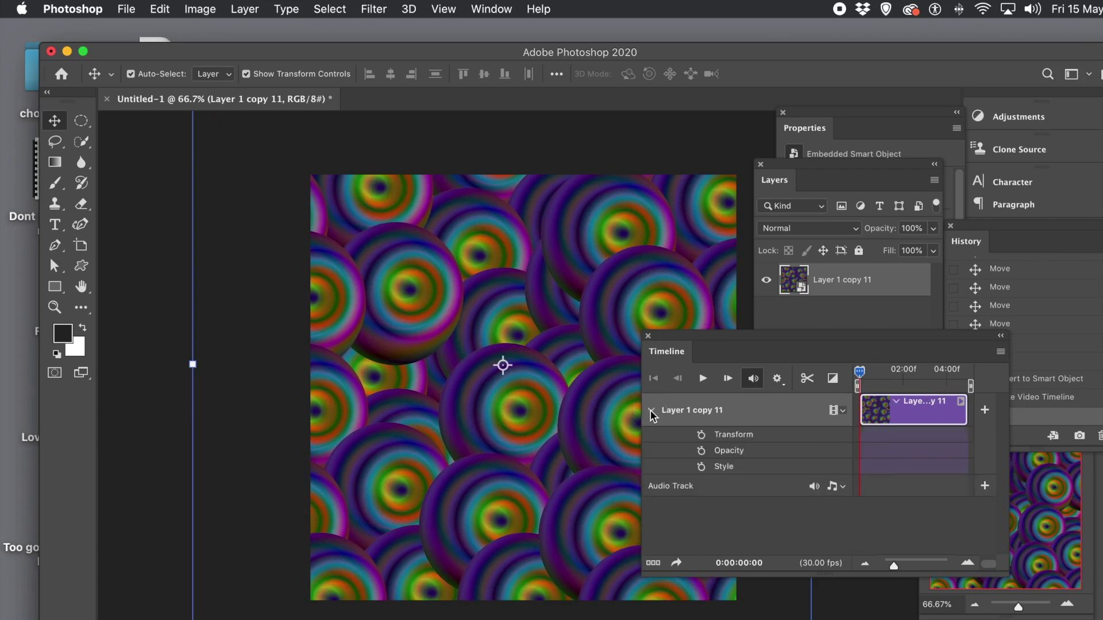
left_click(702, 435)
Add a second Transform keyframe at 0:00:04:18 by moving the pattern down and to the right on the canvas
left_click_drag(862, 379, 960, 381)
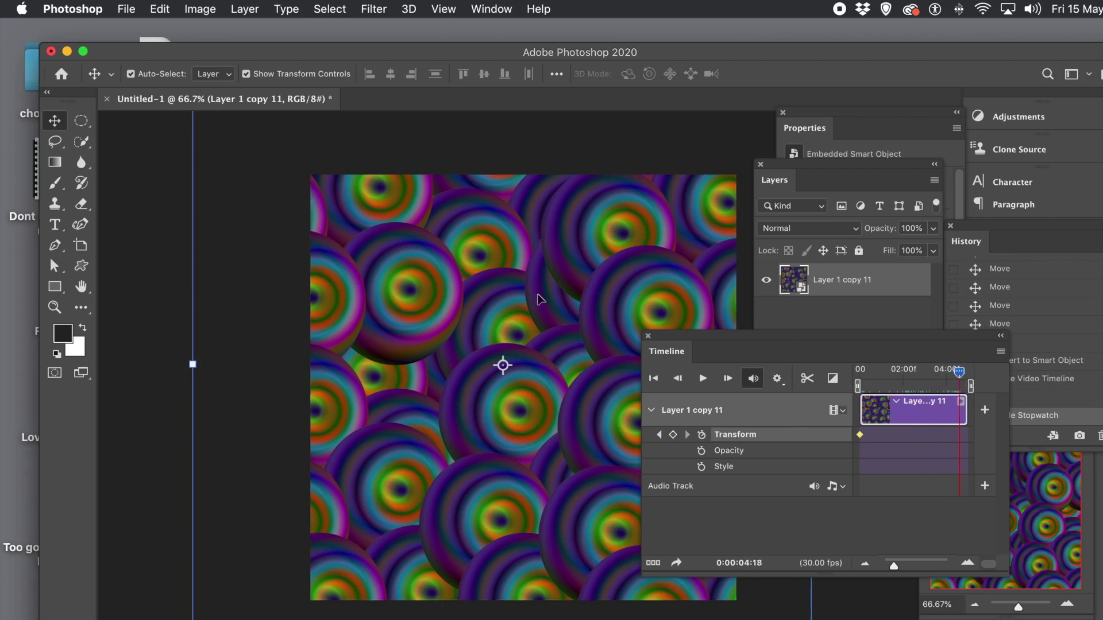
left_click_drag(434, 283, 511, 435)
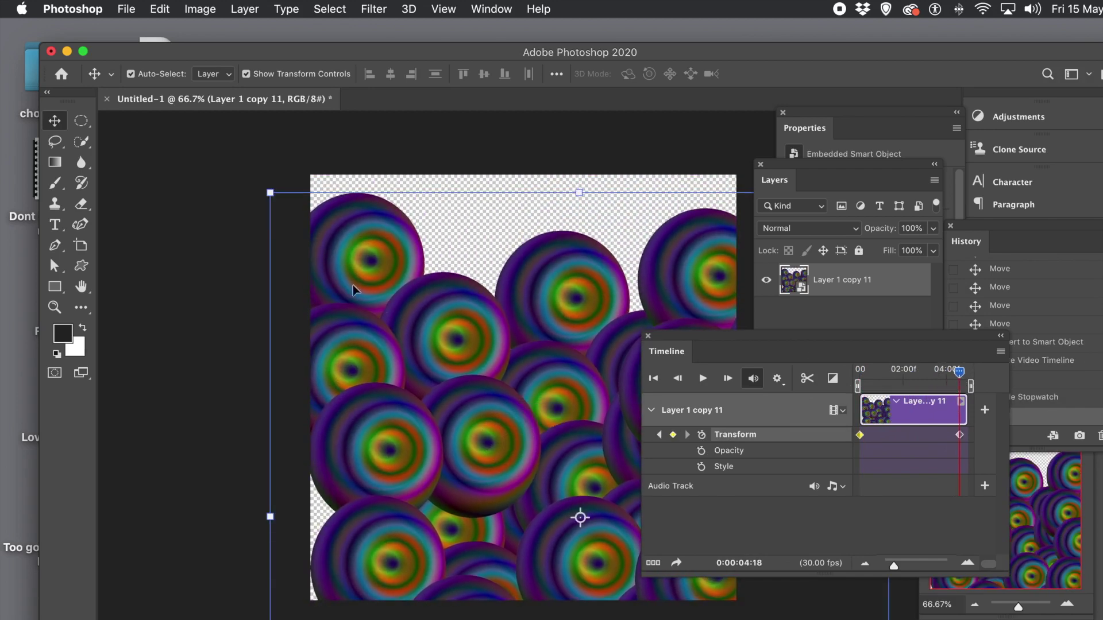
Transform the pattern at 0:00:04:18 to about 93% width and 62% height, rotated about 58°, and reposition it over the canvas
left_click_drag(270, 193, 509, 466)
left_click_drag(558, 538, 326, 253)
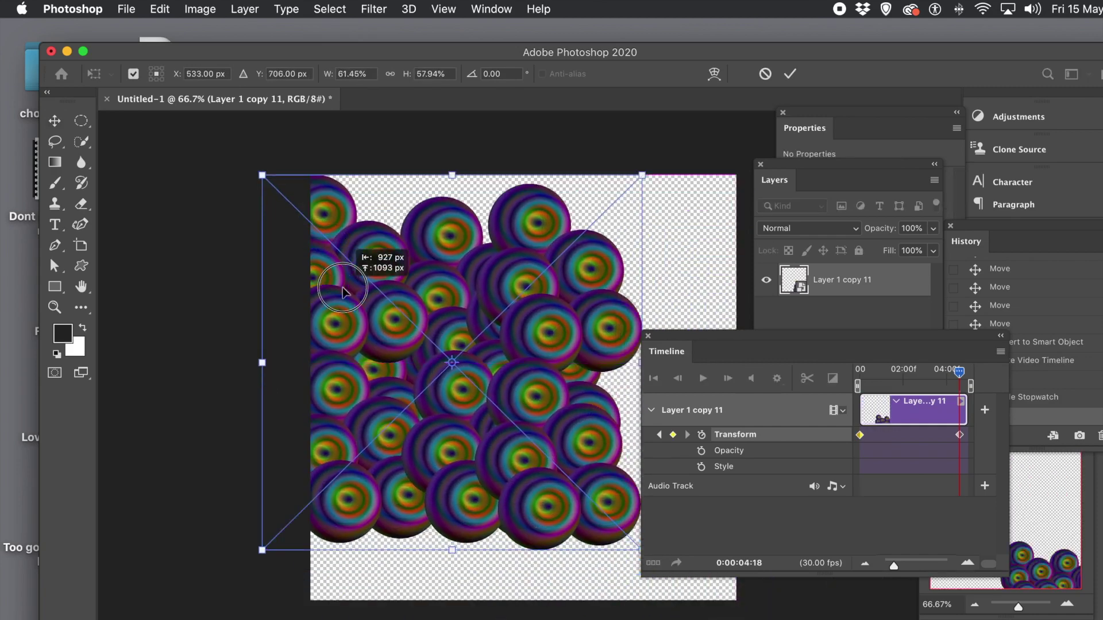
left_click_drag(259, 175, 311, 210)
left_click_drag(672, 201, 639, 428)
left_click_drag(554, 327, 482, 232)
left_click_drag(622, 328, 799, 503)
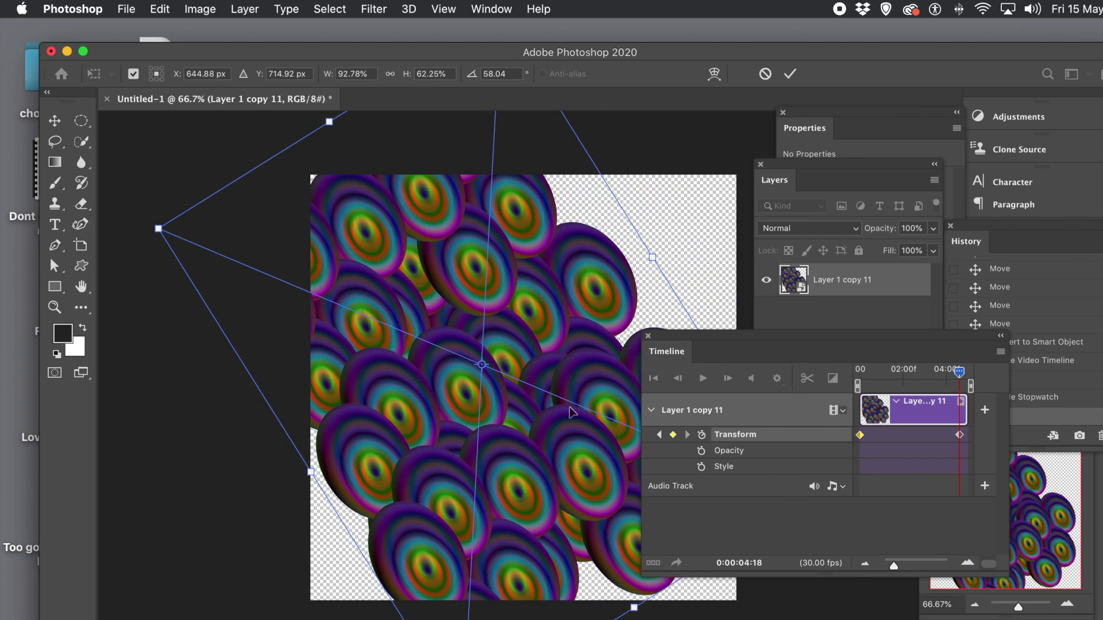
key("Return")
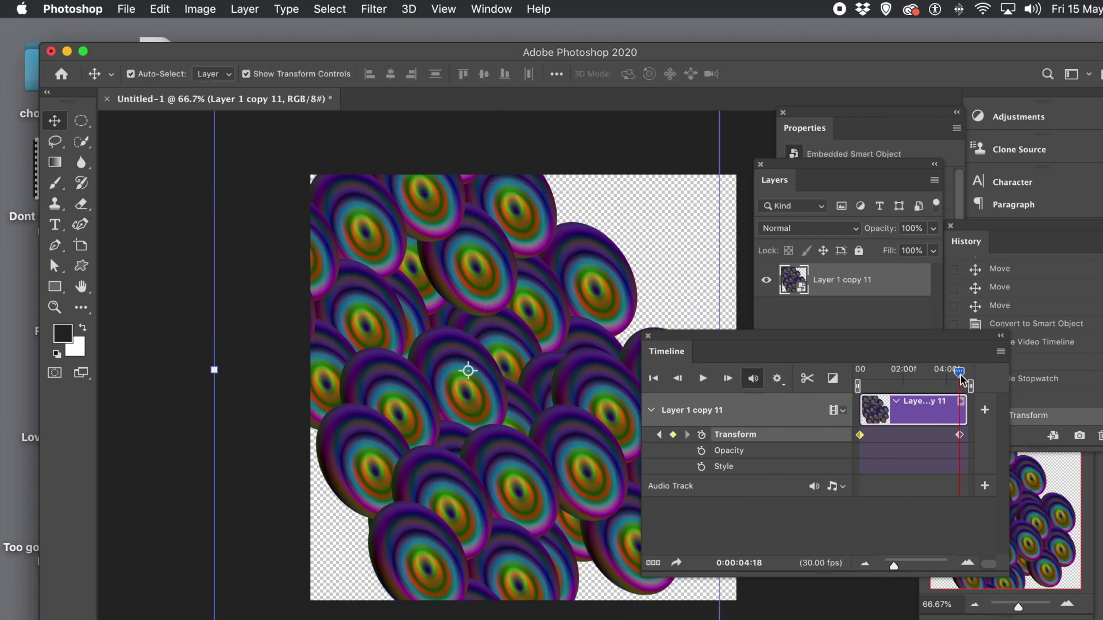
Scrub the playhead back to the timeline's start, deselect the layer, and move the Timeline clear of the pattern
left_click_drag(961, 376, 794, 383)
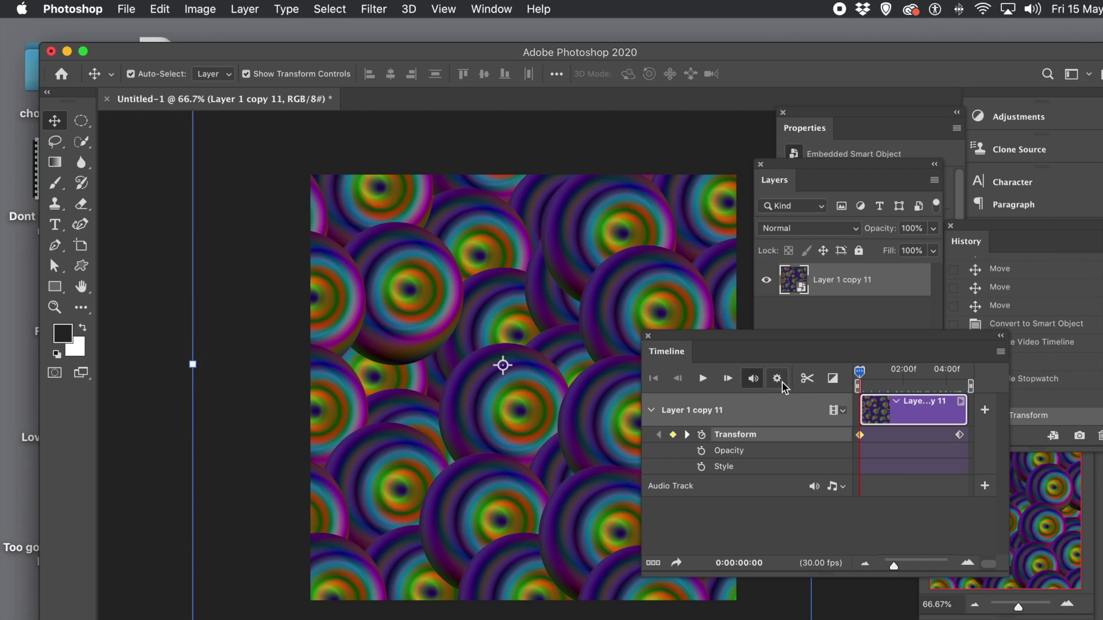
left_click(166, 350)
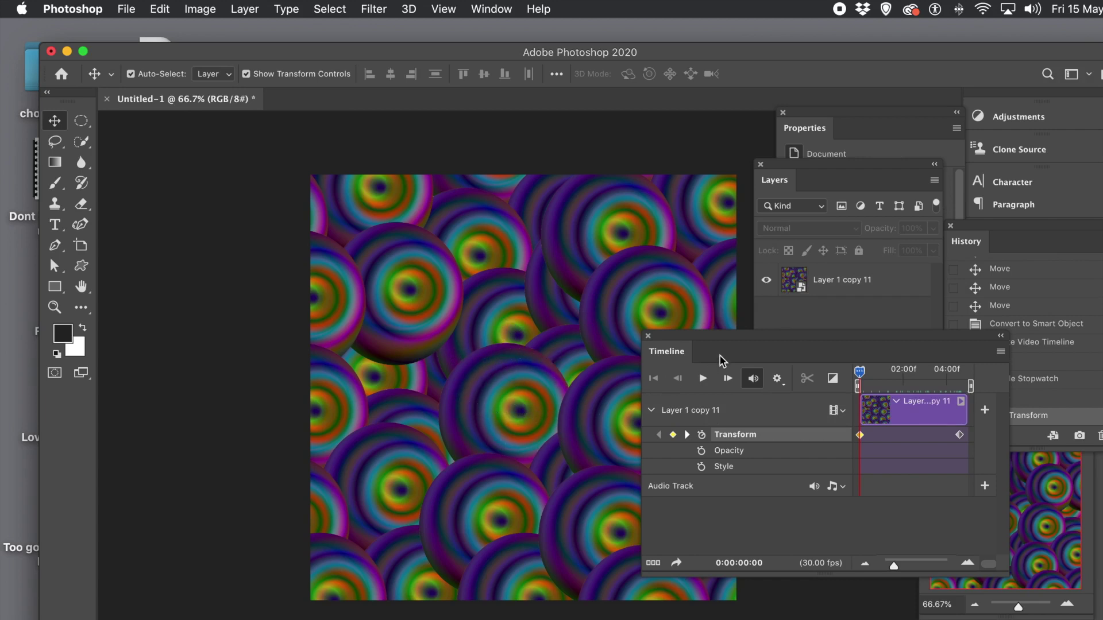
left_click_drag(699, 339, 767, 349)
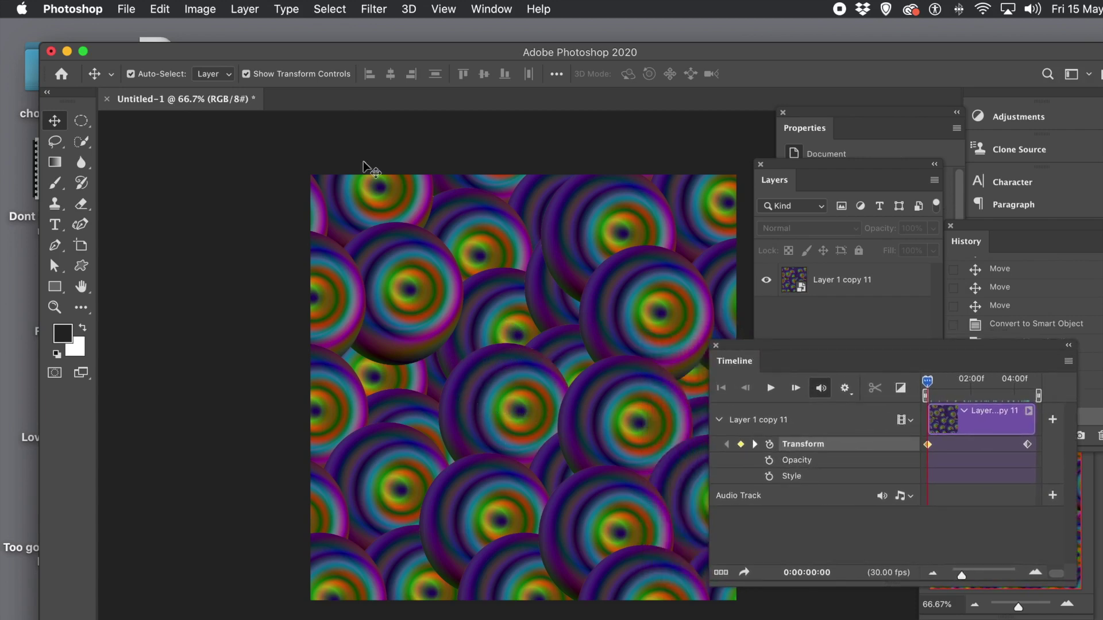
left_click(127, 8)
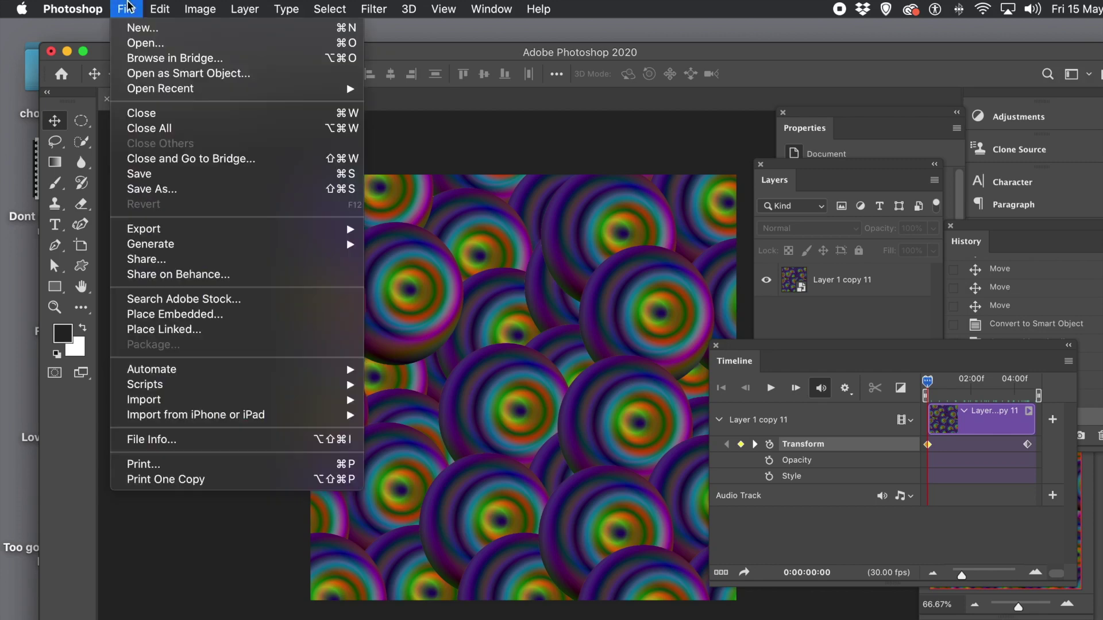
mouse_move(191, 229)
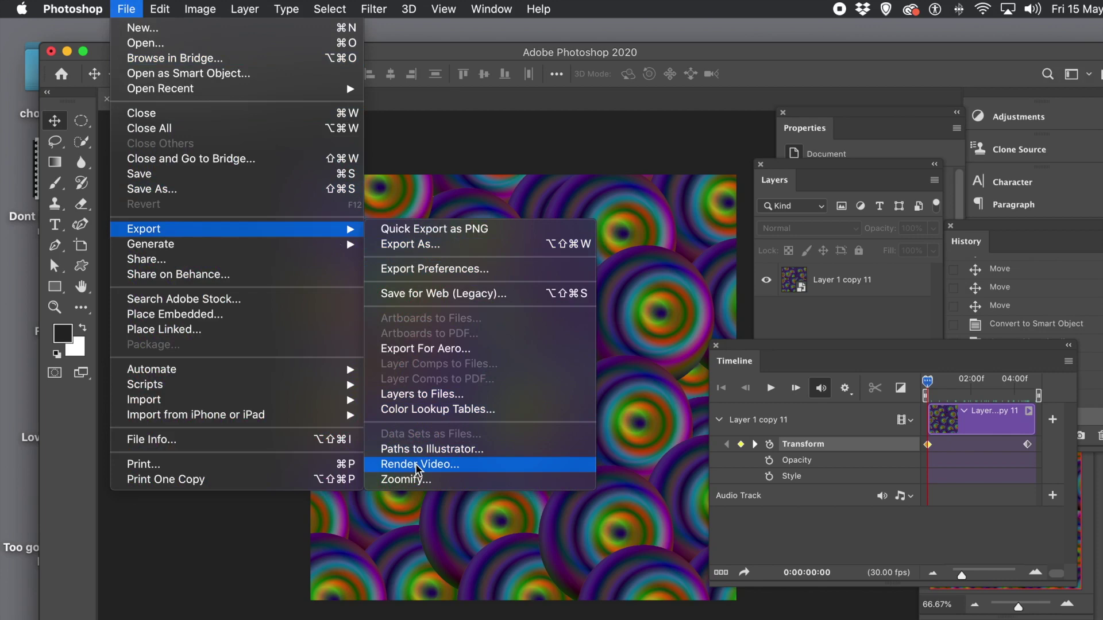
left_click(776, 57)
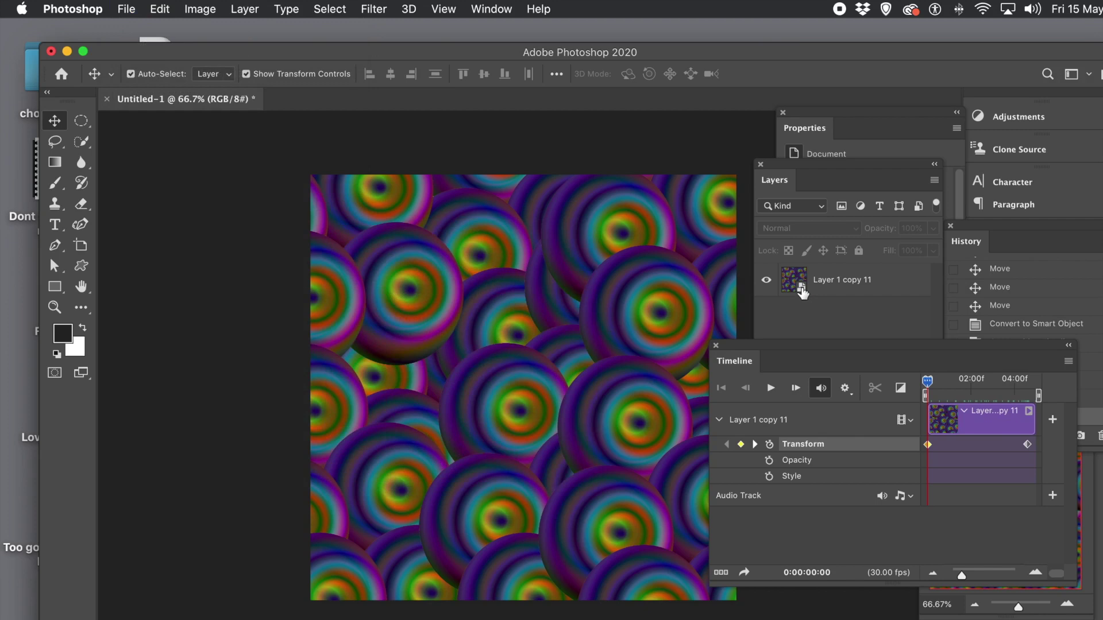
Open the nested smart object down to Layer 1.psb, scale its circle to about 66% width and 65% height, and move it inward
left_click(802, 293)
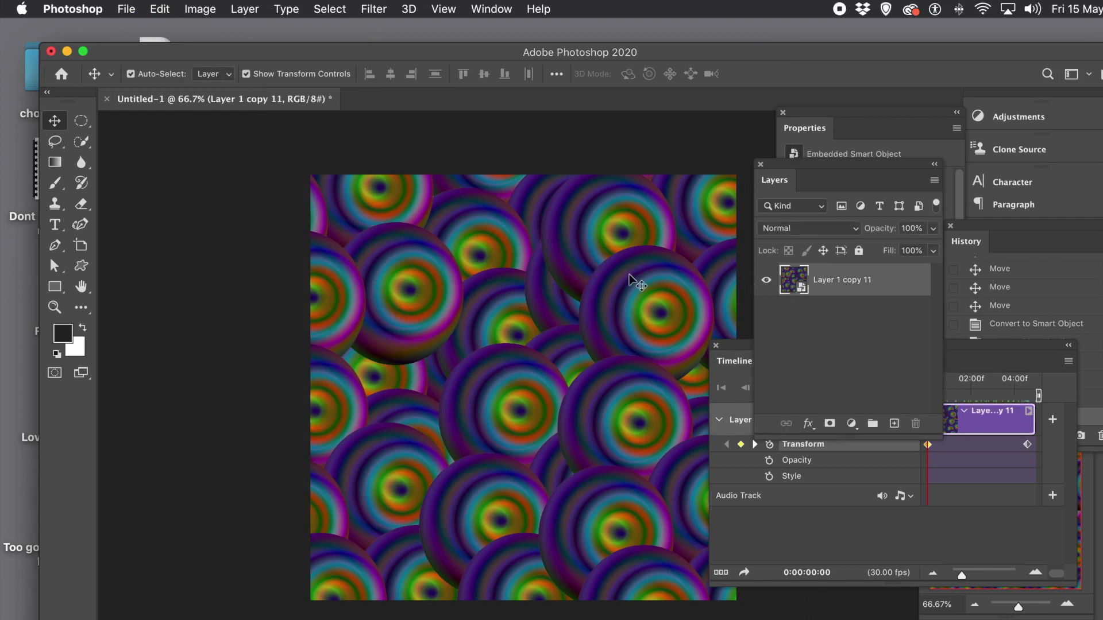
double_click(802, 291)
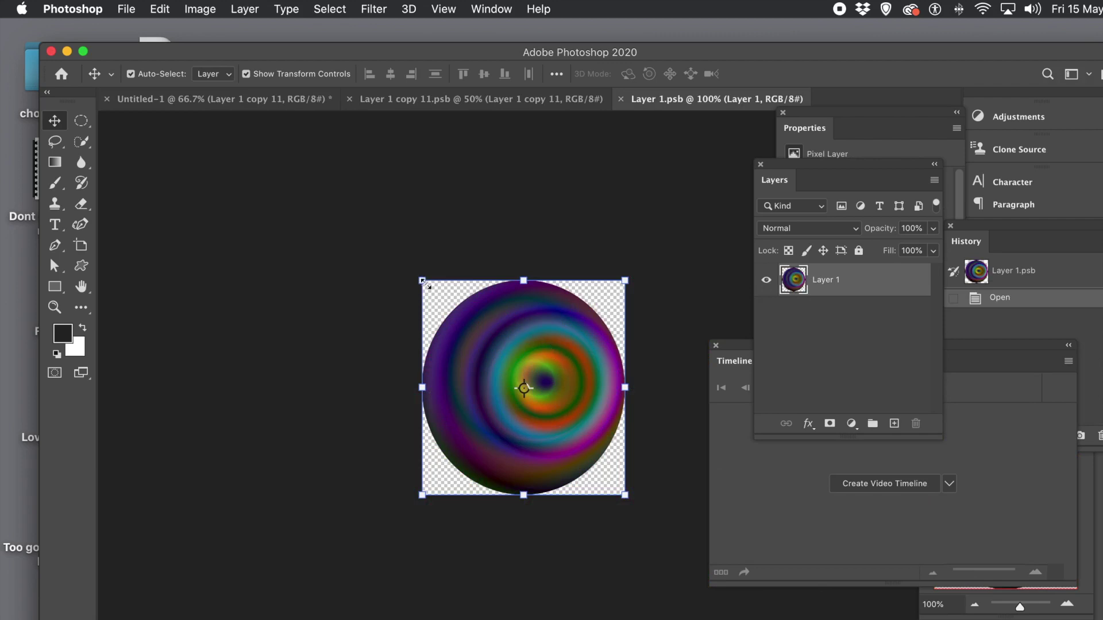
left_click_drag(424, 283, 493, 355)
left_click_drag(565, 387, 523, 347)
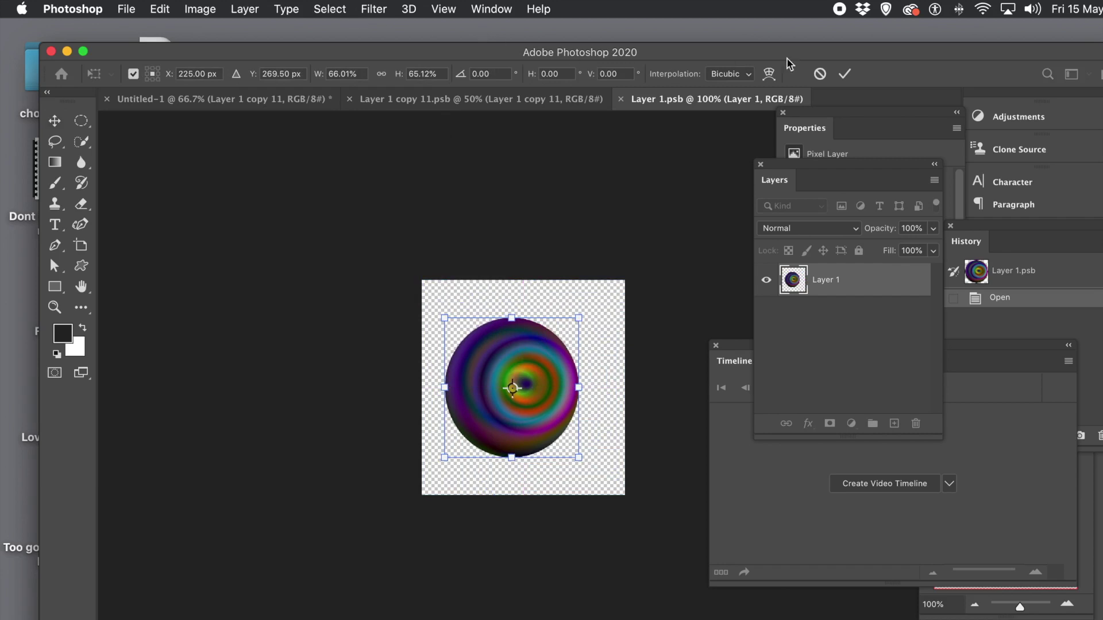
left_click(844, 75)
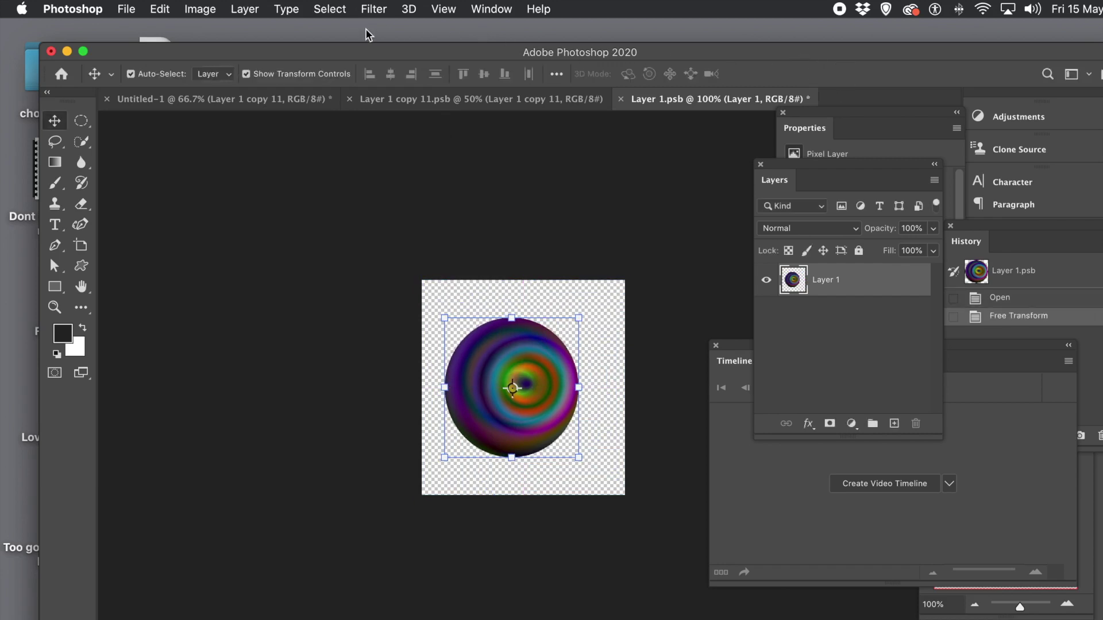
Liquify the circle with a size 189 brush, pushing its left and right edges inward to form an hourglass shape
left_click(374, 12)
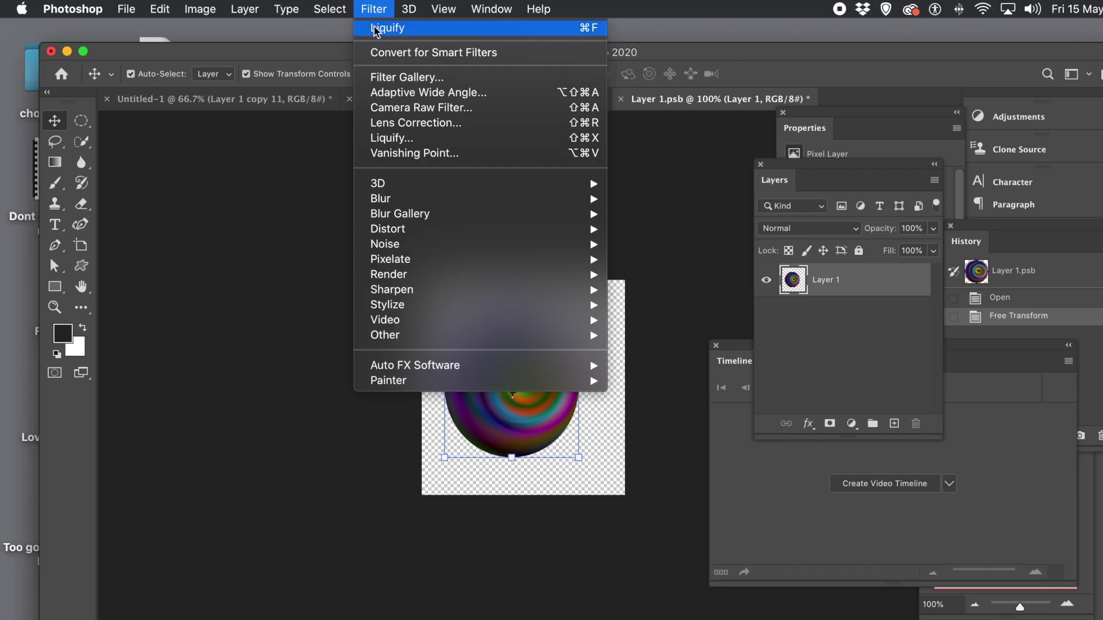
left_click(389, 141)
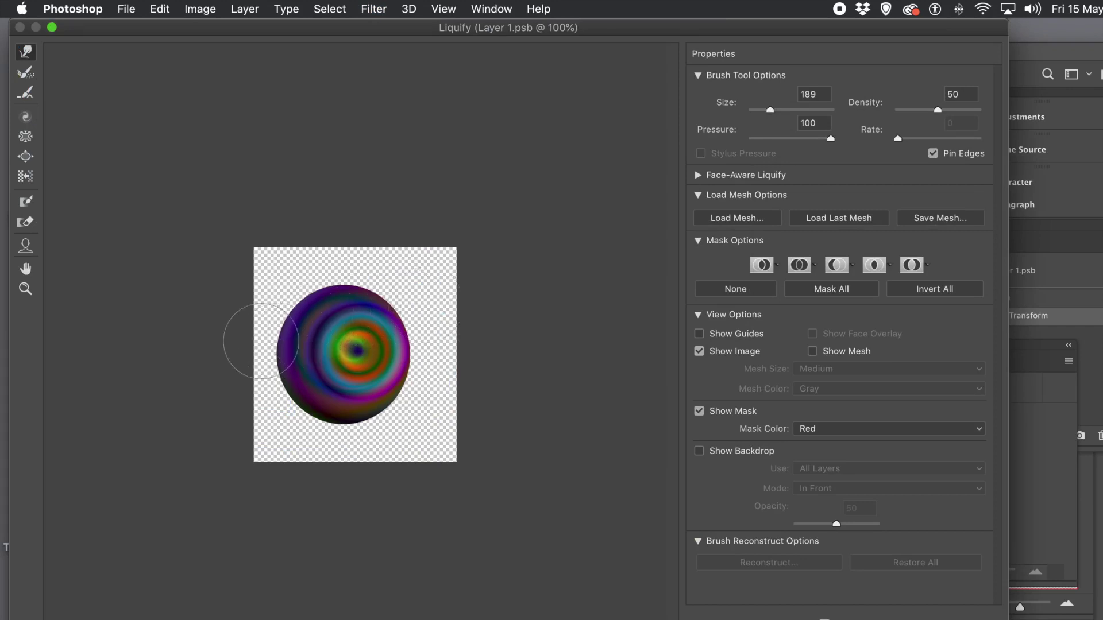
mouse_move(248, 344)
left_mouse_down()
mouse_move(312, 363)
mouse_move(357, 355)
left_mouse_up()
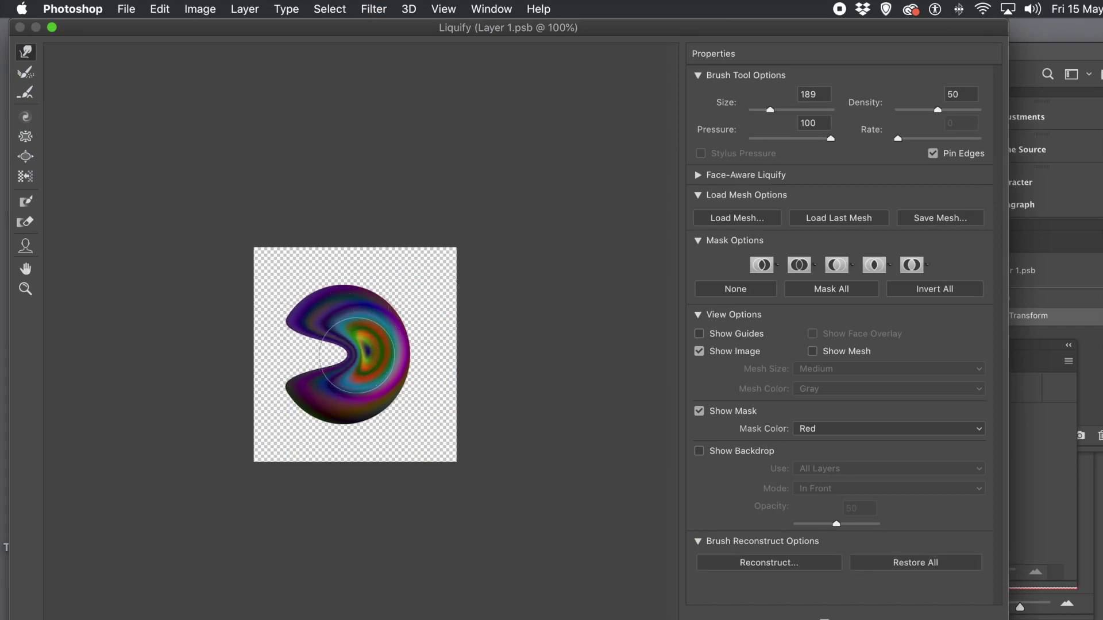
left_click_drag(436, 360, 362, 356)
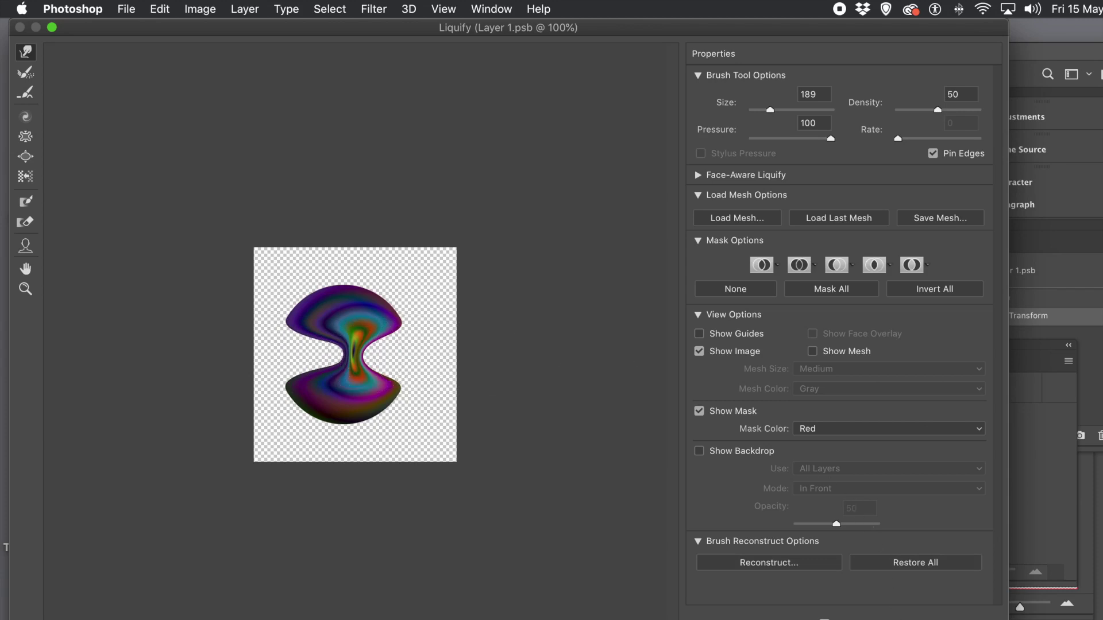
key("Return")
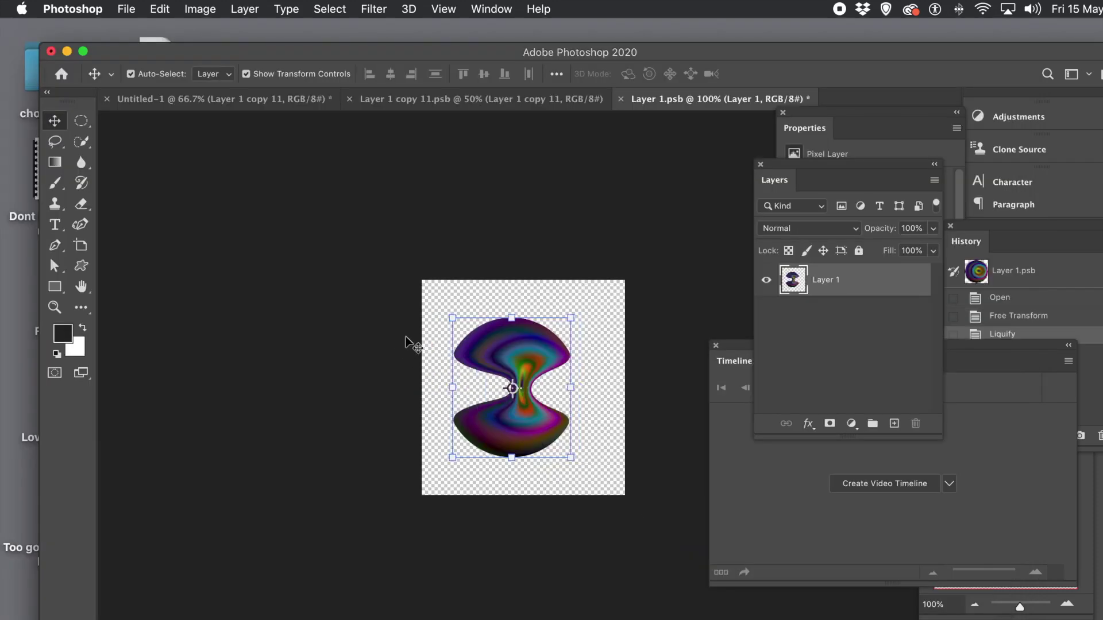
Add Bevel & Emboss and Drop Shadow layer styles to the hourglass shape and show the Drop Shadow settings
left_click(239, 11)
mouse_move(276, 170)
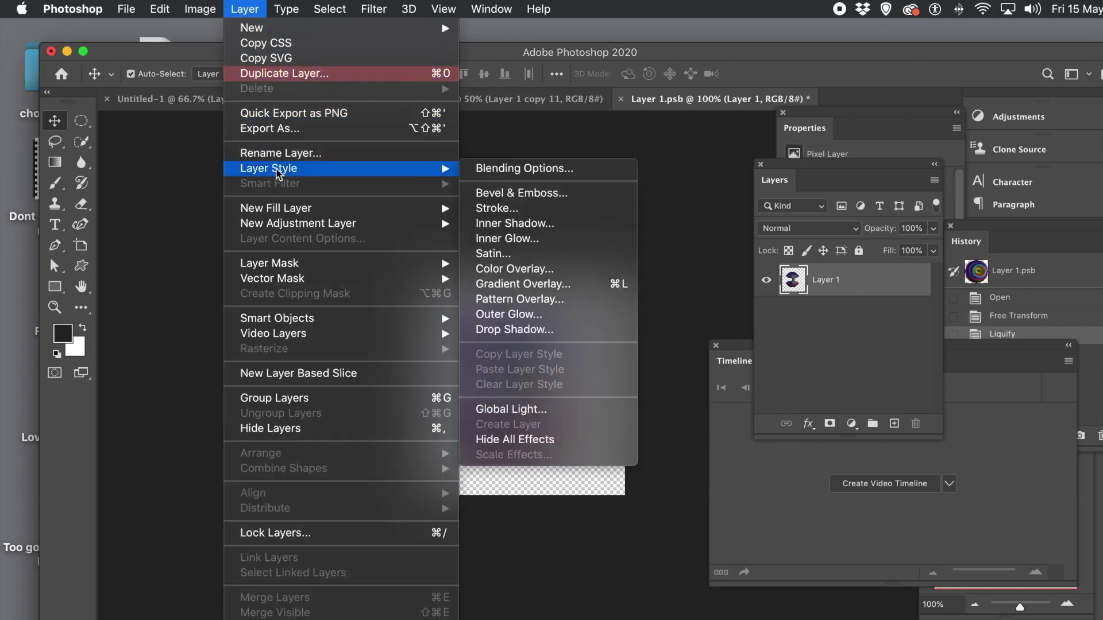
left_click(502, 193)
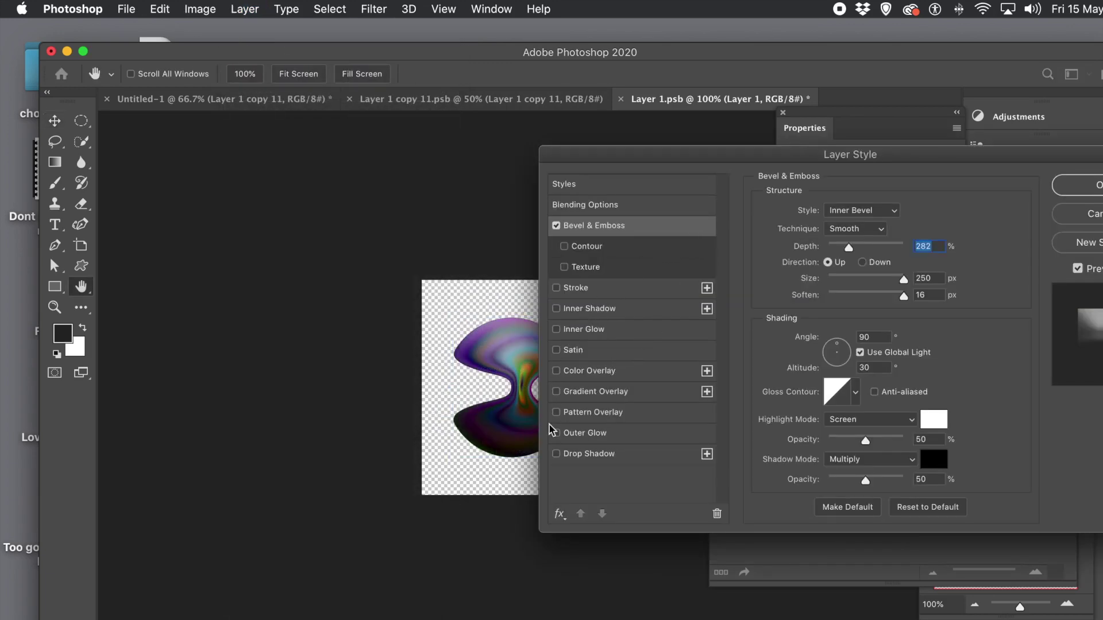
left_click(556, 454)
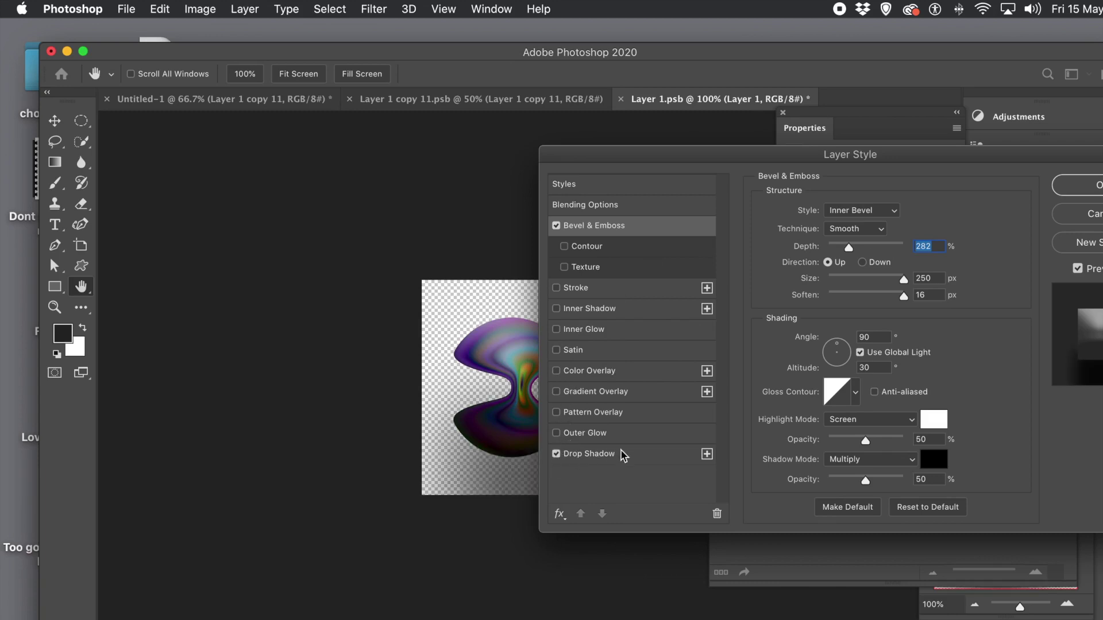
left_click(585, 455)
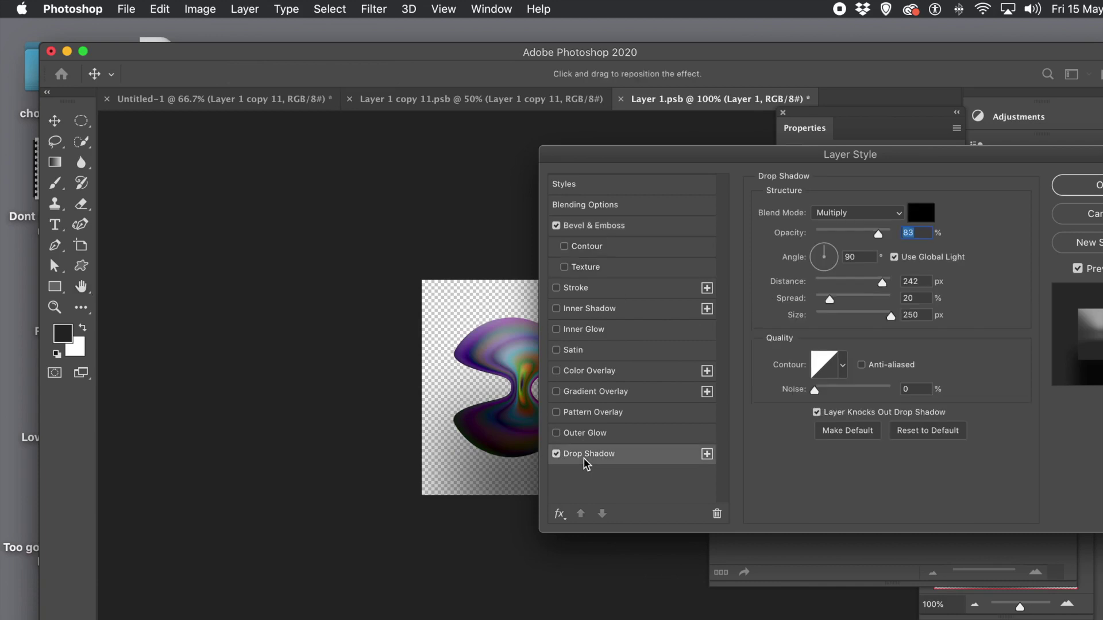
Set the drop shadow's angle to 99°, distance to 28 px, size to 109 px and opacity to 88%
left_click_drag(528, 478, 529, 439)
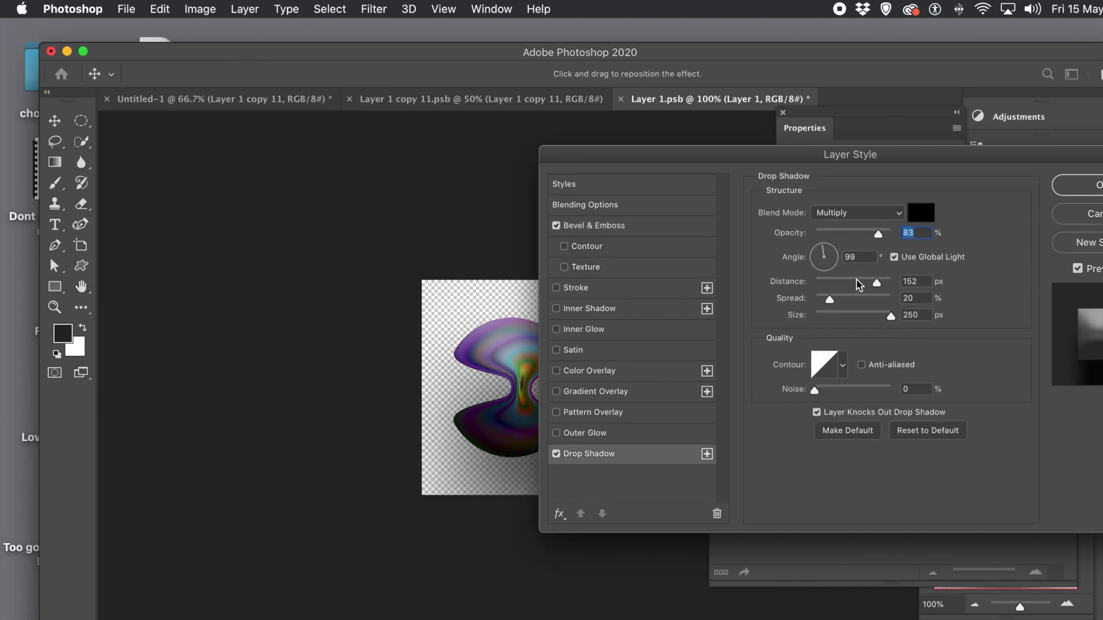
left_click_drag(882, 282, 839, 278)
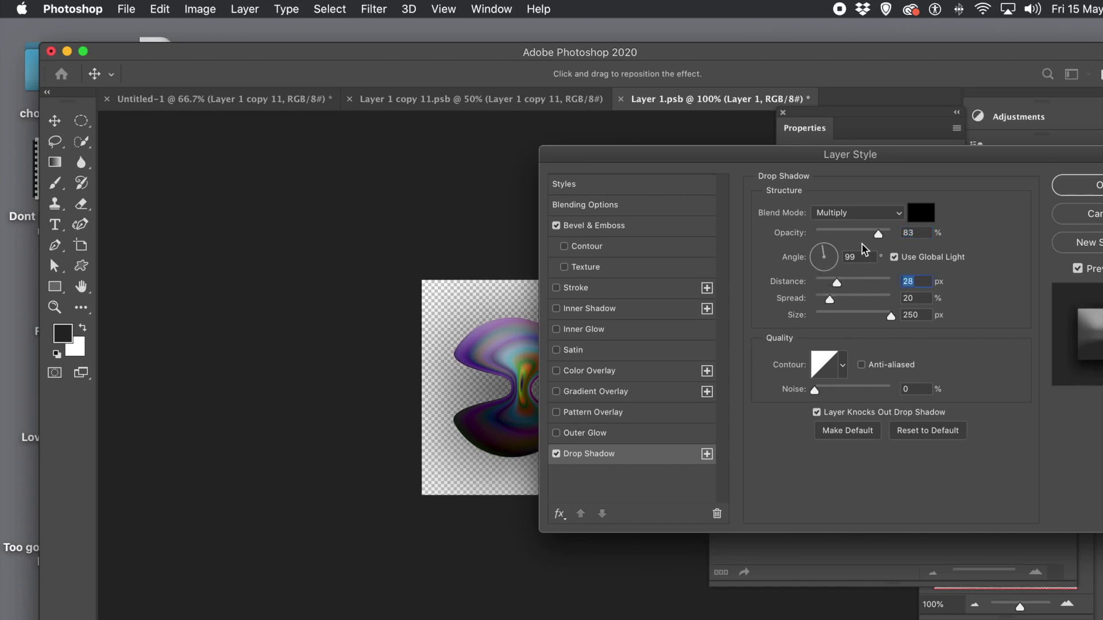
left_click(851, 231)
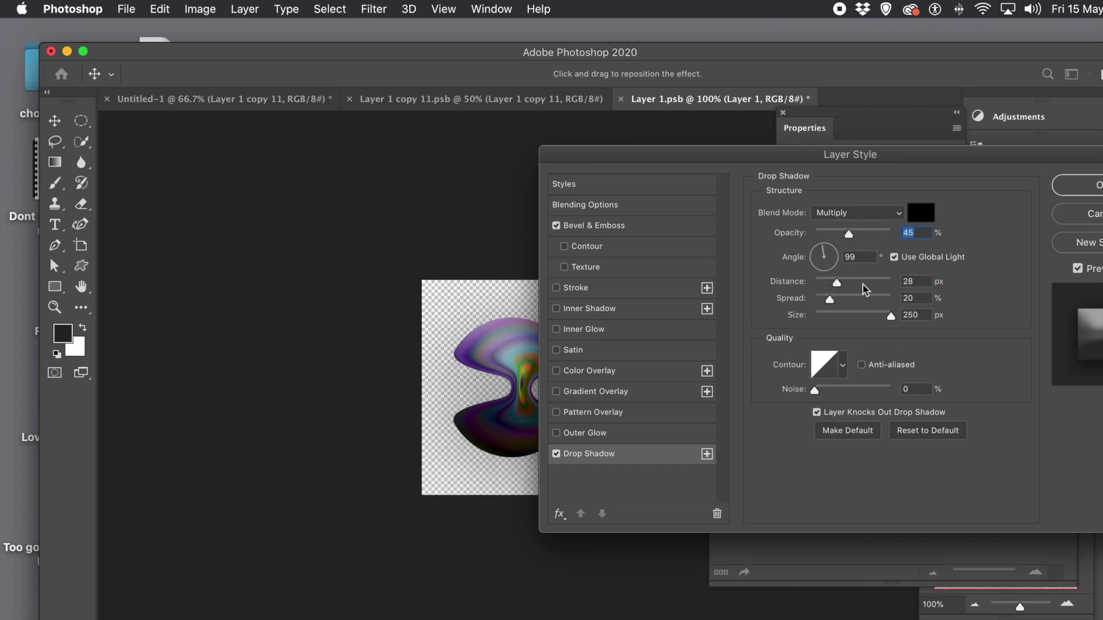
mouse_move(861, 315)
left_mouse_down()
mouse_move(835, 315)
mouse_move(852, 315)
left_mouse_up()
left_click_drag(869, 230, 882, 233)
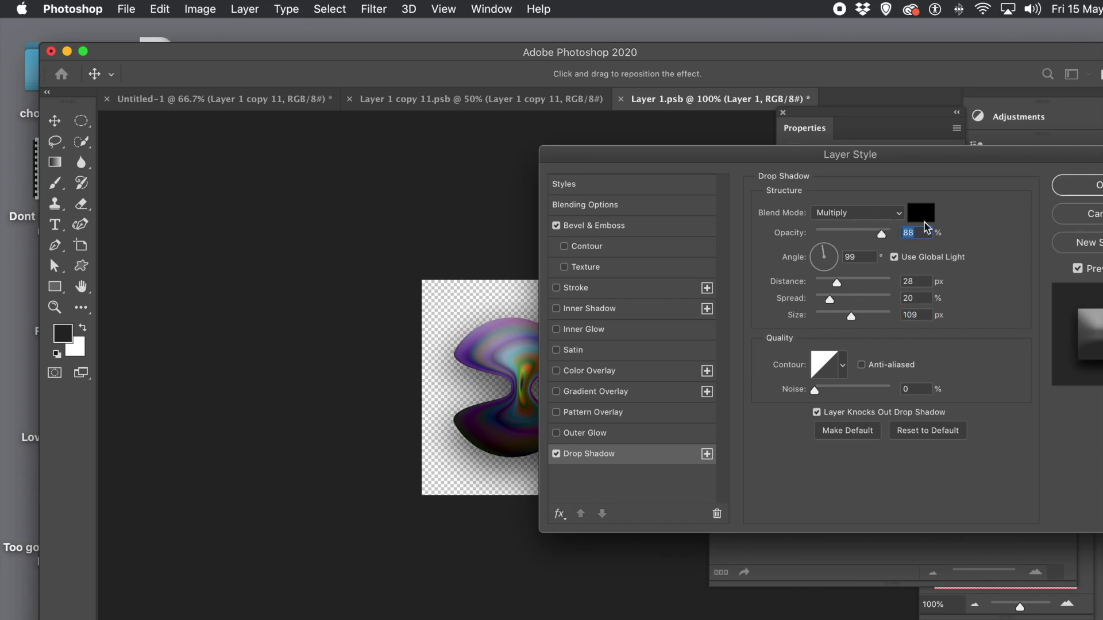
key("Return")
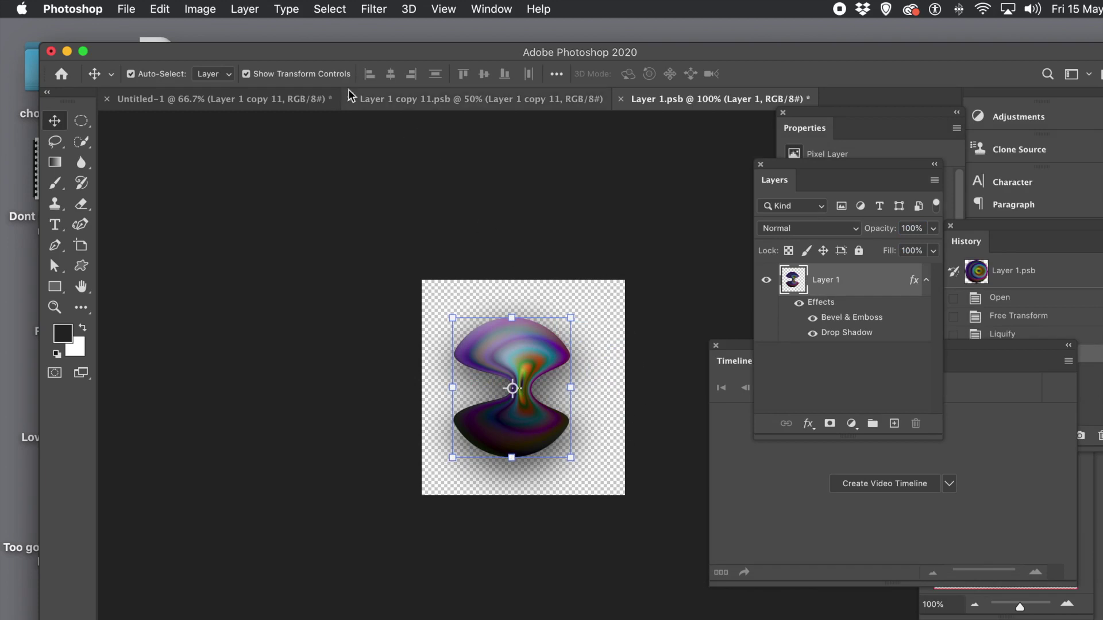
Resize the Layer 1.psb image to 800 × 800 pixels
left_click(207, 16)
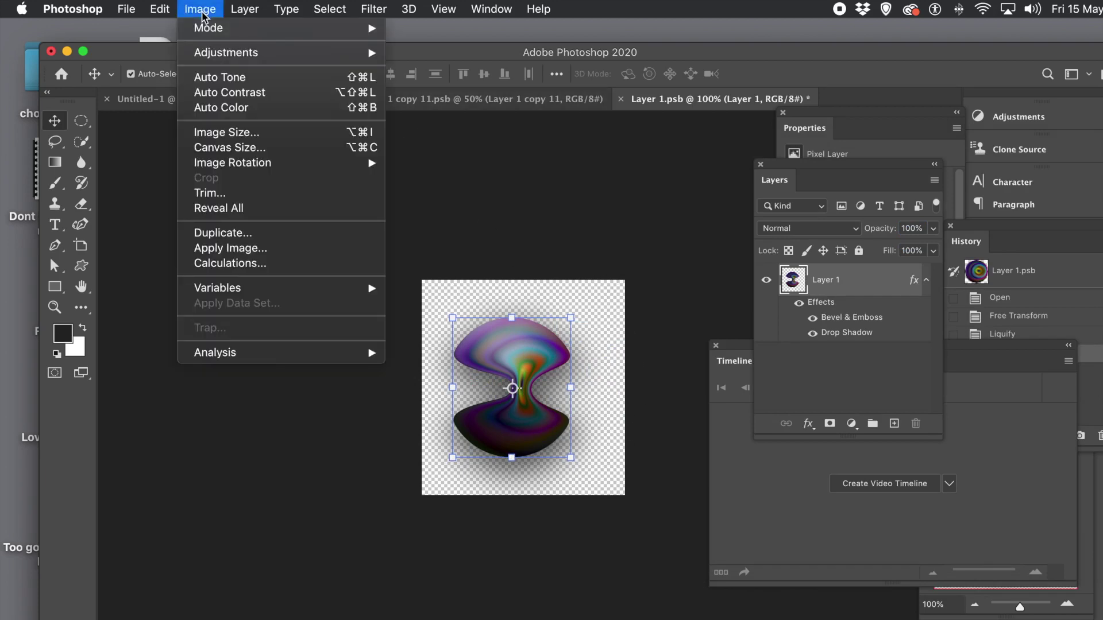
left_click(219, 137)
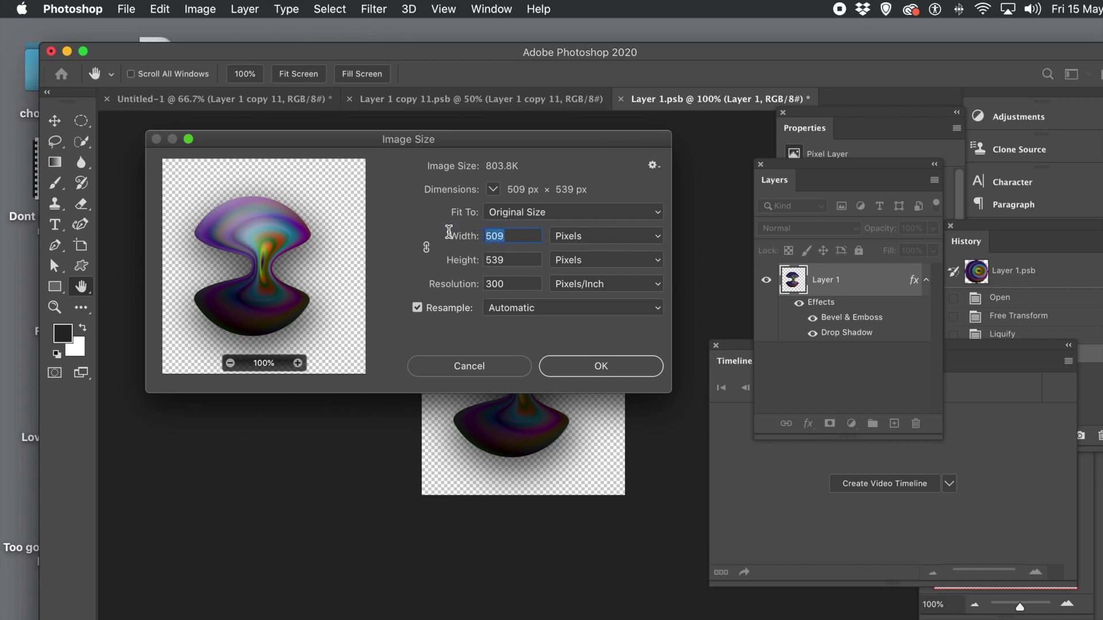
type("800")
key("Tab")
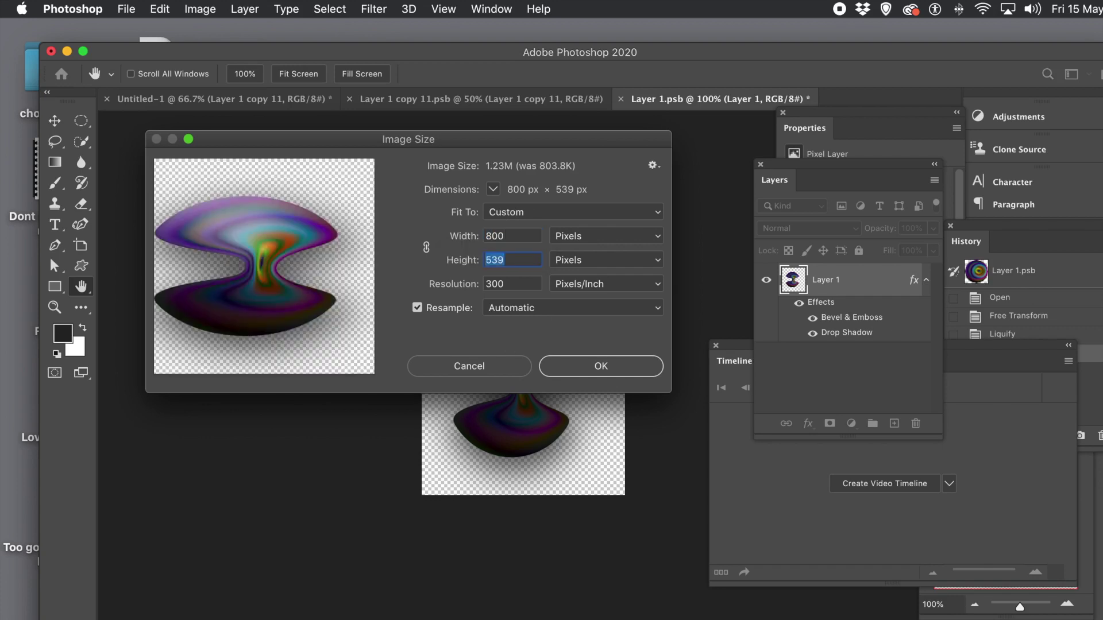
type("800")
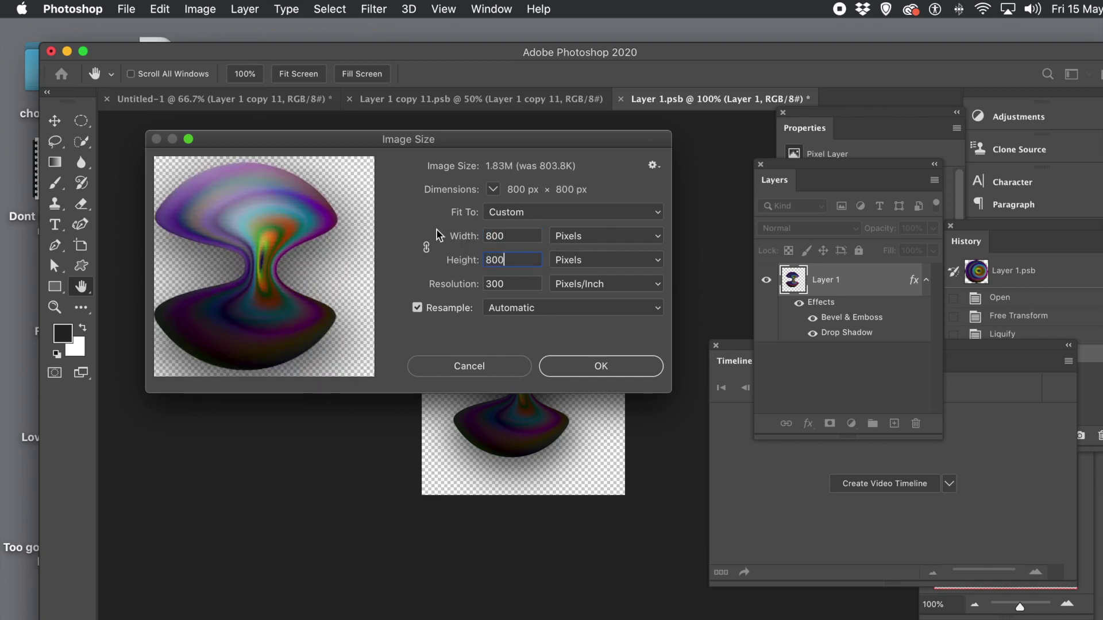
left_click(595, 365)
Scale the hourglass shape down and move it toward the upper-left part of the canvas
key("v")
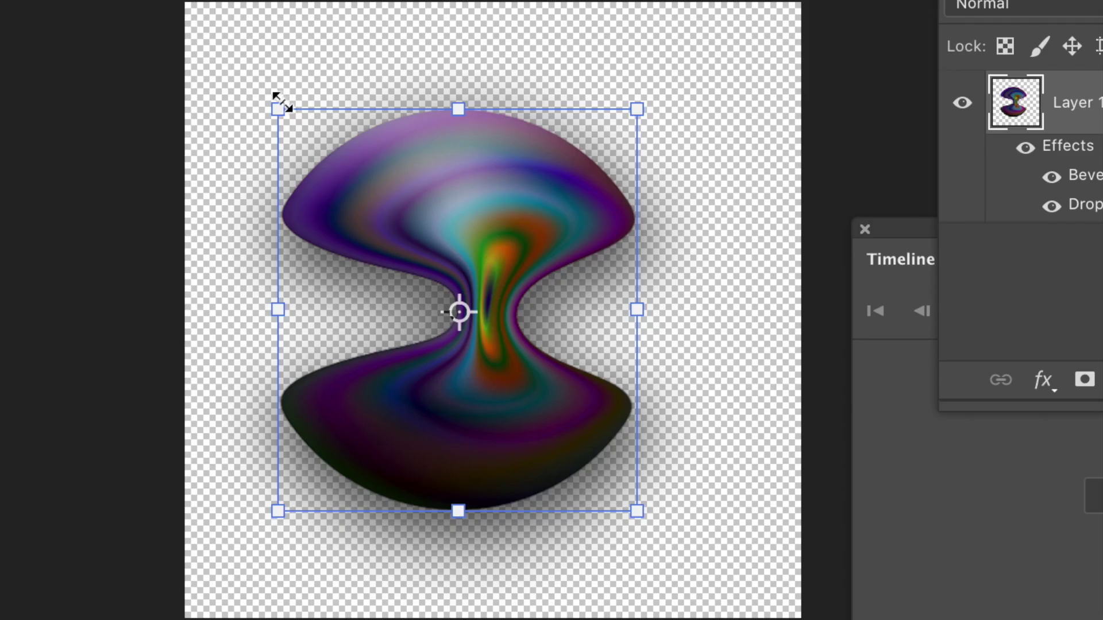
left_click_drag(412, 282, 475, 332)
left_click_drag(400, 203, 433, 234)
left_click_drag(570, 311, 440, 194)
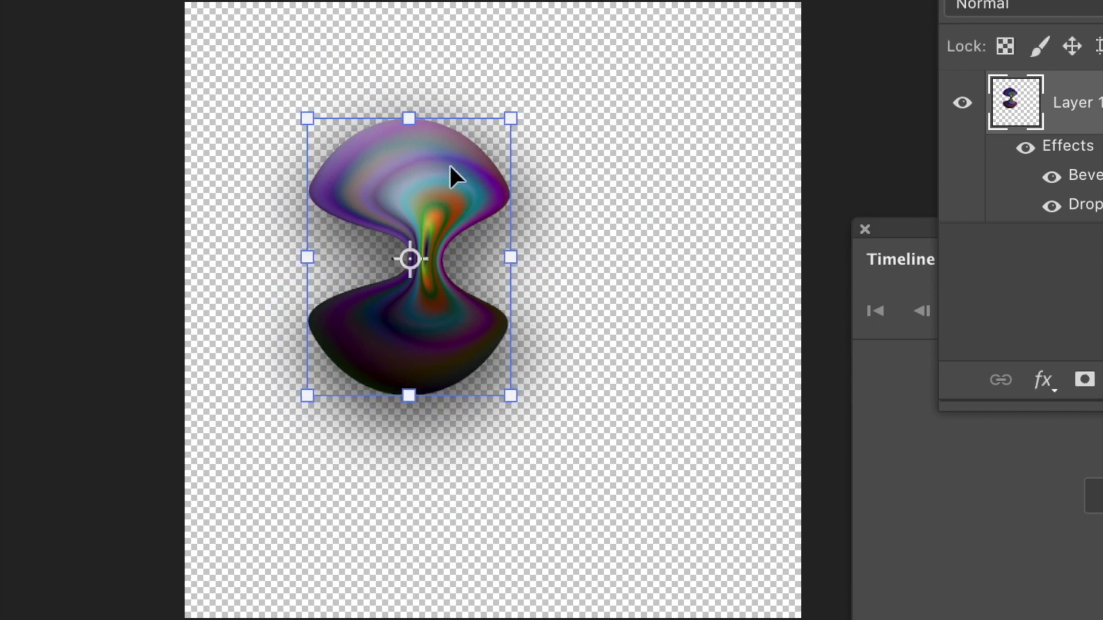
Duplicate the hourglass shape twice, placing one copy at the lower right and the other at the upper right, rotated about -96°
left_click_drag(440, 171, 690, 329)
left_click_drag(766, 261, 446, 290)
left_click_drag(717, 392, 640, 143)
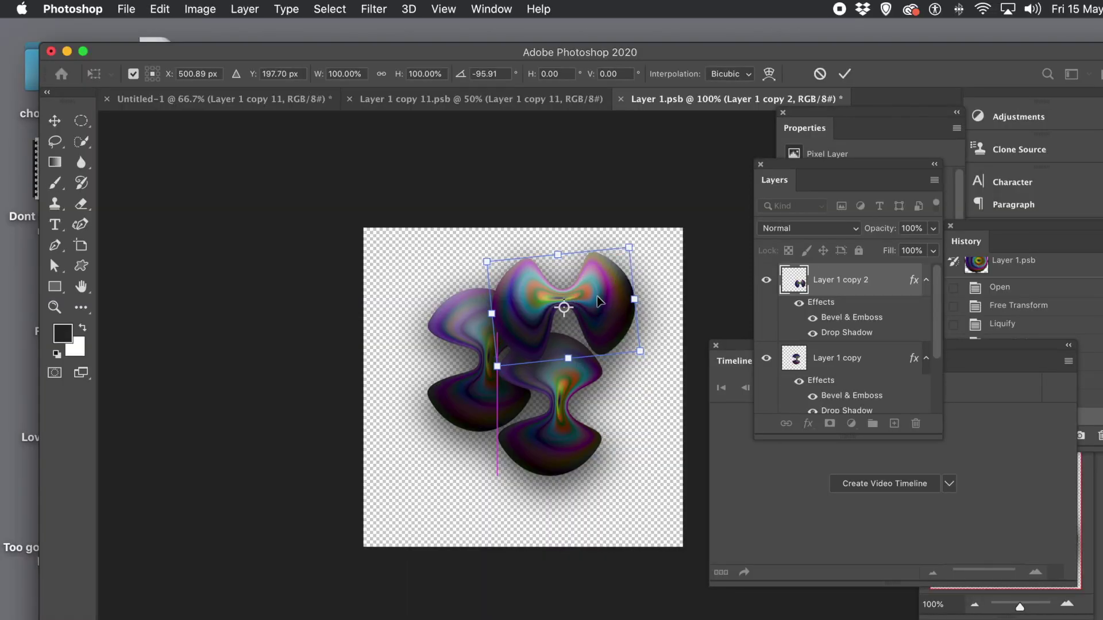
key("Return")
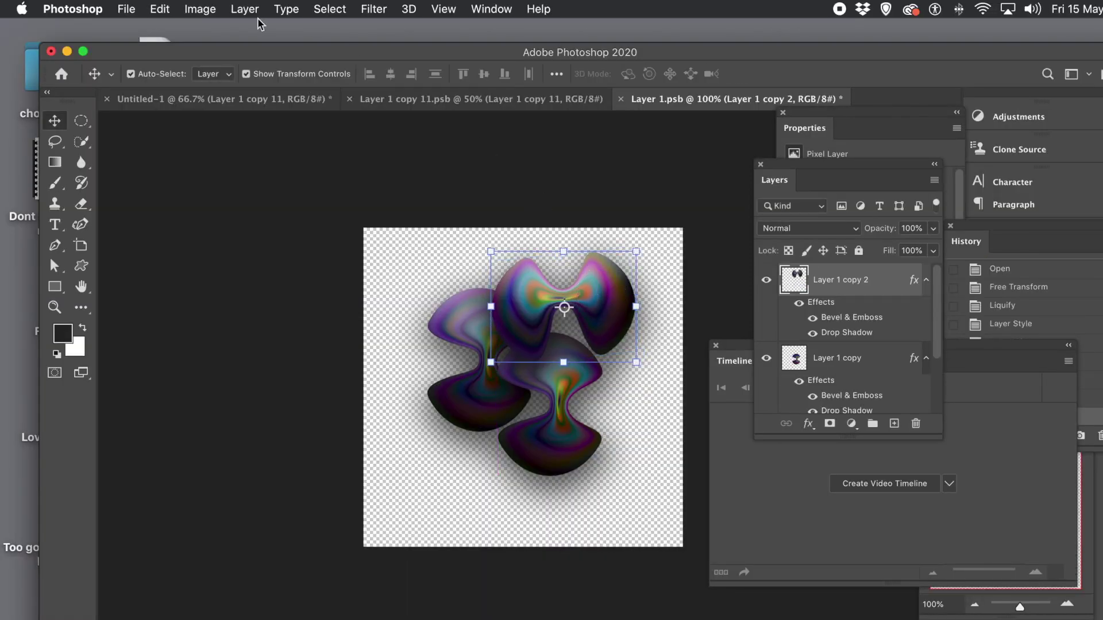
Shift the hue of the rotated hourglass copy at the canvas's upper right to +131 with Hue/Saturation
left_click(217, 9)
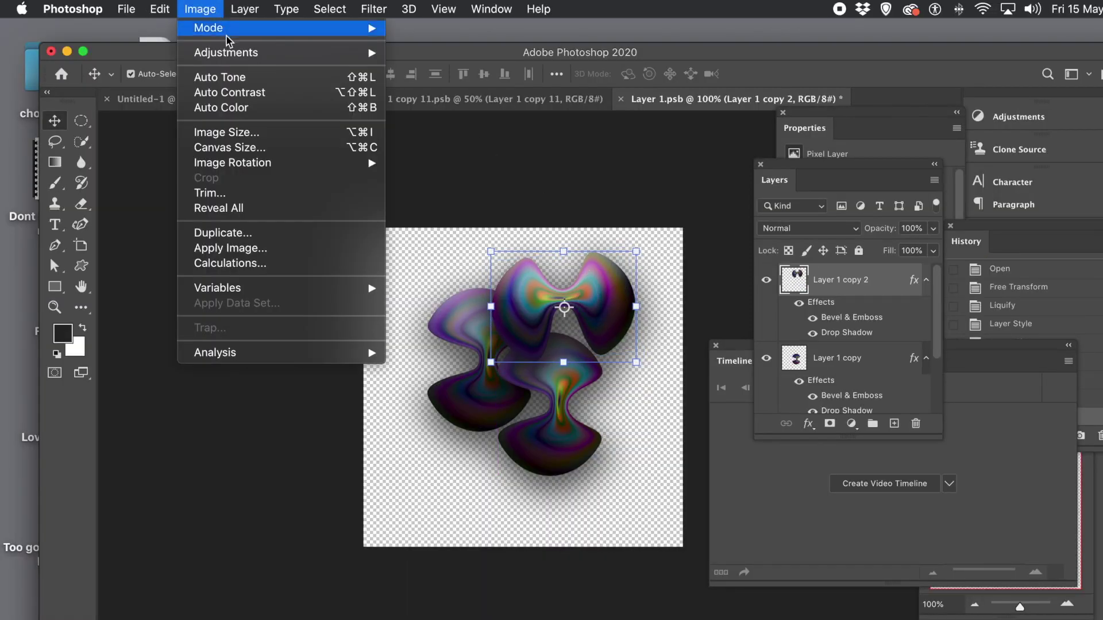
mouse_move(235, 56)
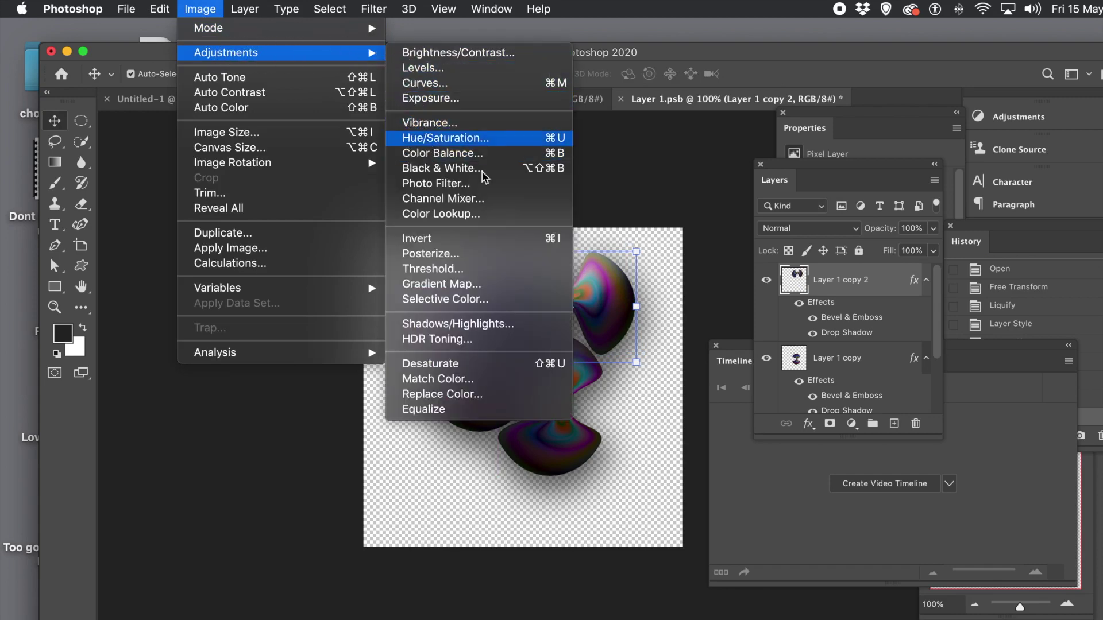
left_click(425, 138)
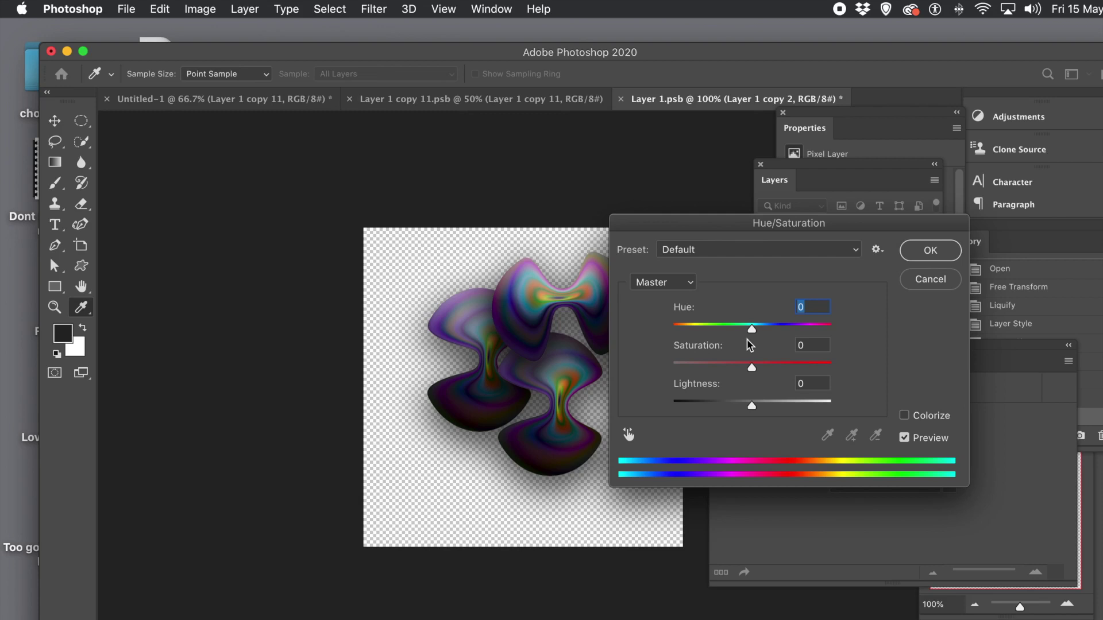
left_click_drag(735, 332, 707, 330)
left_click_drag(790, 324, 817, 328)
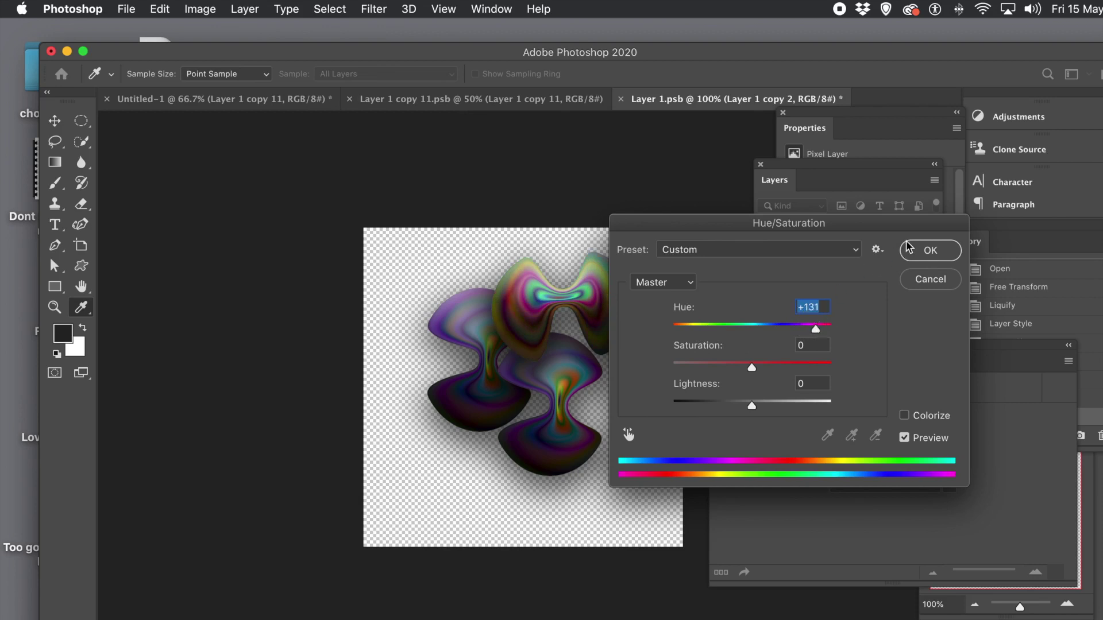
left_click(918, 250)
key("v")
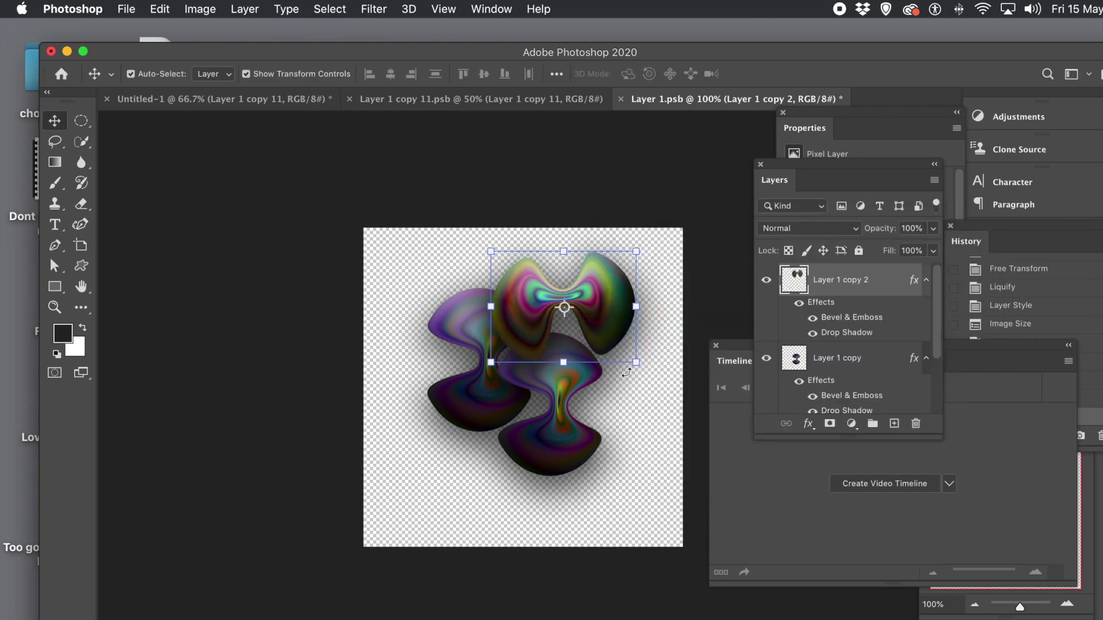
Apply a Vibrance adjustment of +45 vibrance and +63 saturation to the lower-right hourglass copy
left_click(568, 457)
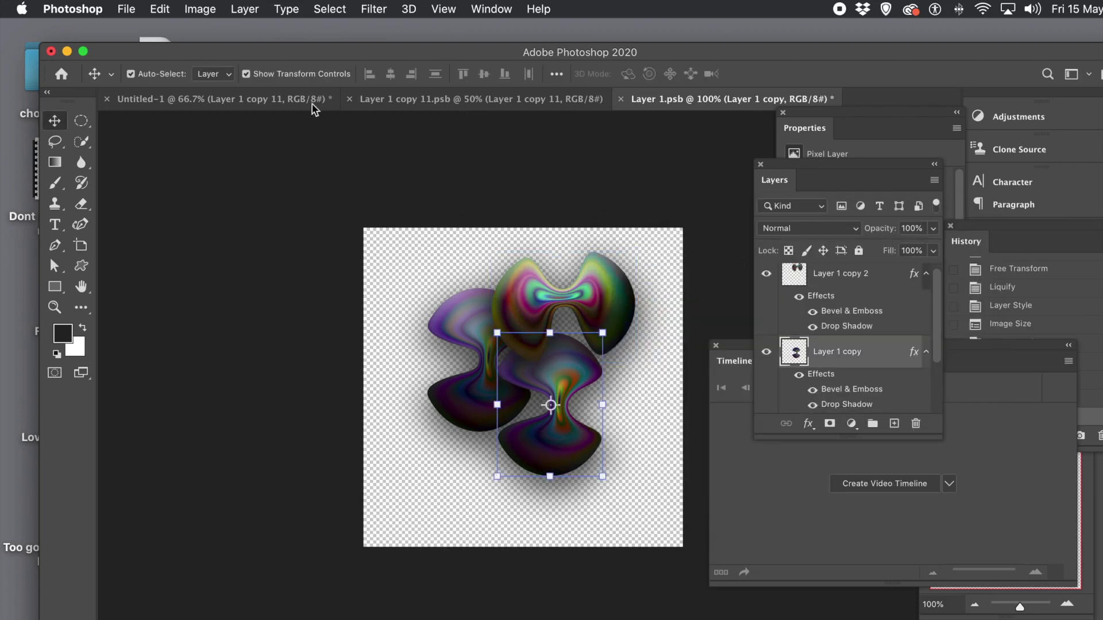
left_click(201, 9)
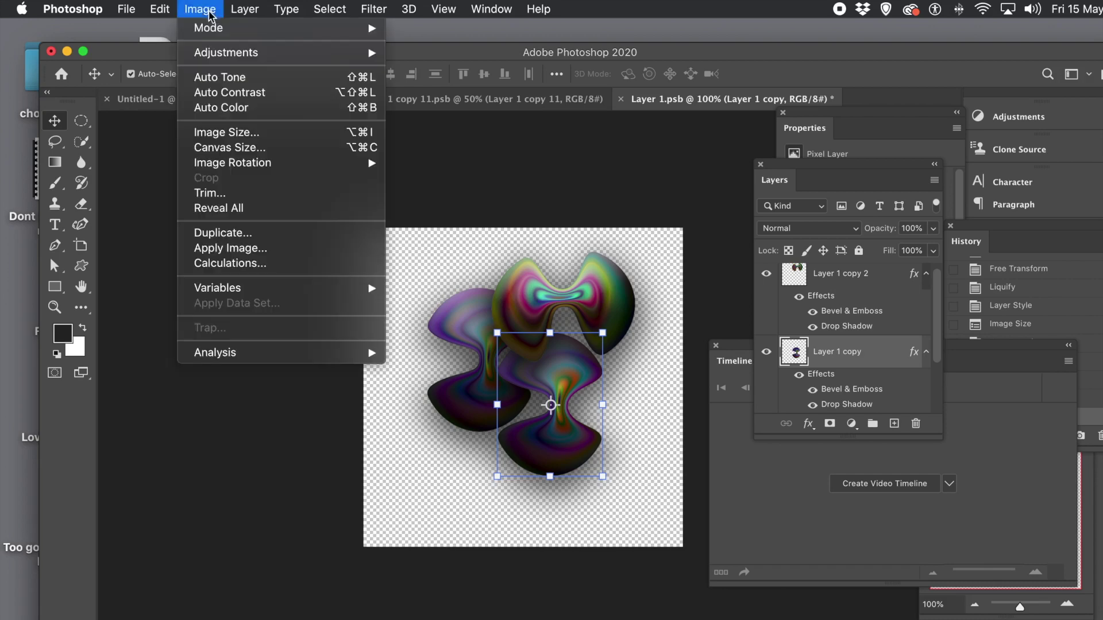
mouse_move(237, 53)
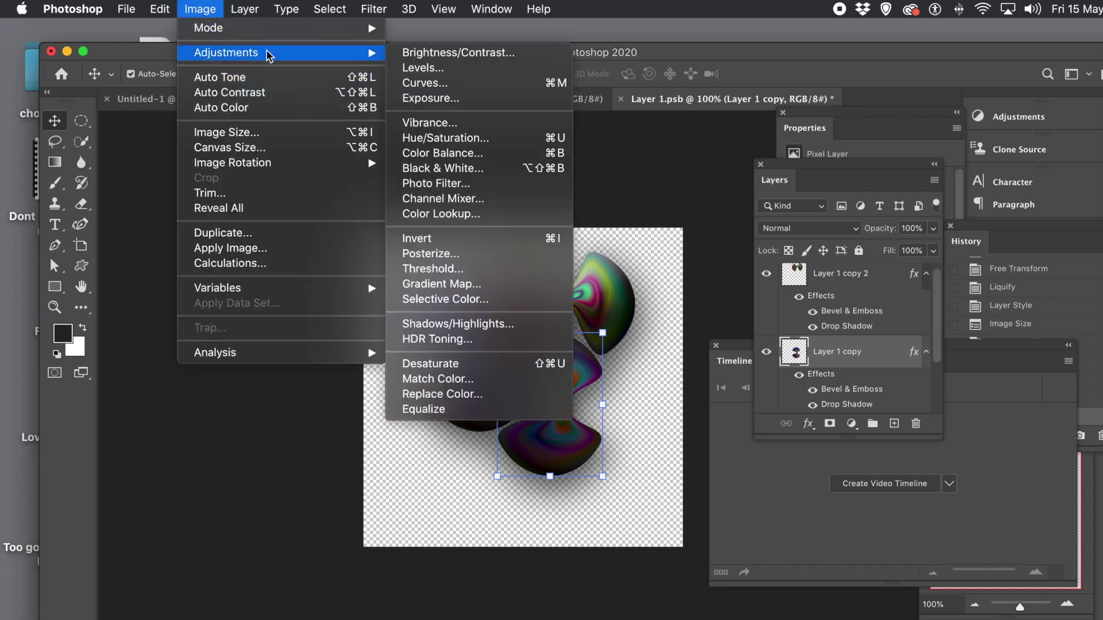
left_click(451, 134)
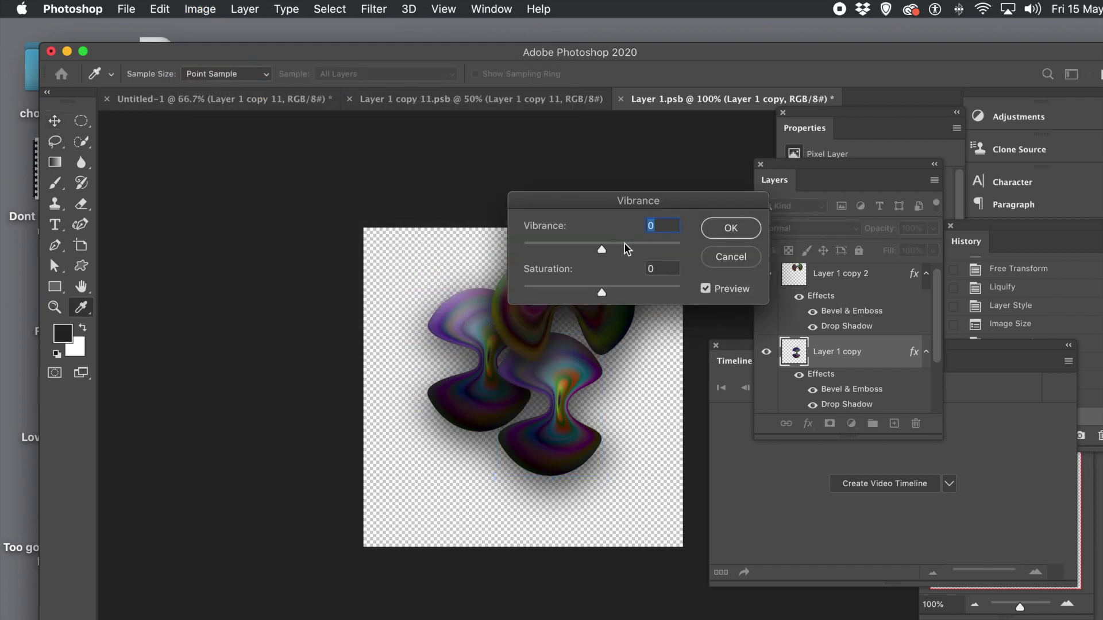
left_click_drag(635, 245, 652, 293)
left_click(731, 228)
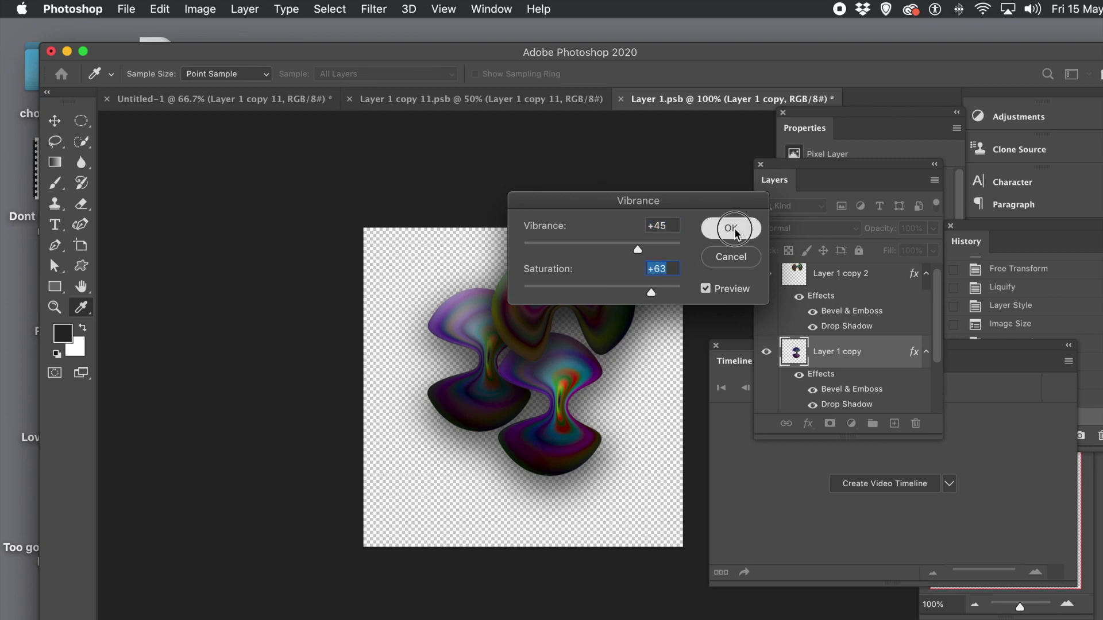
key("v")
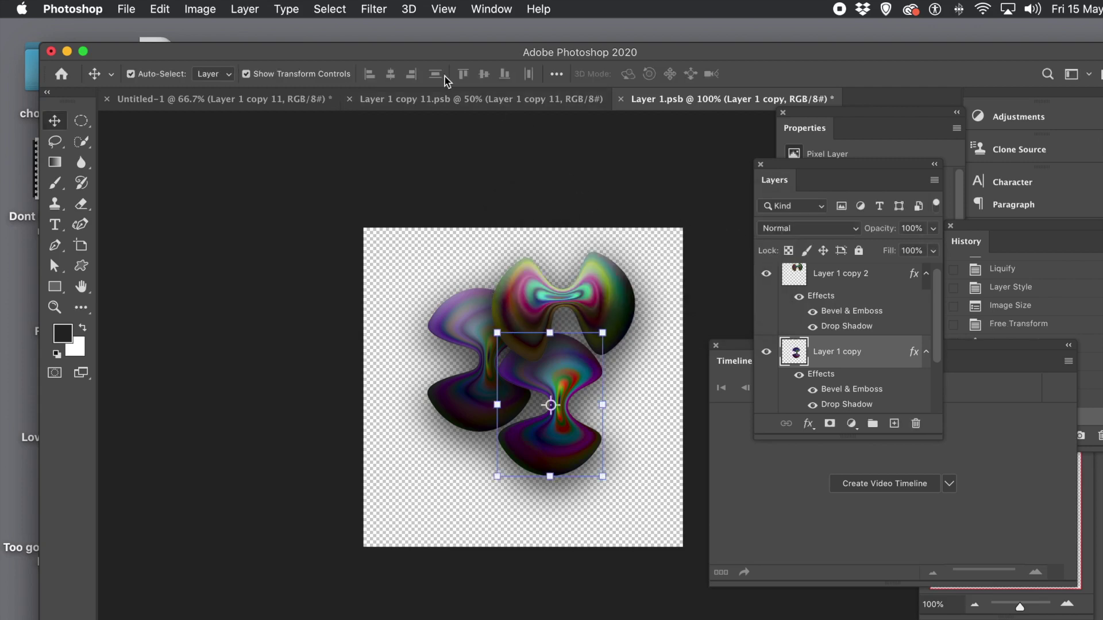
left_click(365, 9)
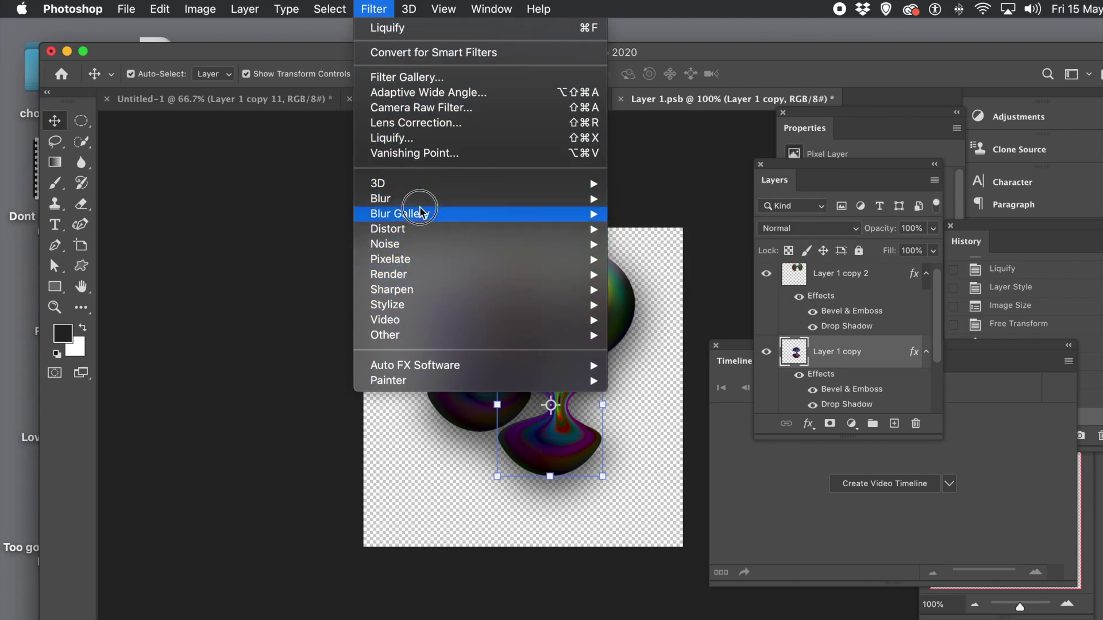
mouse_move(415, 308)
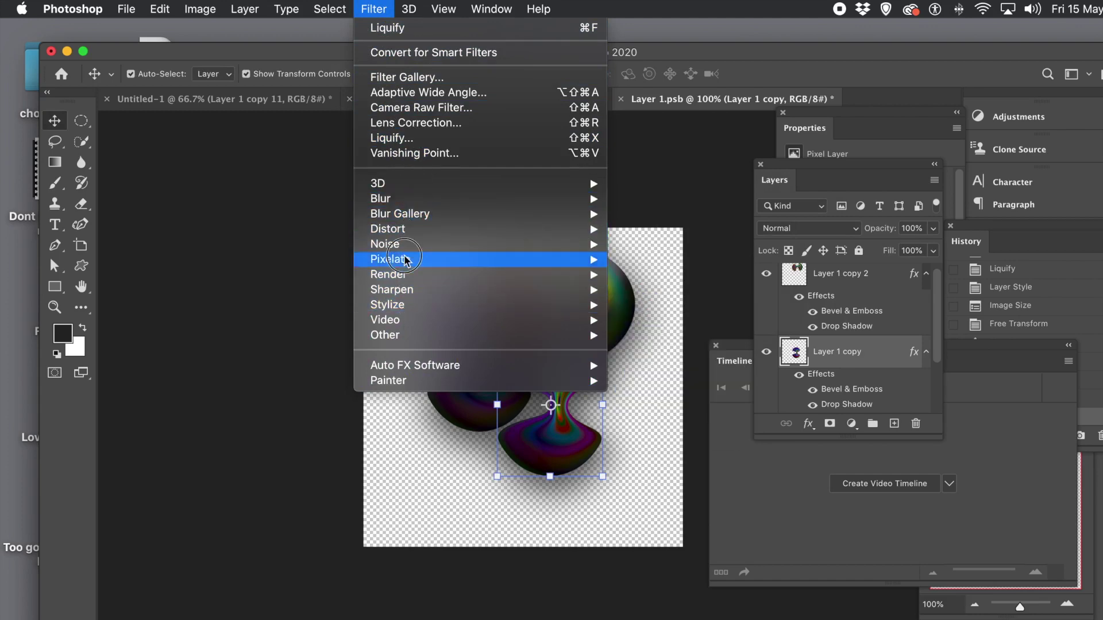
left_click(223, 188)
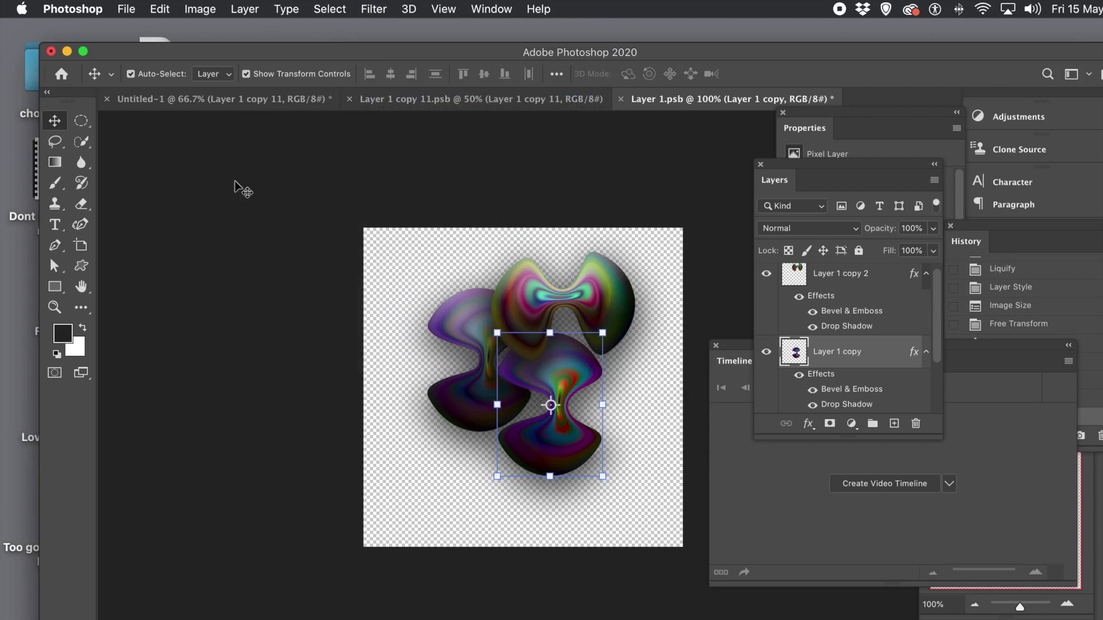
left_click(375, 268)
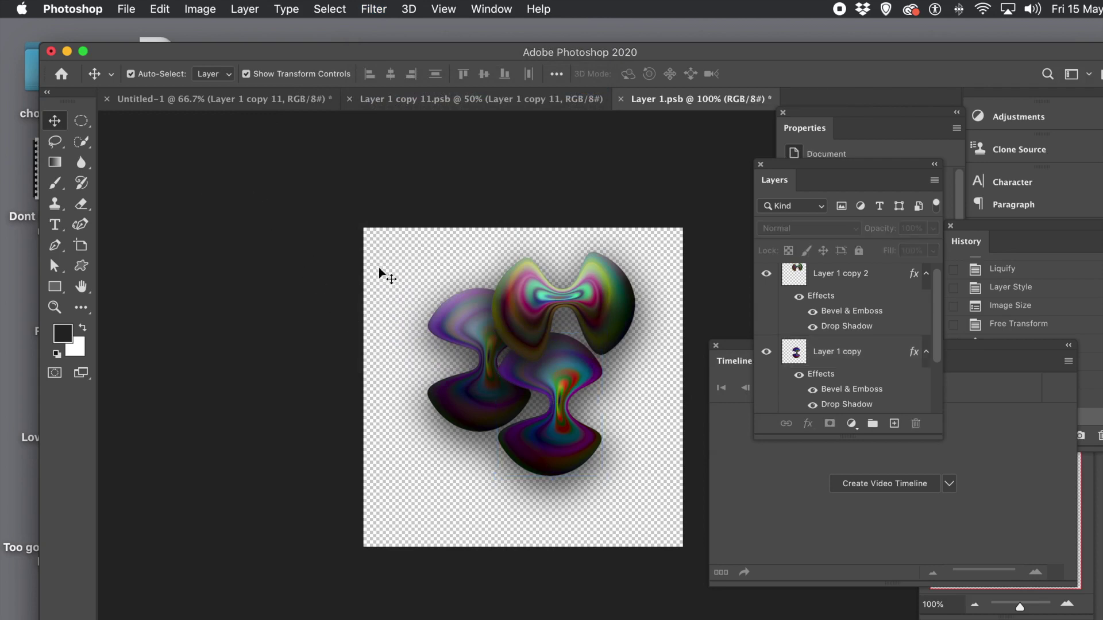
Duplicate the lower-right hourglass toward the canvas's lower left and scale the copy down to a small hourglass
left_click(559, 390)
left_click_drag(559, 391, 472, 417)
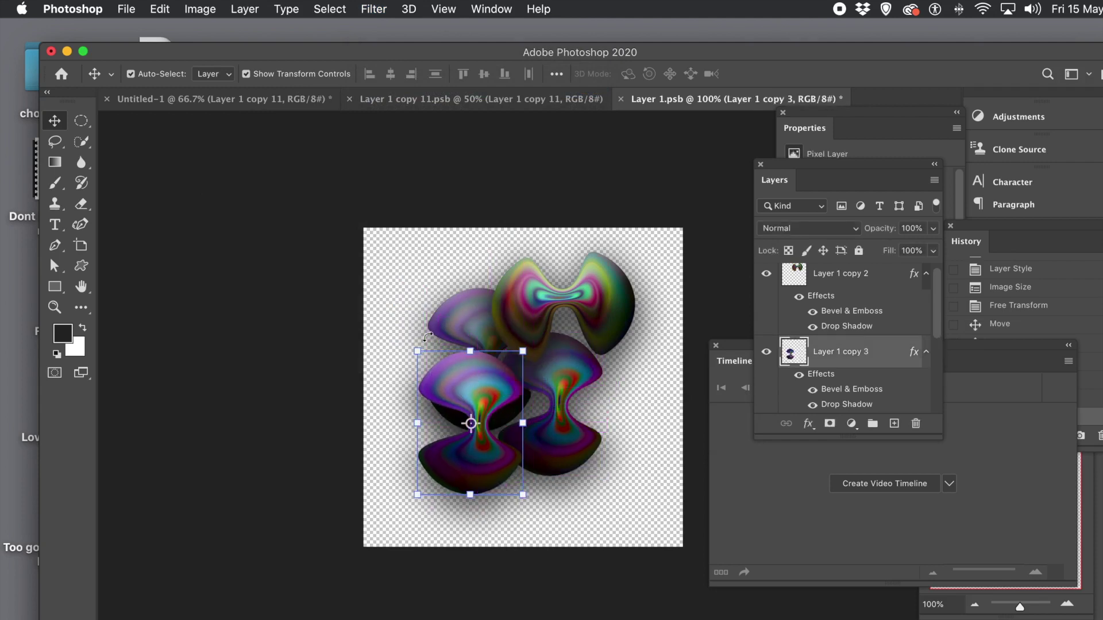
left_click_drag(418, 348, 482, 442)
key("Return")
left_click(382, 382)
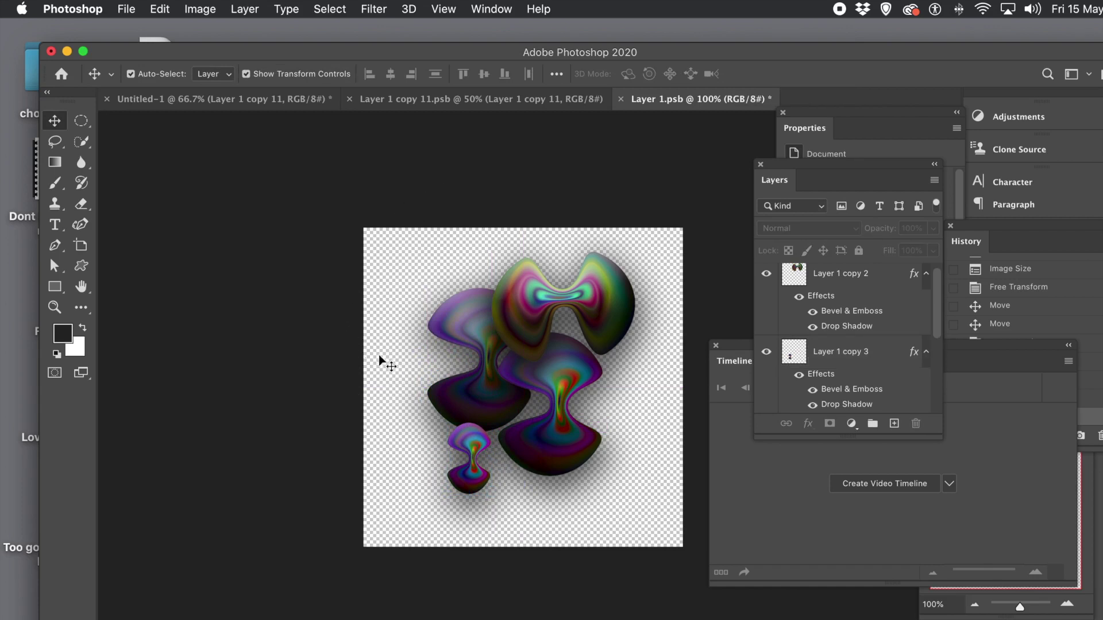
Save and close Layer 1.psb to update the pattern, keeping Layer 1 copy 11.psb open
left_click(621, 99)
left_click(770, 256)
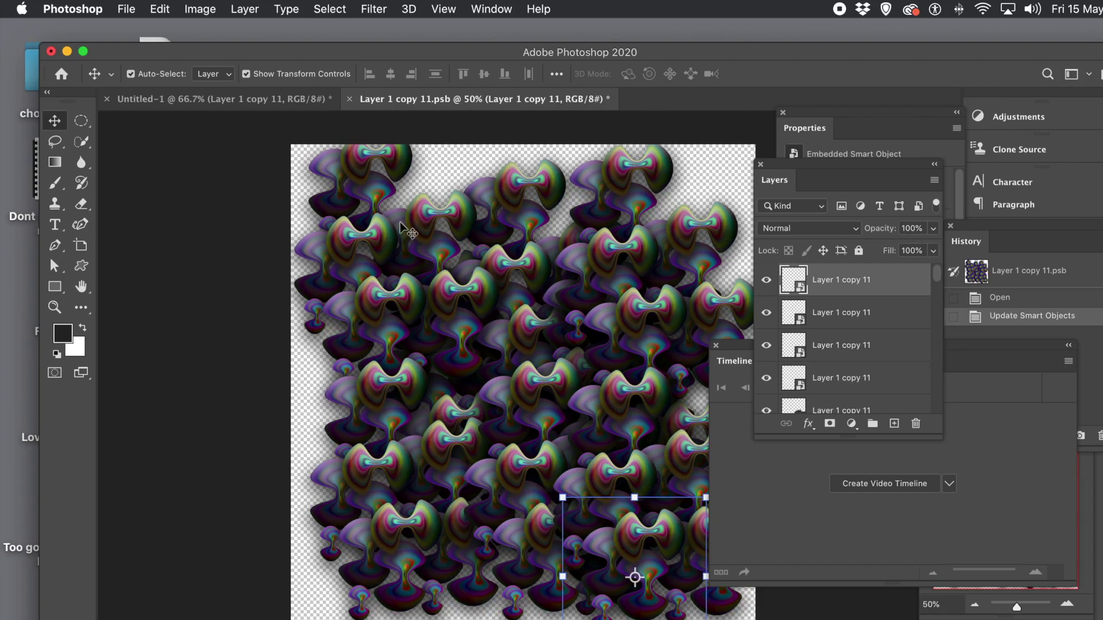
left_click(350, 99)
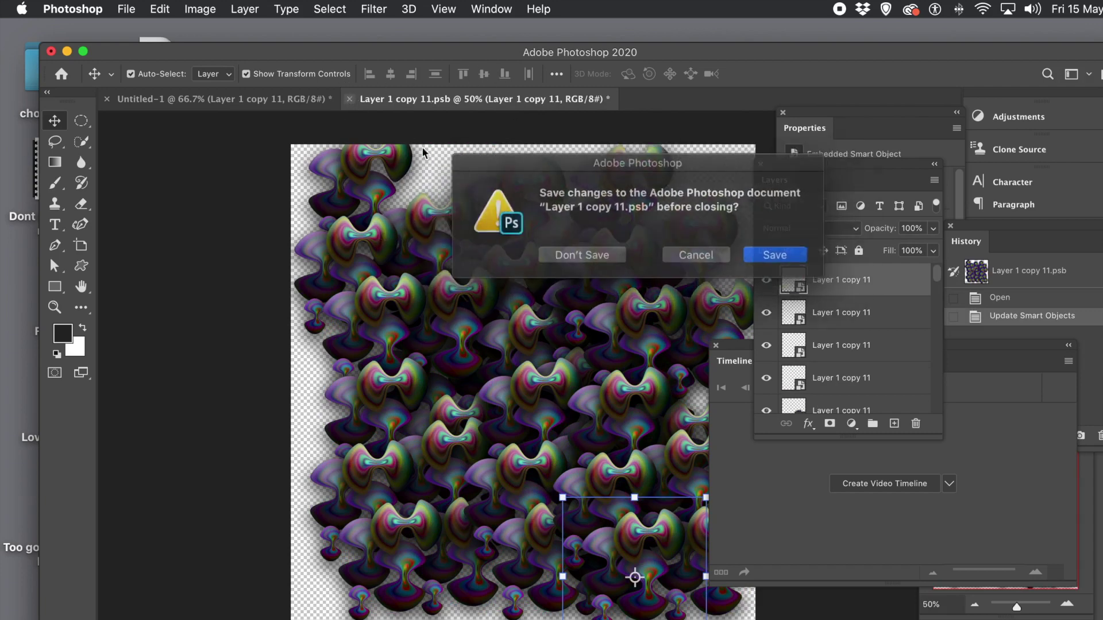
left_click(694, 254)
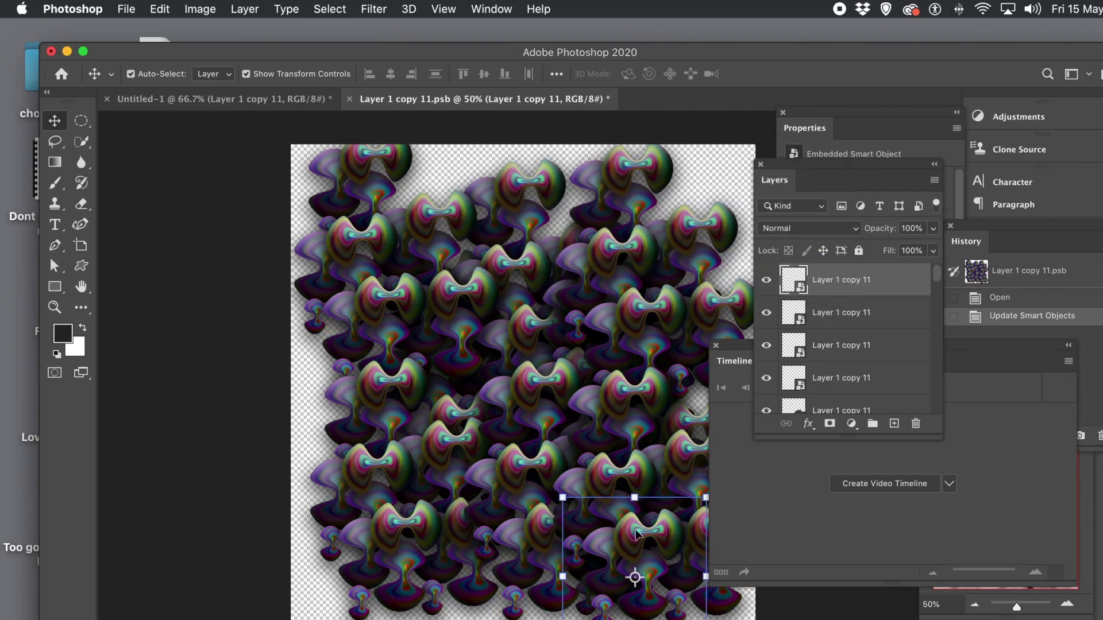
Rearrange the pattern by moving copies from the lower right, middle, upper edge and right side closer together
left_click_drag(632, 529, 568, 409)
left_click_drag(527, 339, 487, 277)
left_click_drag(387, 155, 439, 151)
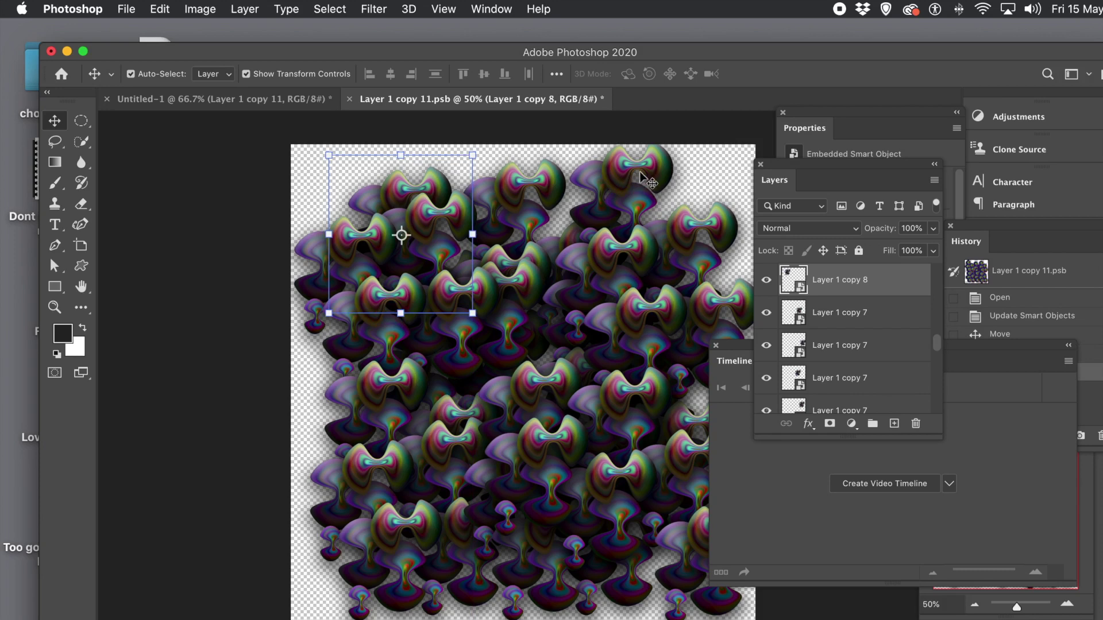
left_click_drag(636, 175, 622, 180)
left_click_drag(736, 230, 681, 244)
left_click_drag(701, 291, 778, 302)
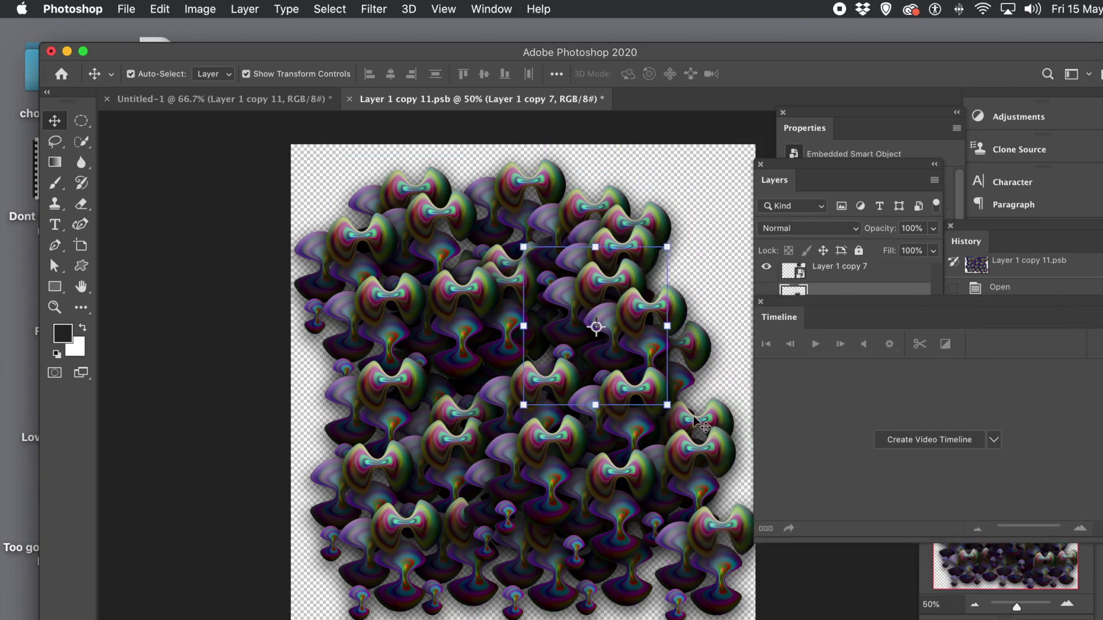
Move the copies along the pattern's lower and left edges upward so they overlap their neighbours more tightly
left_click_drag(738, 538, 687, 437)
left_click_drag(522, 606, 499, 543)
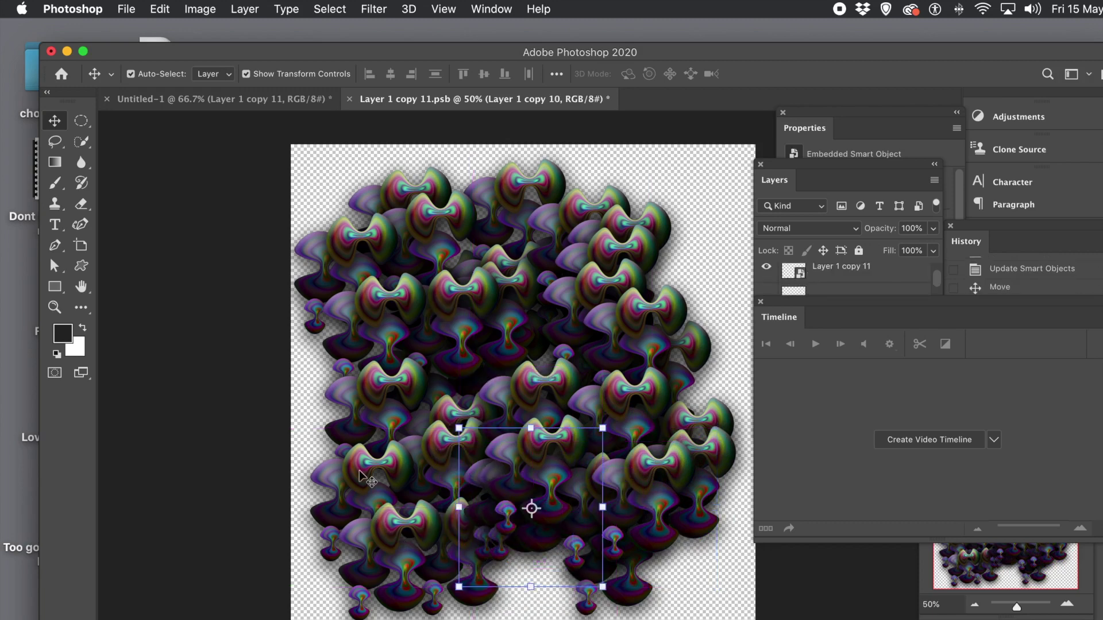
left_click_drag(357, 471, 368, 425)
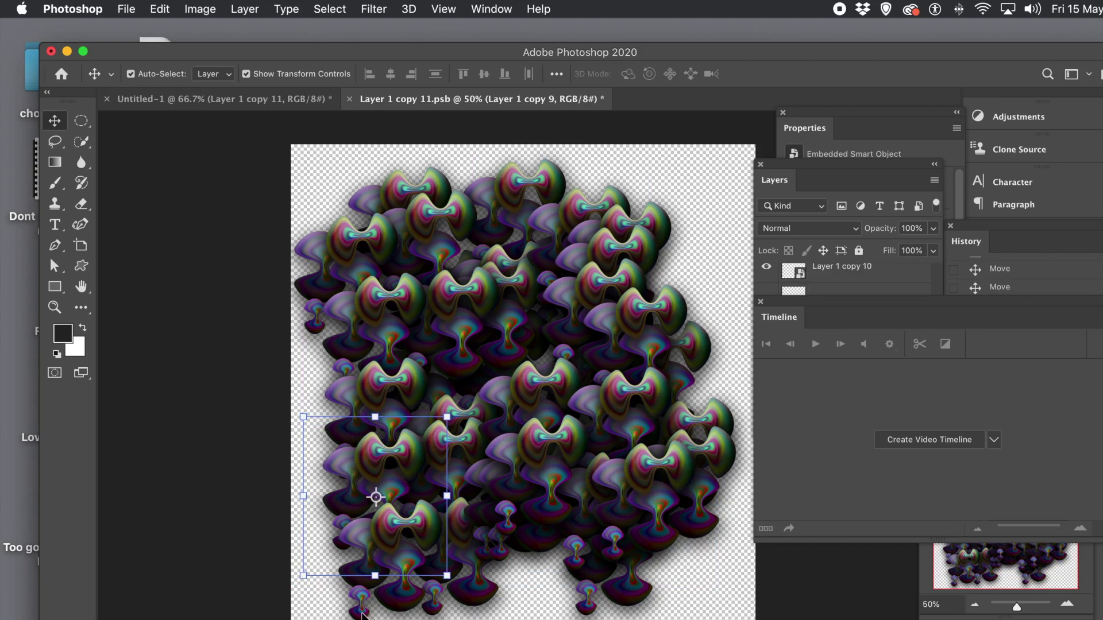
left_click_drag(357, 590, 399, 515)
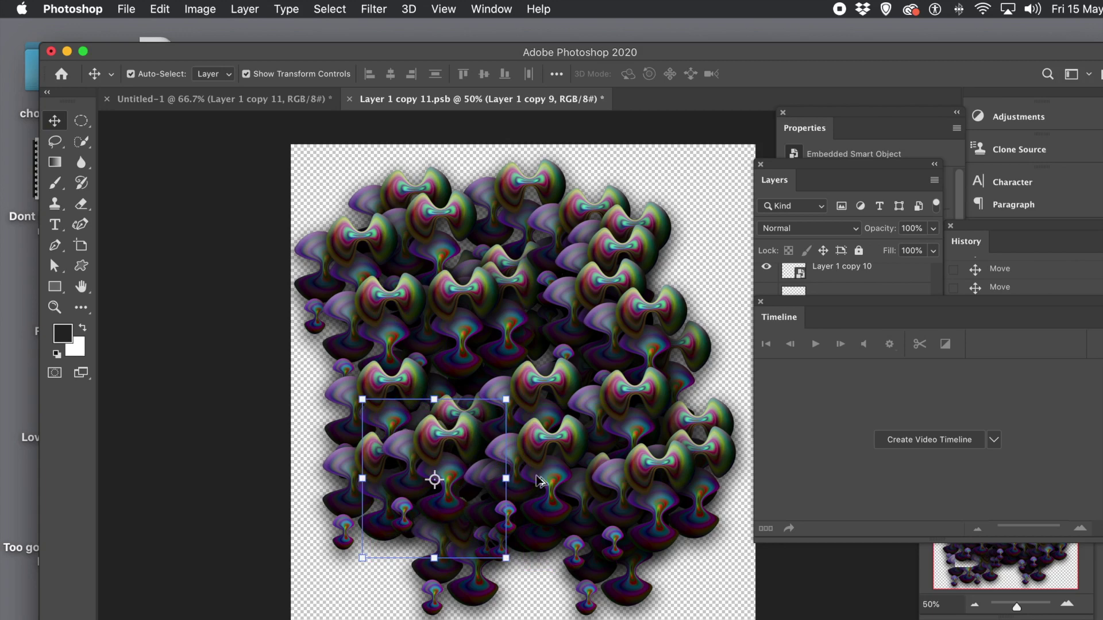
Move a lower copy up to the middle of the pattern and scale it down to about half its size
left_click_drag(457, 438, 515, 297)
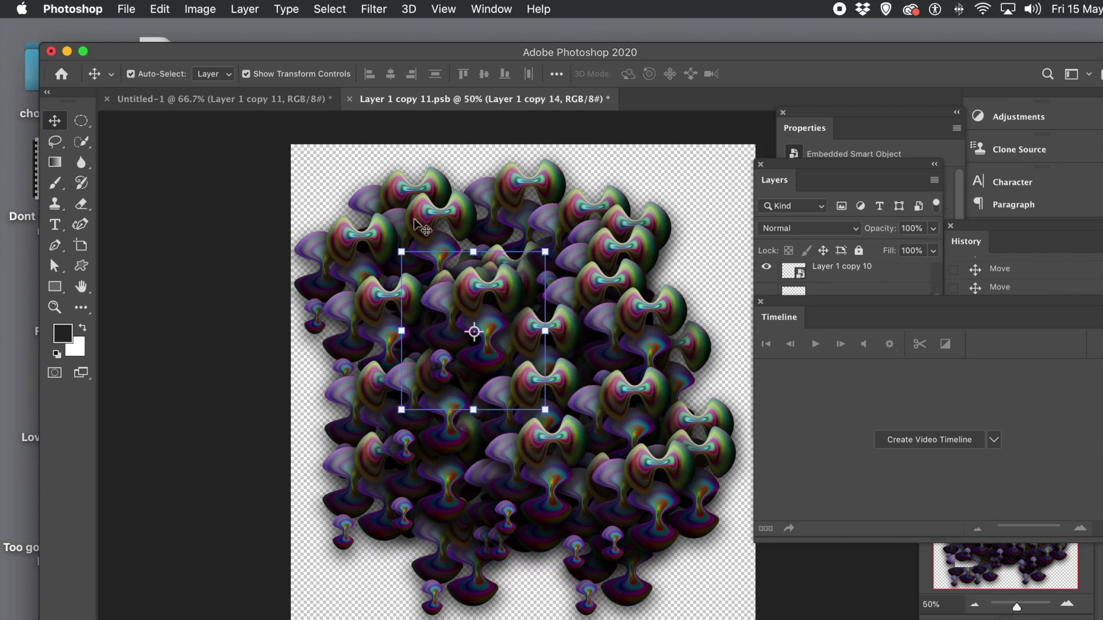
left_click_drag(401, 248, 480, 299)
left_click_drag(390, 295, 465, 312)
key("Return")
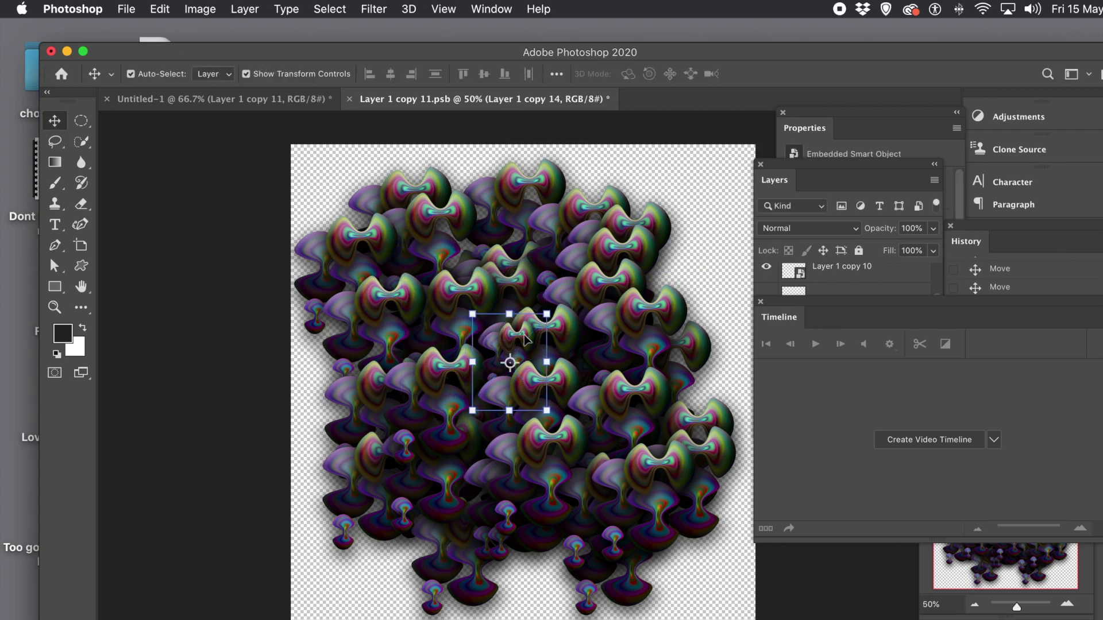
left_click(599, 285)
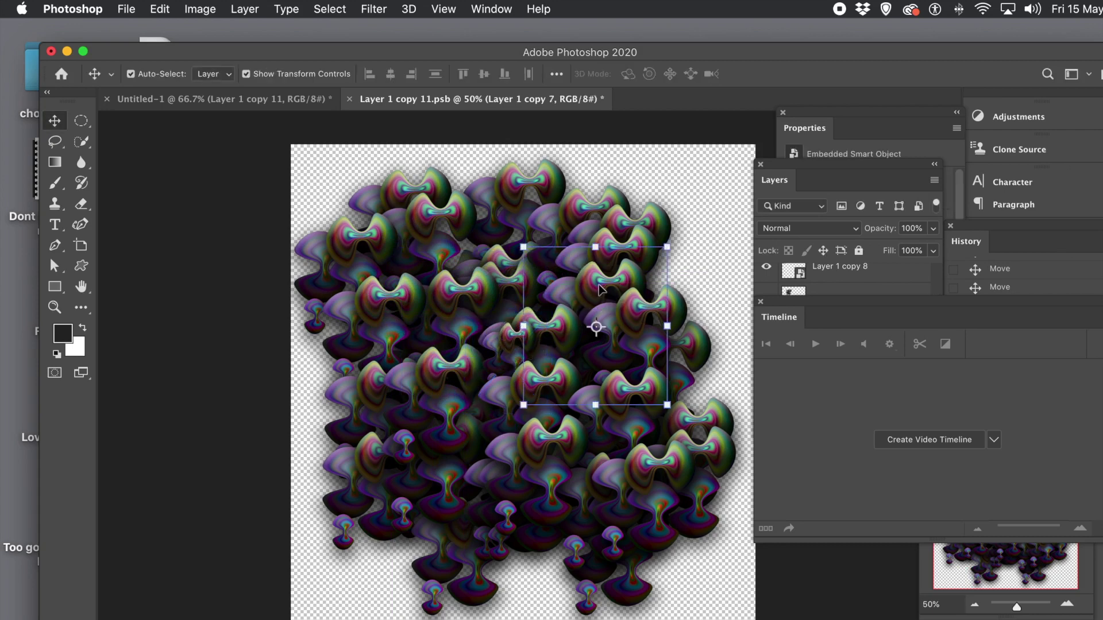
left_click_drag(702, 183, 459, 296)
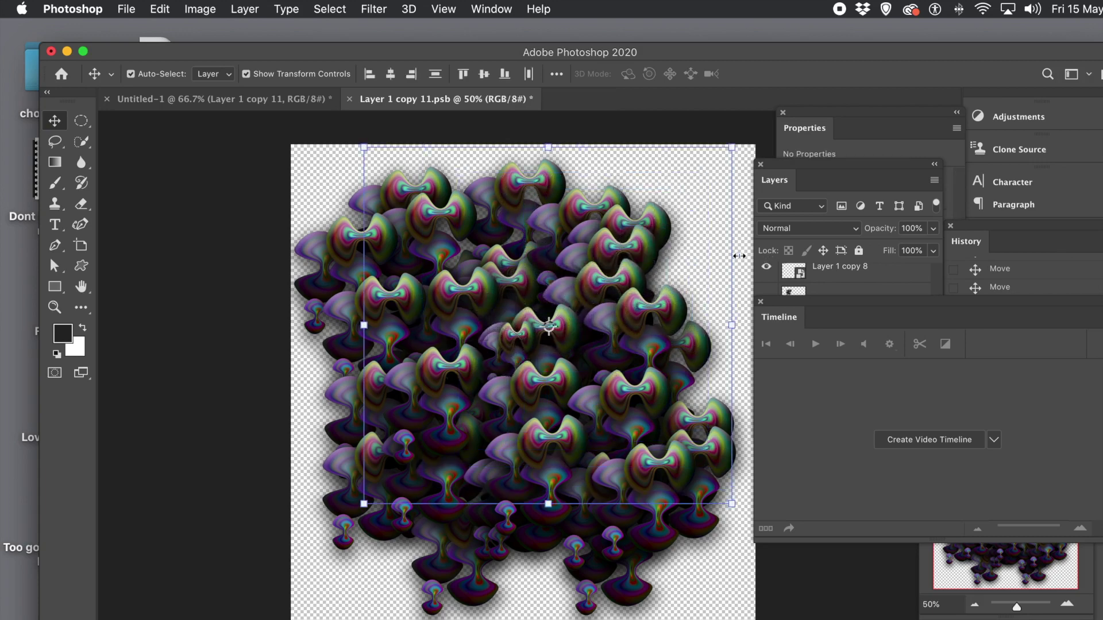
left_click(278, 178)
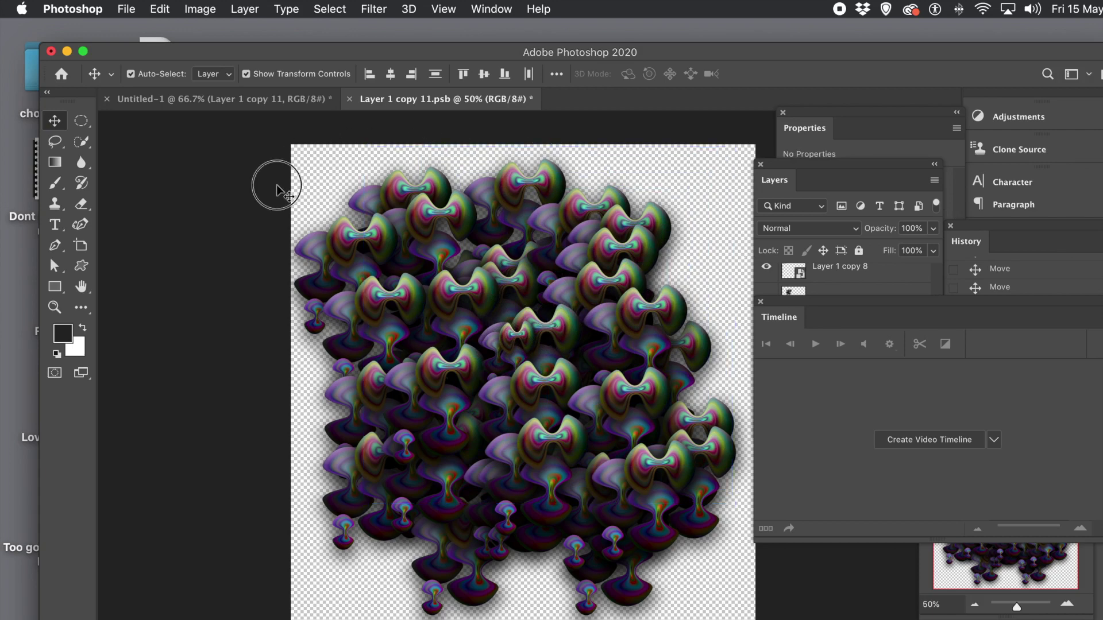
Select the group of copies in the pattern's upper-left area and convert them into a single smart object
left_click(389, 160)
left_click_drag(390, 160, 513, 244)
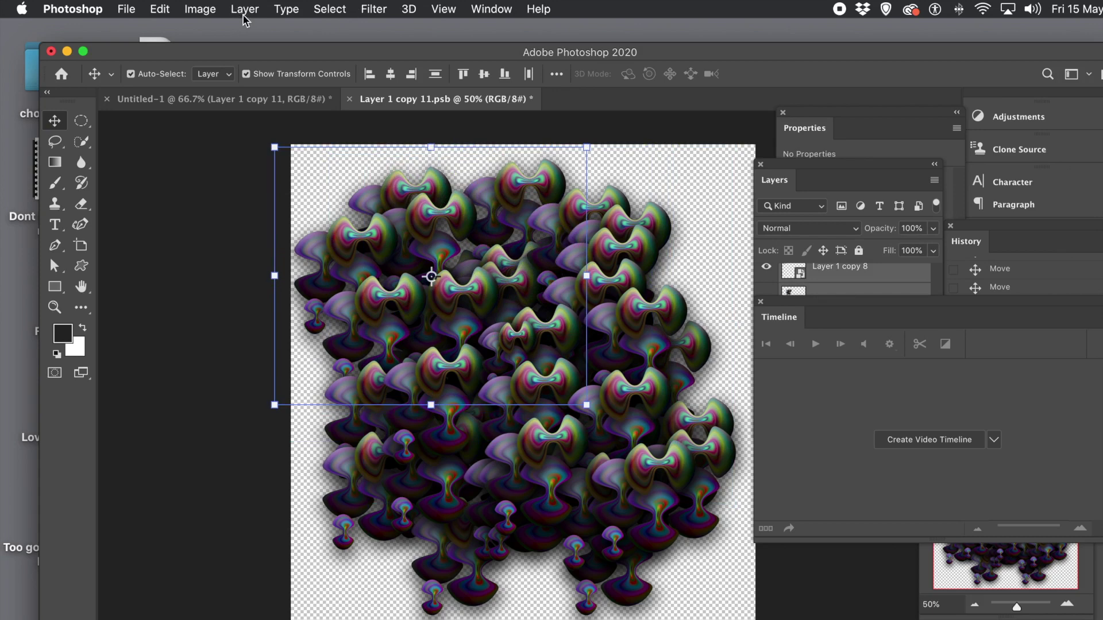
left_click(373, 9)
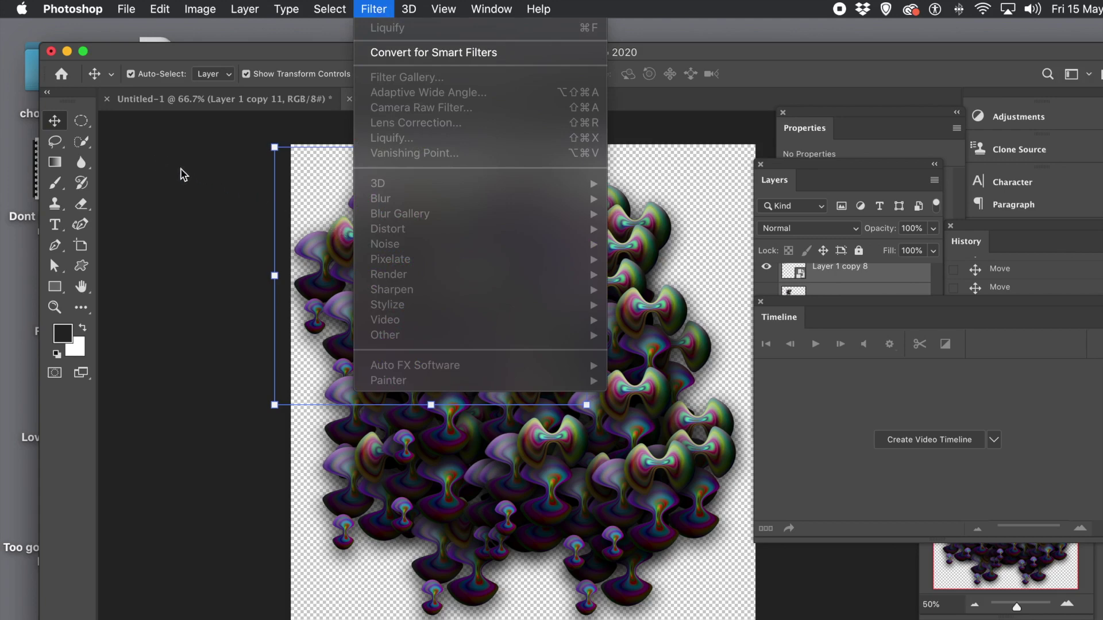
mouse_move(250, 10)
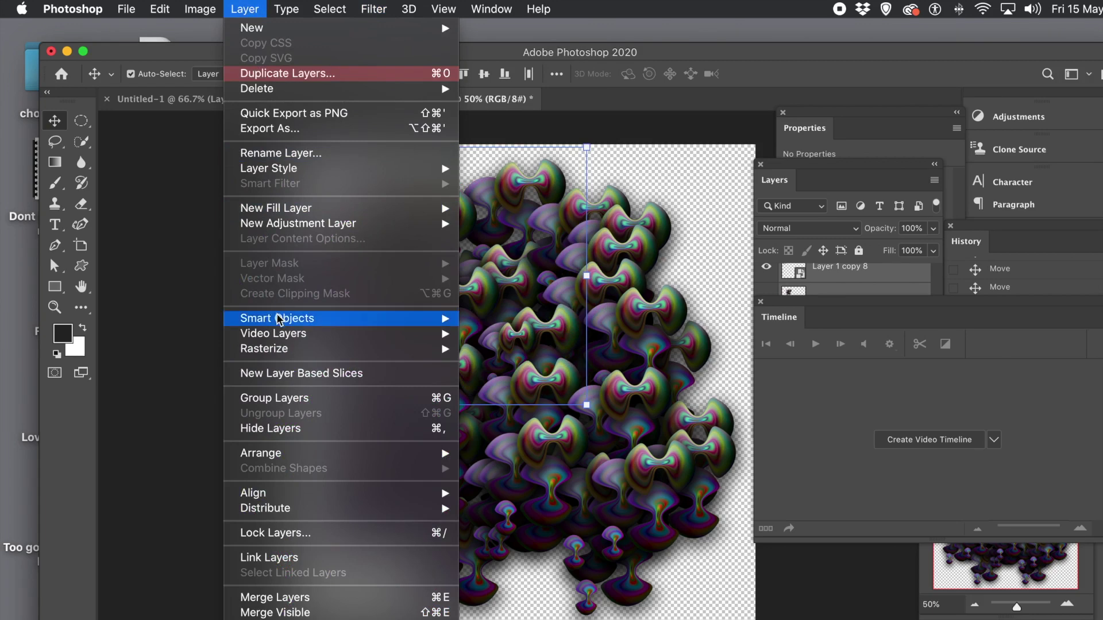
mouse_move(280, 321)
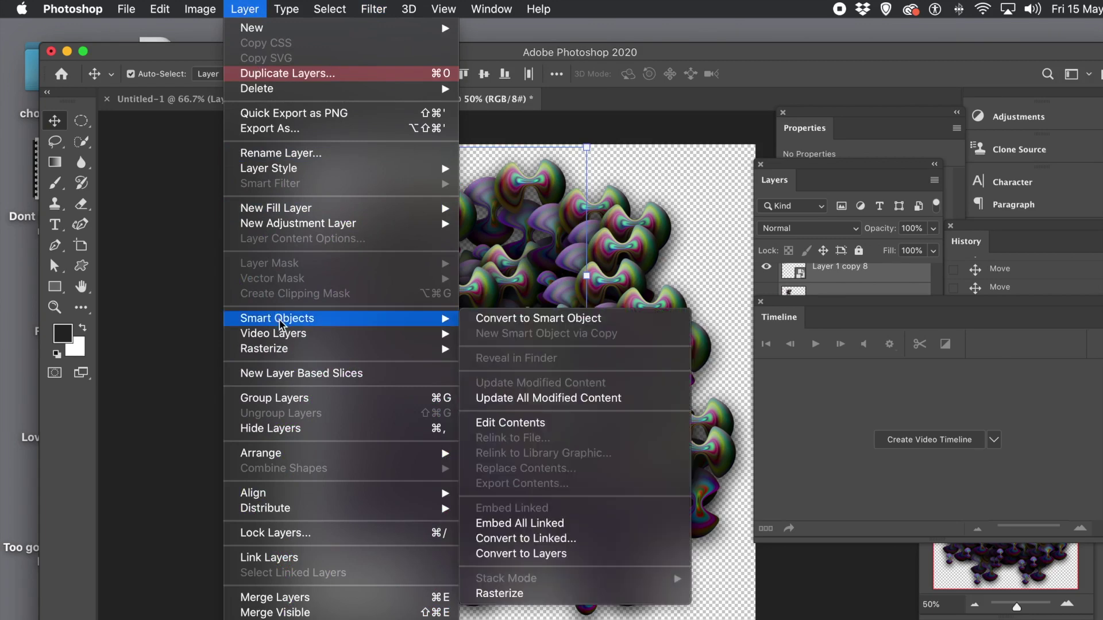
left_click(491, 318)
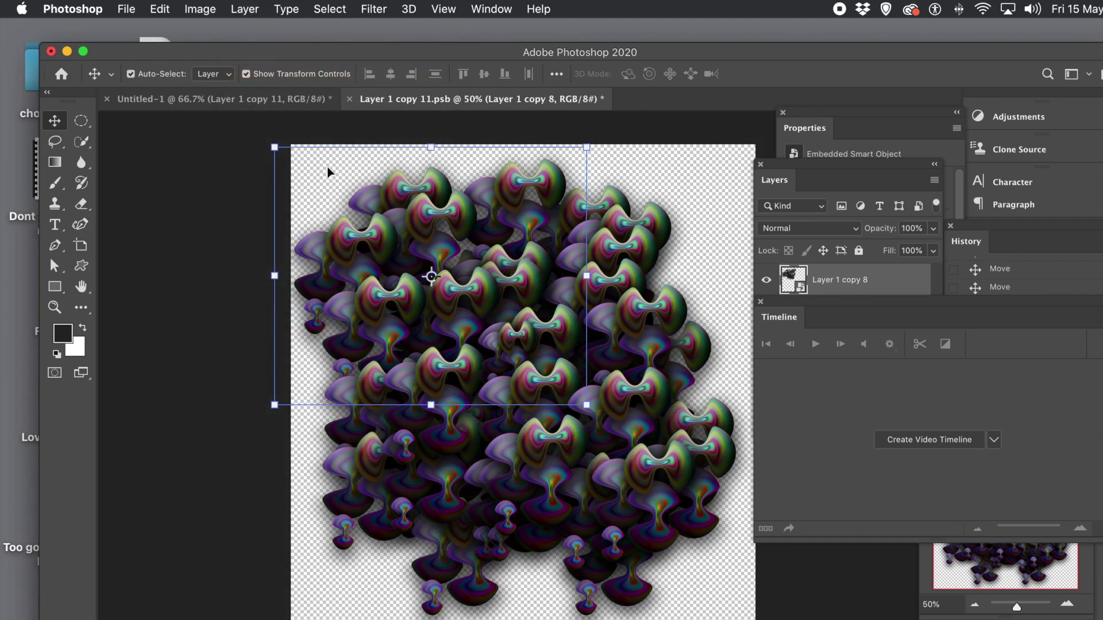
Apply a Gaussian Blur with a 9.7-pixel radius to the upper-left smart object and scale it down slightly from its outer corner
left_click(384, 10)
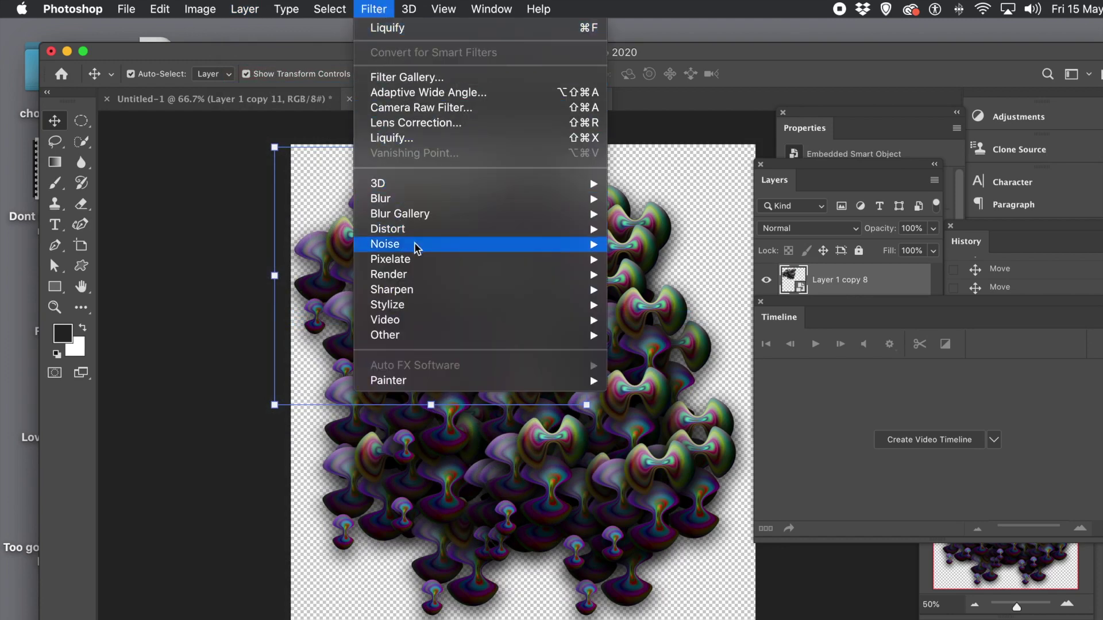
mouse_move(422, 205)
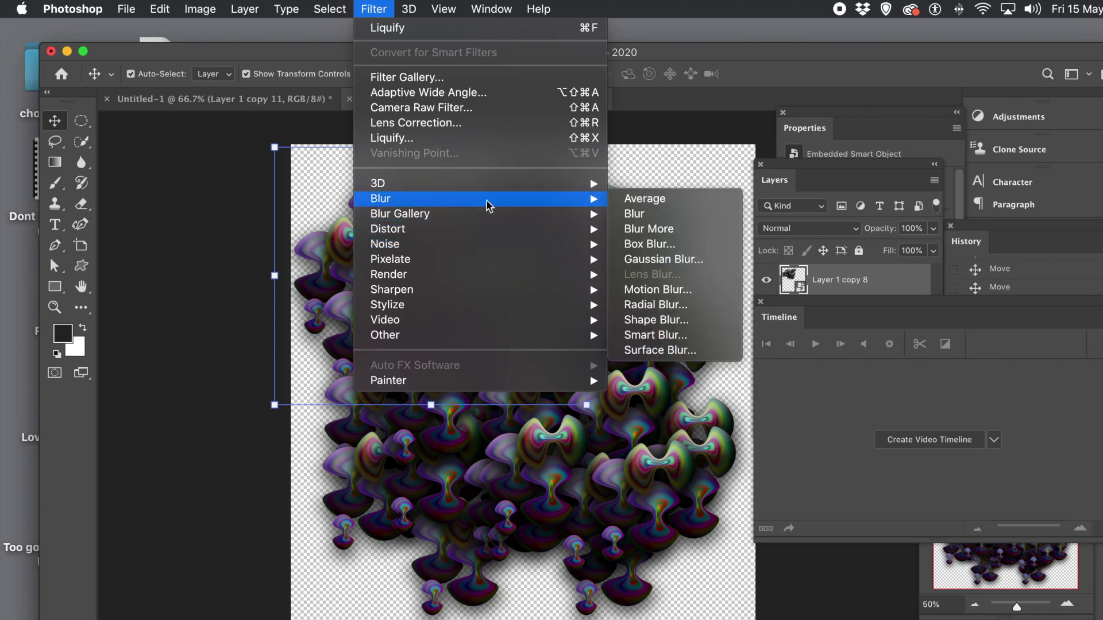
left_click(632, 261)
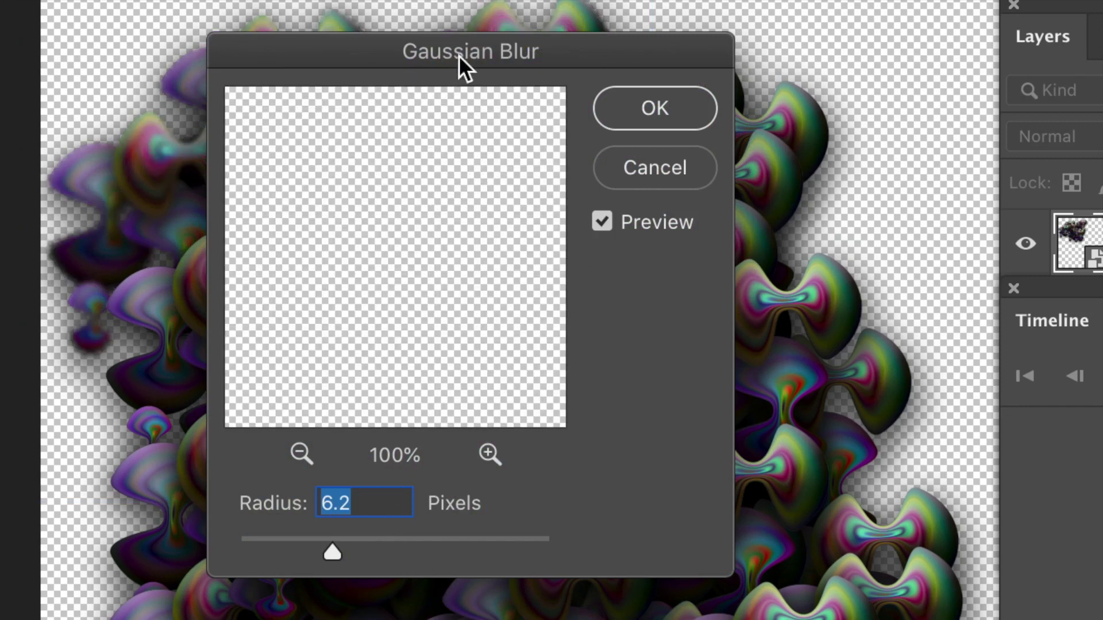
left_click_drag(460, 53, 550, 60)
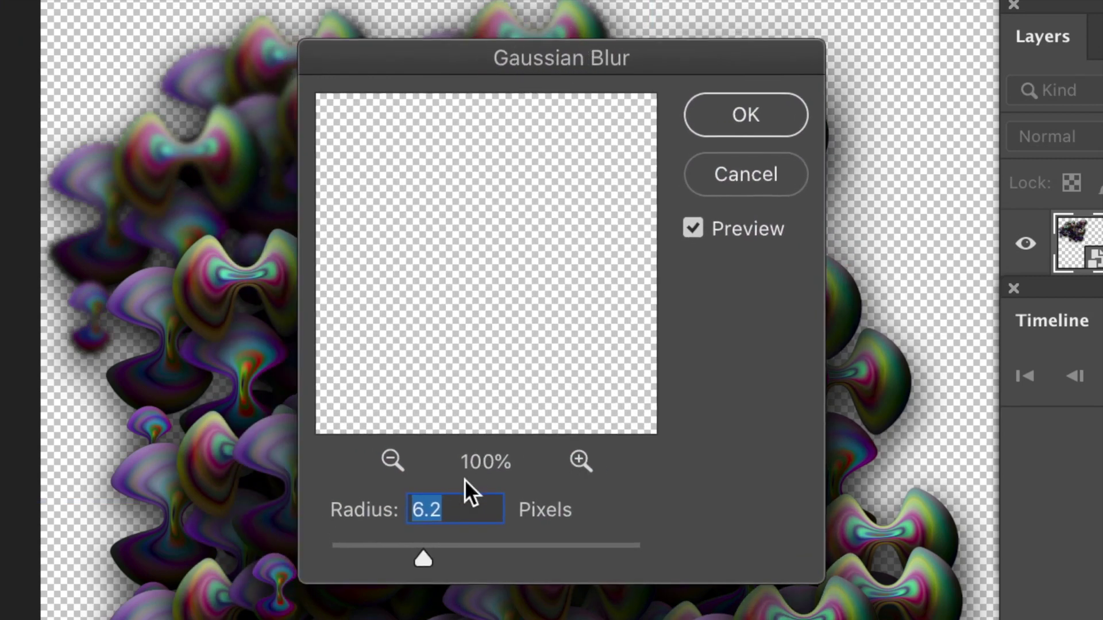
left_click_drag(446, 560, 453, 557)
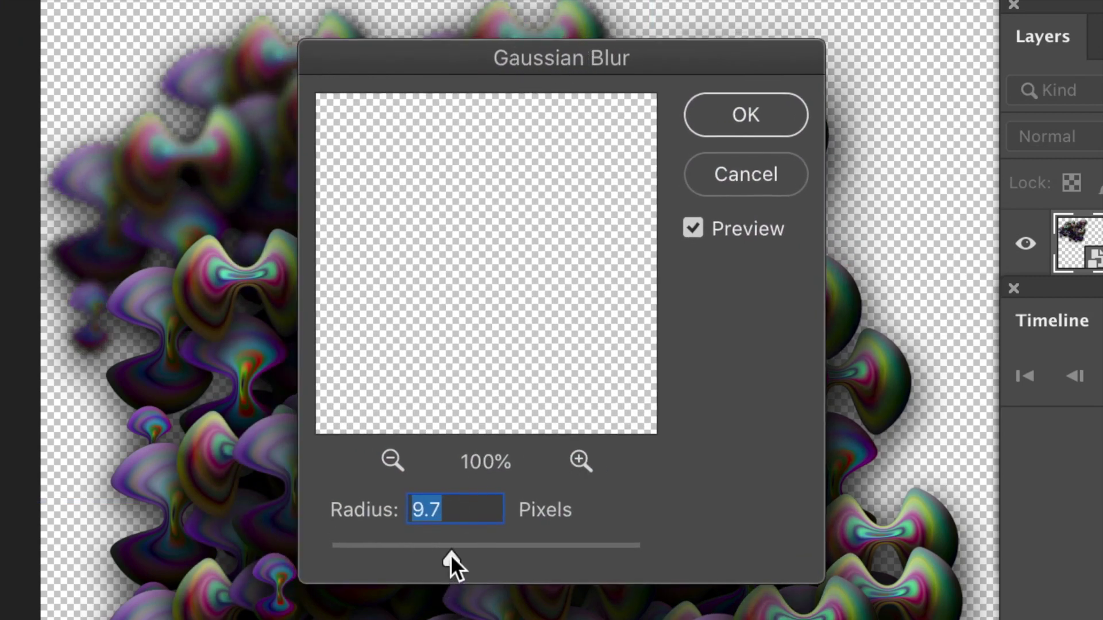
left_click(732, 105)
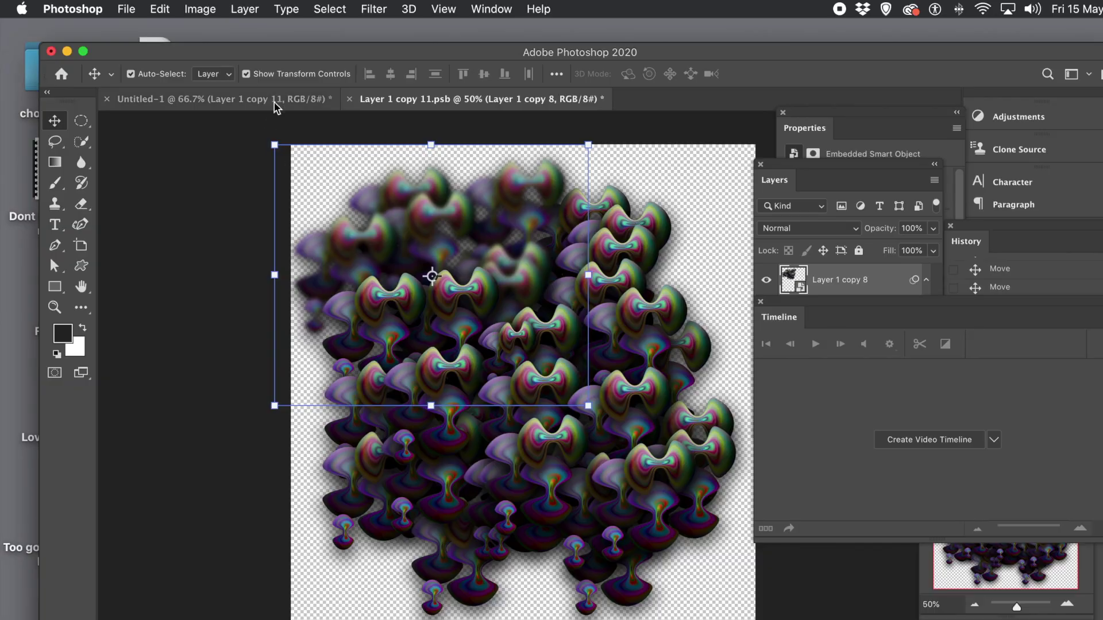
left_click_drag(274, 144, 327, 158)
key("Return")
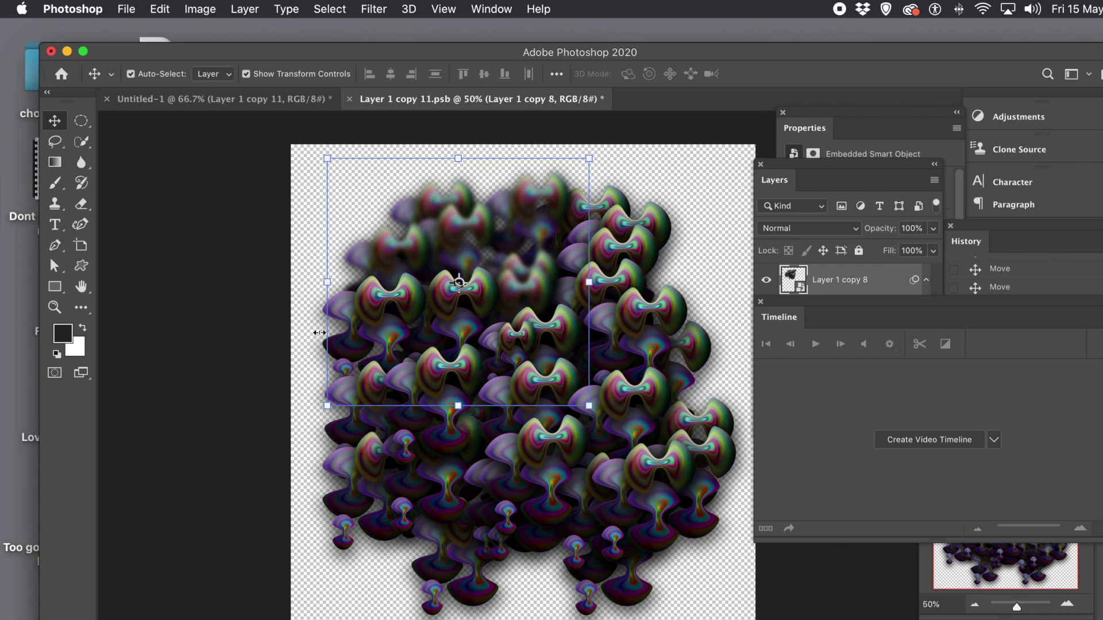
Recolour the blurred smart object with Hue/Saturation, shifting the hue to +109 and raising the saturation
left_click(191, 9)
mouse_move(218, 56)
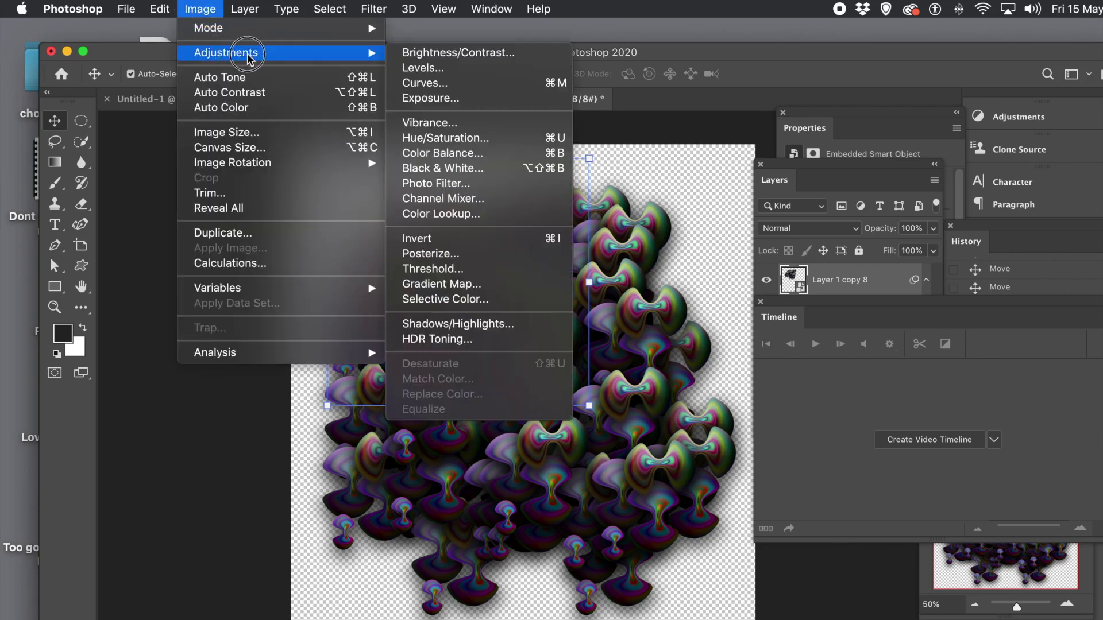
left_click(423, 140)
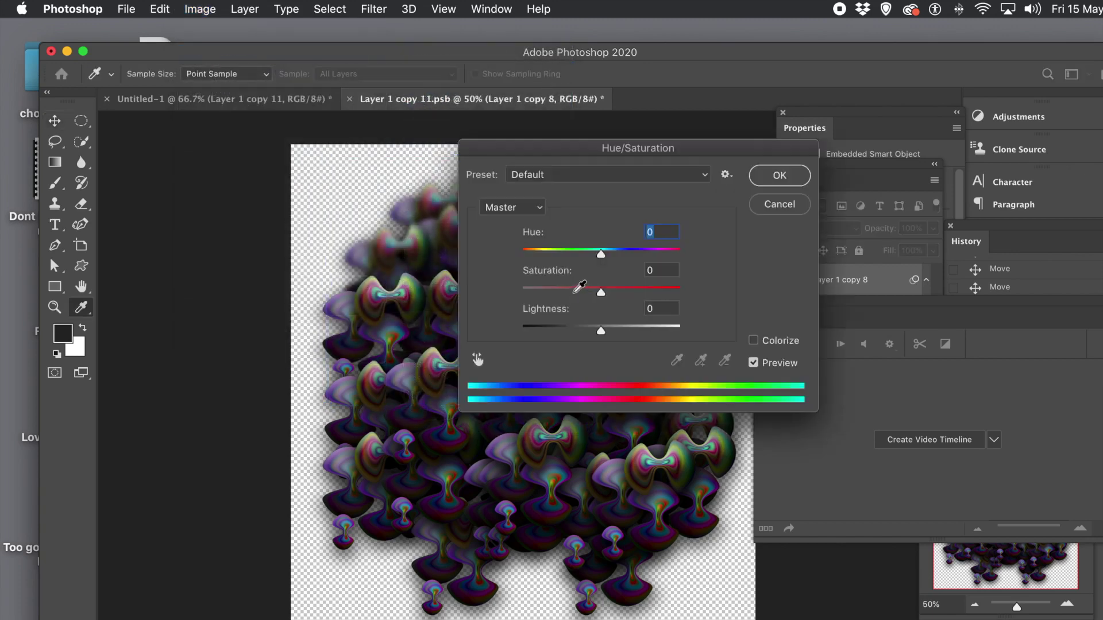
left_click_drag(645, 253, 658, 257)
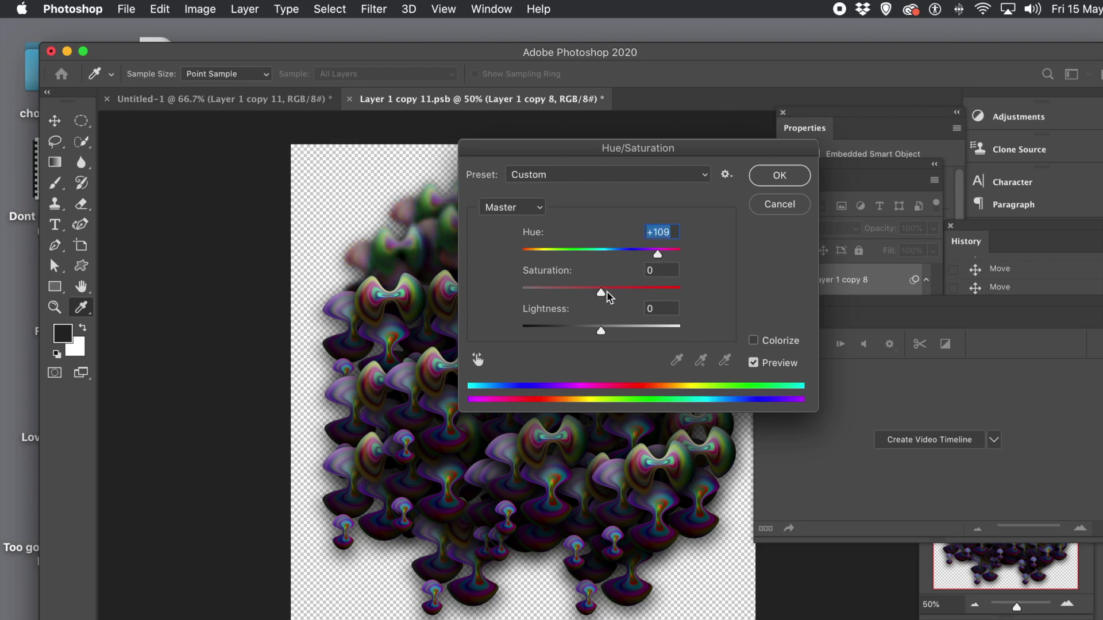
left_click_drag(606, 293, 633, 294)
left_click(765, 183)
key("v")
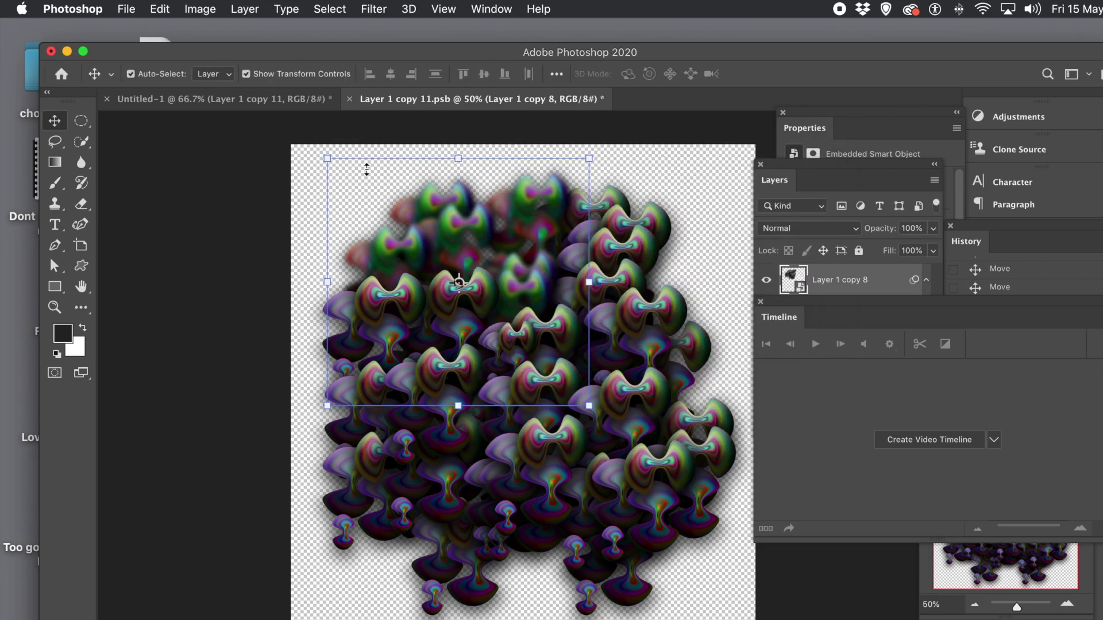
Deselect the artwork, then close the nested Layer 1 copy 11.psb document and save its changes
left_click(253, 295)
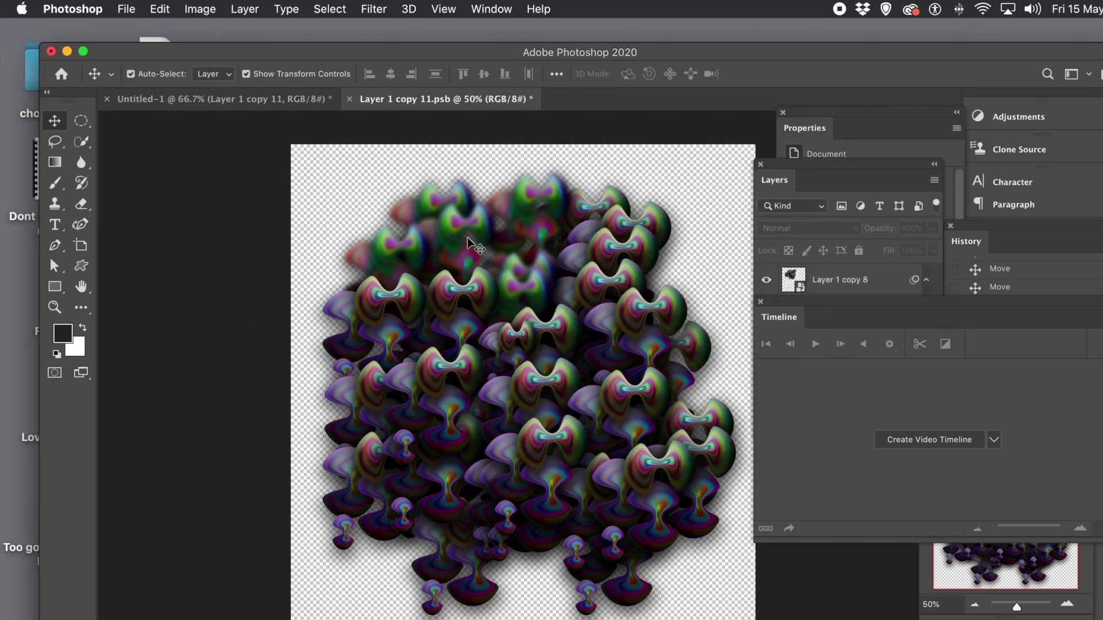
left_click(349, 99)
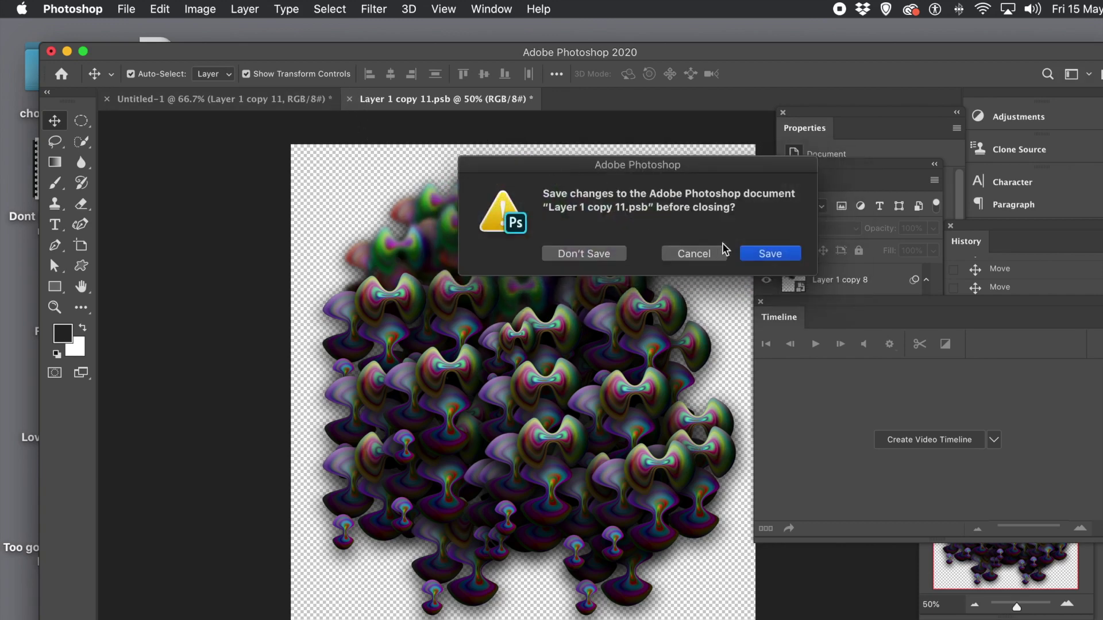
left_click(750, 253)
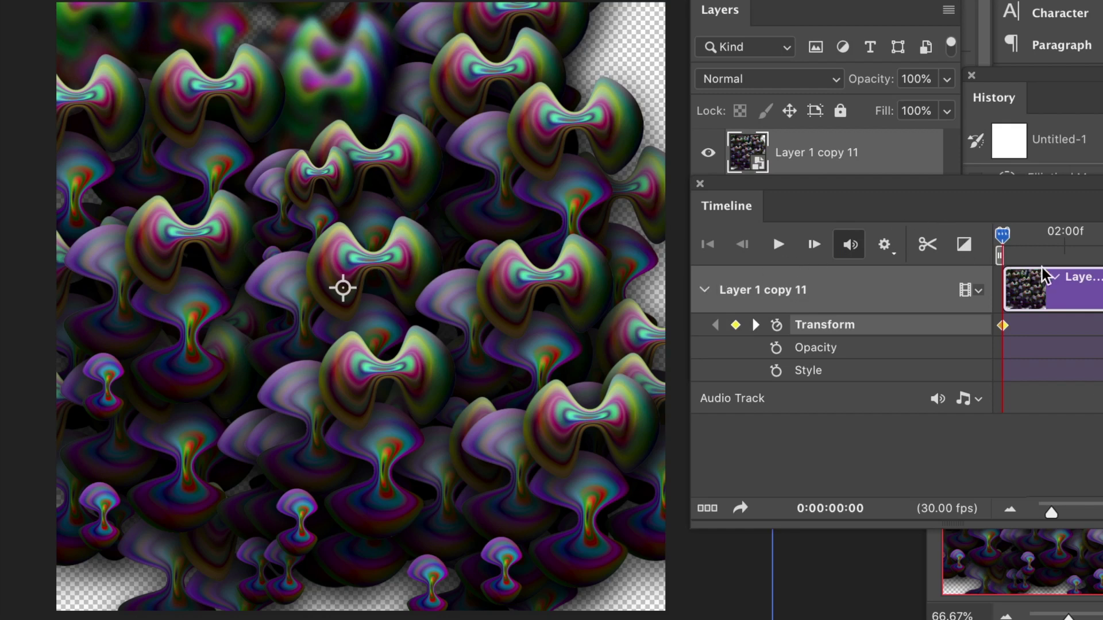
Preview the updated animation by scrubbing through the timeline, stopping the playhead at 0:00:02:21
left_click_drag(793, 193, 624, 233)
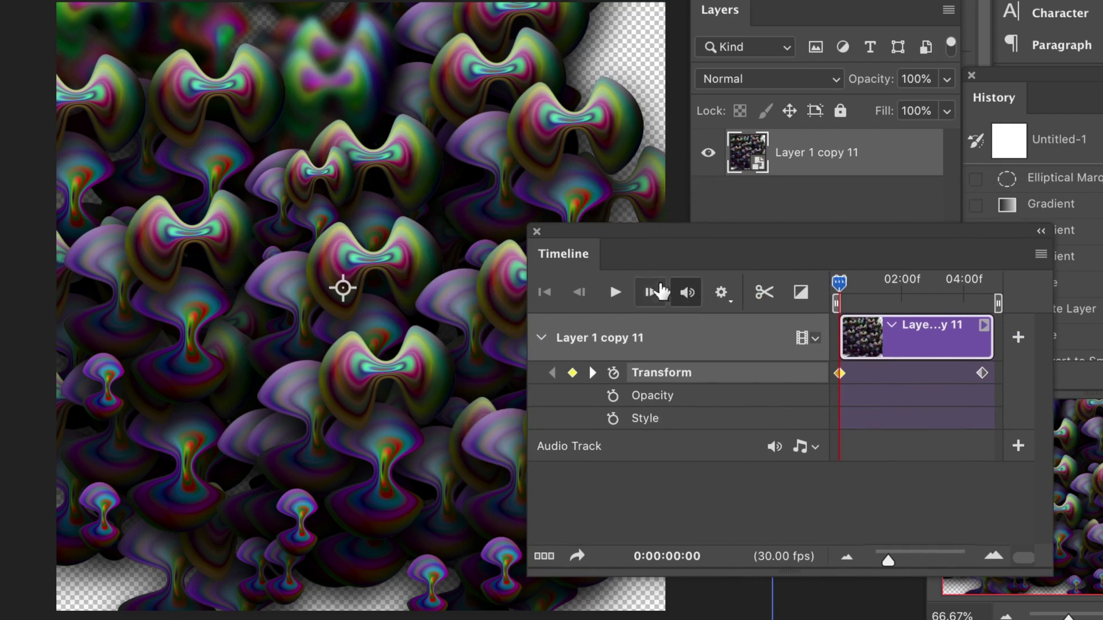
left_click_drag(839, 282, 1019, 304)
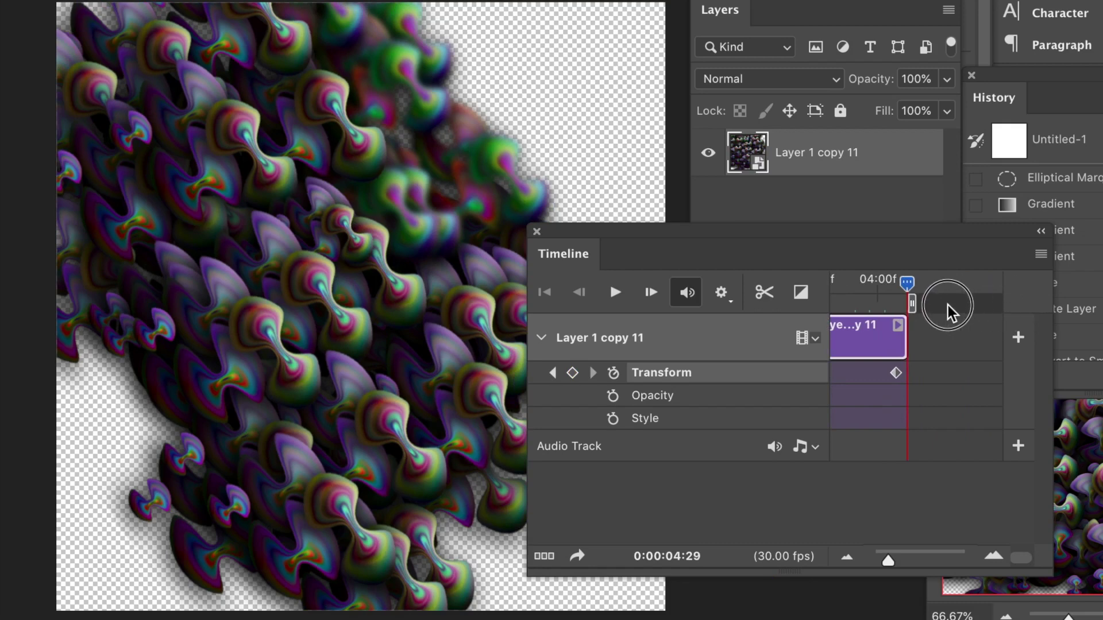
left_click_drag(922, 310, 726, 308)
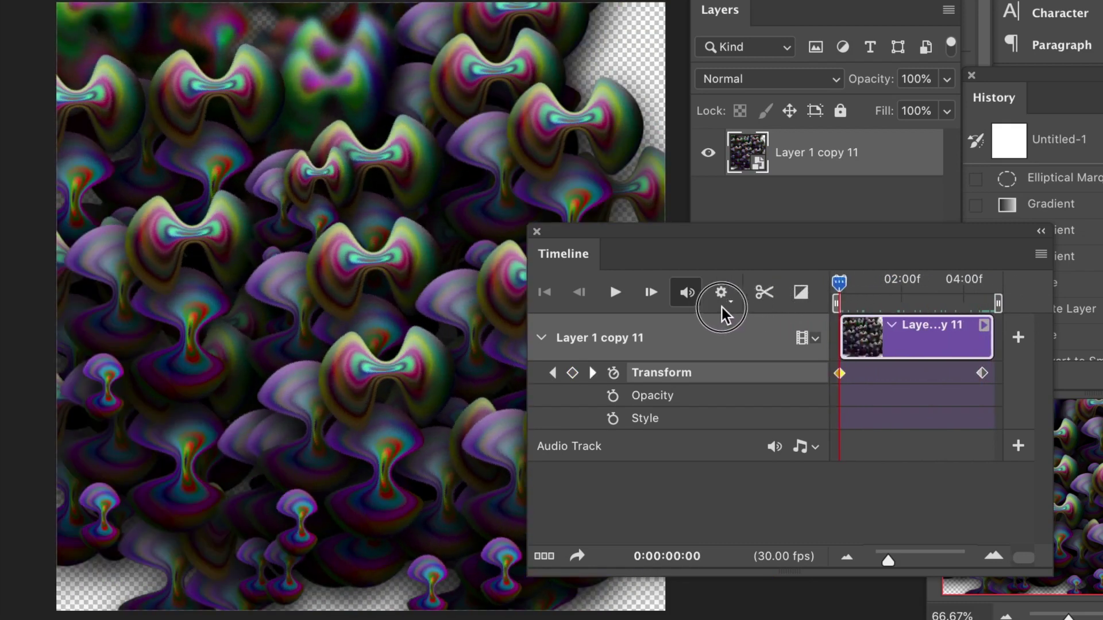
left_click_drag(834, 315, 926, 323)
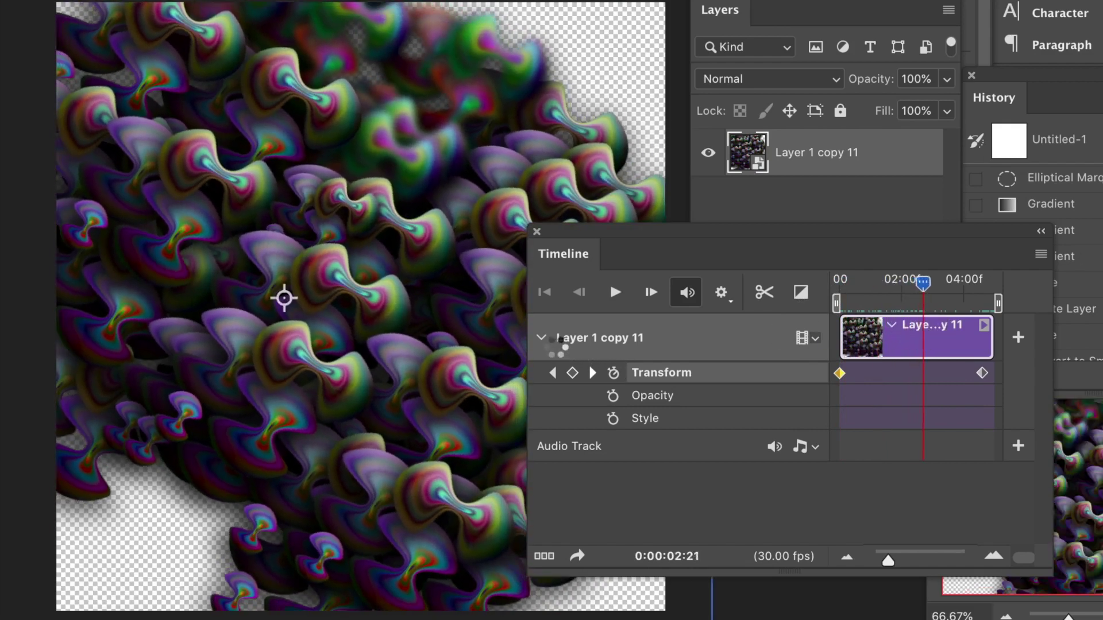
Duplicate the Layer 1 copy 11 pattern, move the duplicate down and left, and place another copy toward the canvas's upper right
left_click(541, 338)
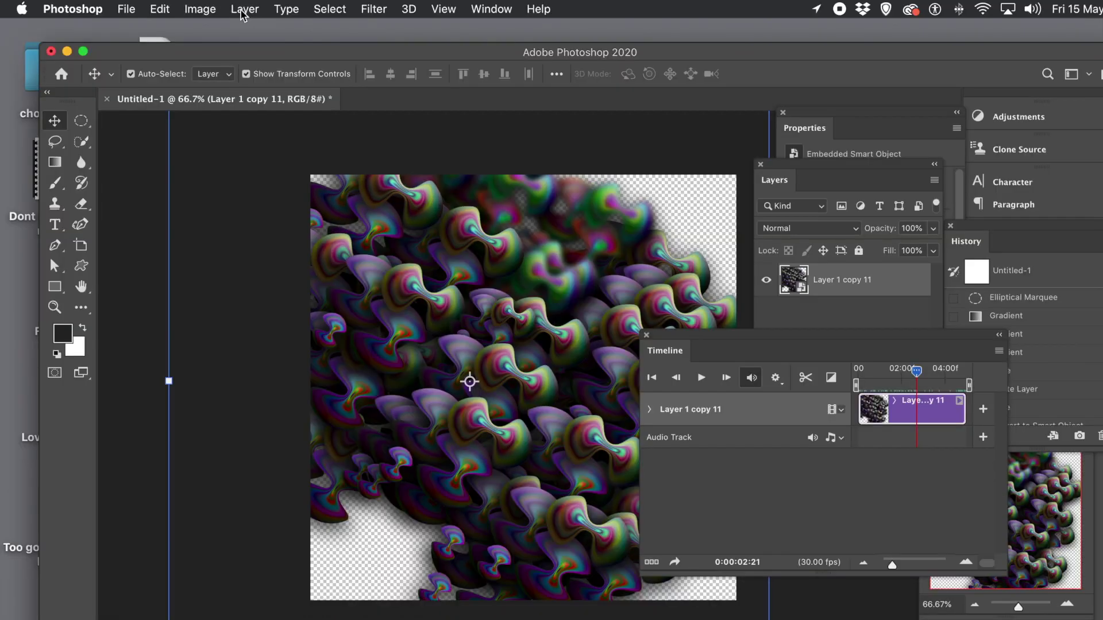
left_click(244, 9)
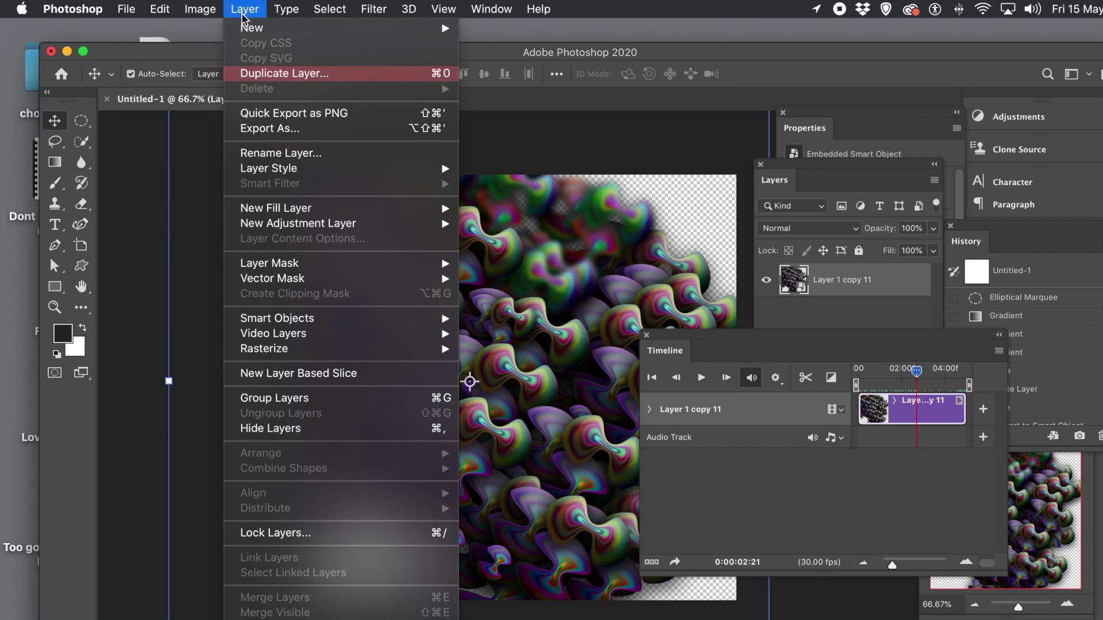
left_click(262, 74)
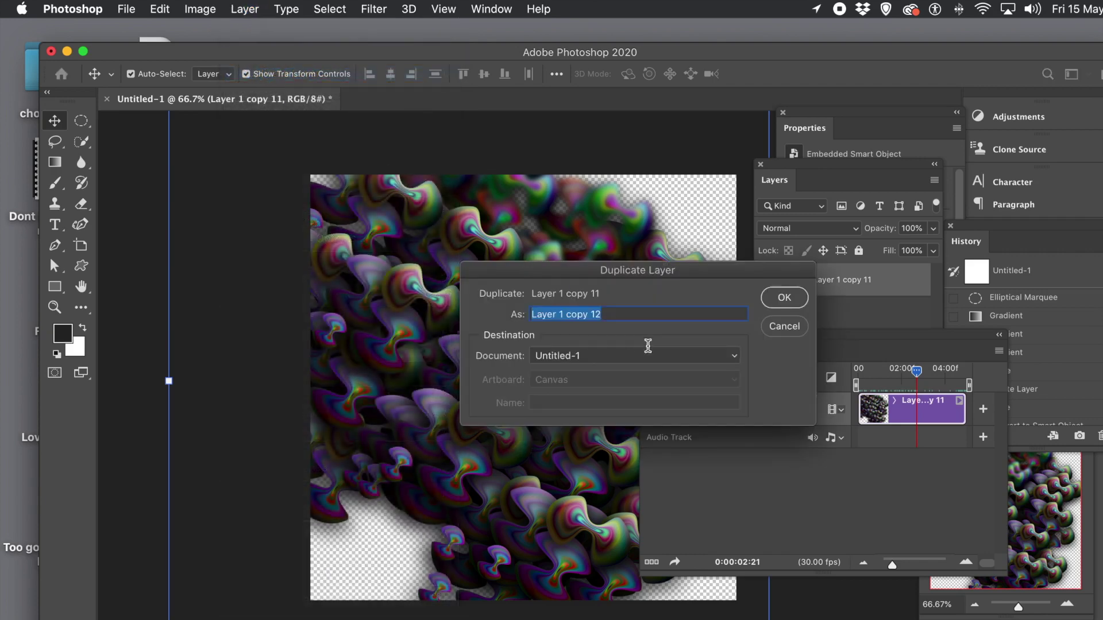
left_click(780, 302)
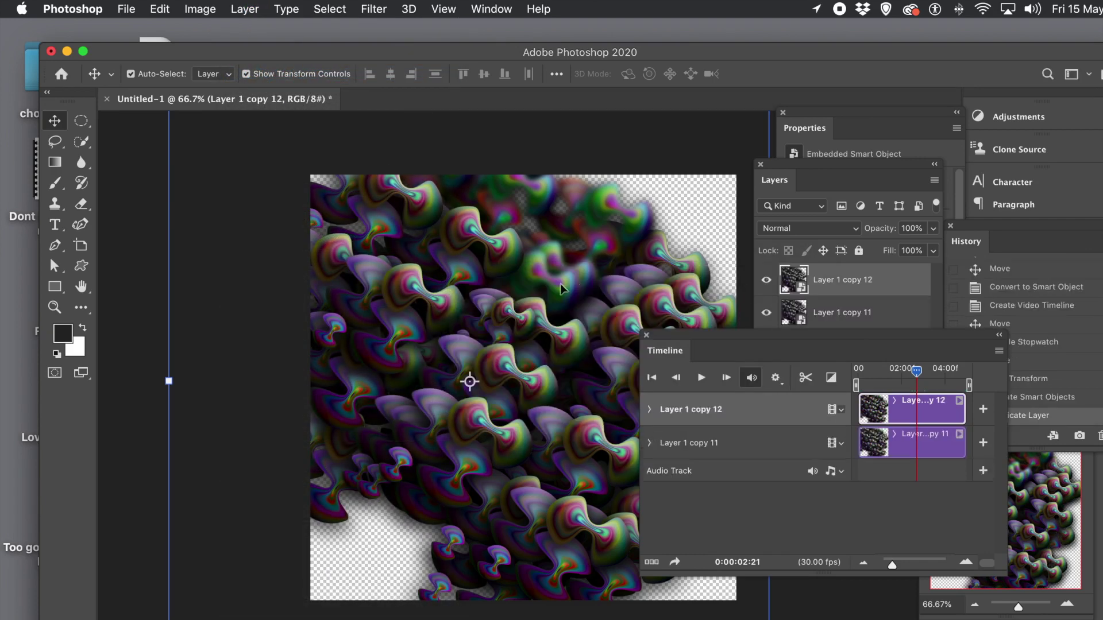
left_click_drag(544, 303, 464, 510)
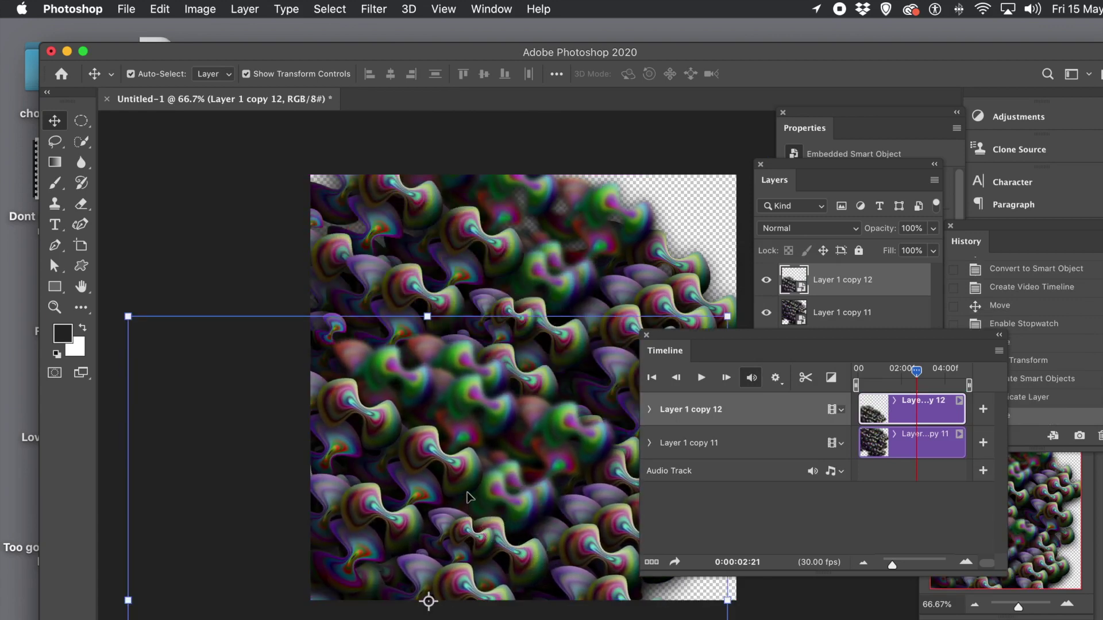
left_click_drag(475, 412, 641, 173)
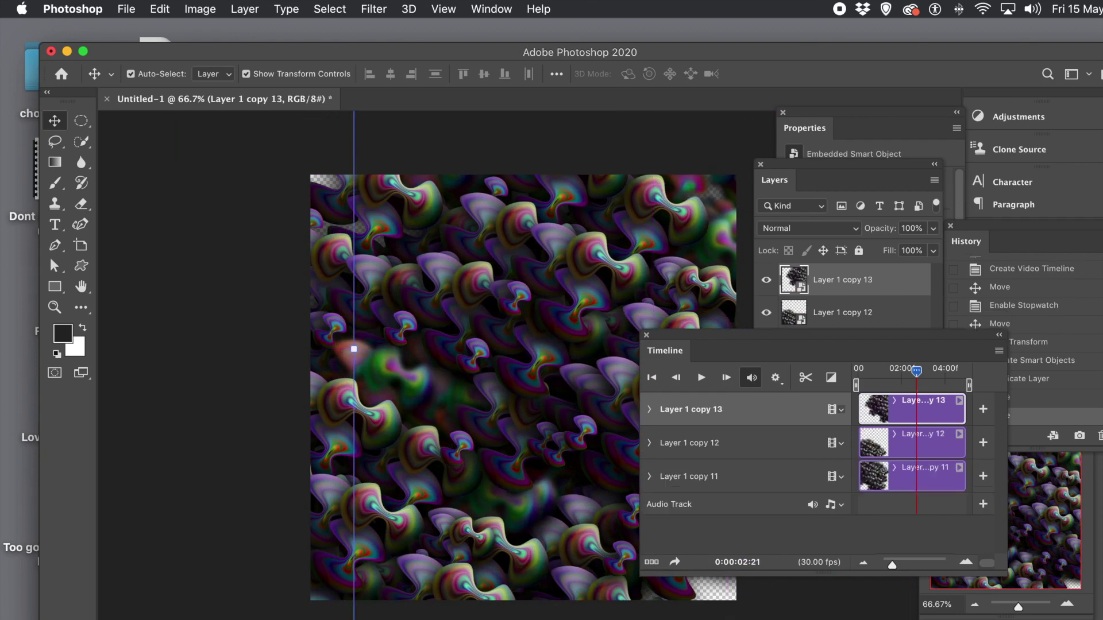
Scale Layer 1 copy 13 to about 60% width and 52% height in the upper-right area, and place a duplicate of it lower down
key("ctrl+t")
left_click_drag(405, 546, 339, 401)
left_click_drag(285, 333, 577, 345)
left_click_drag(675, 280, 524, 179)
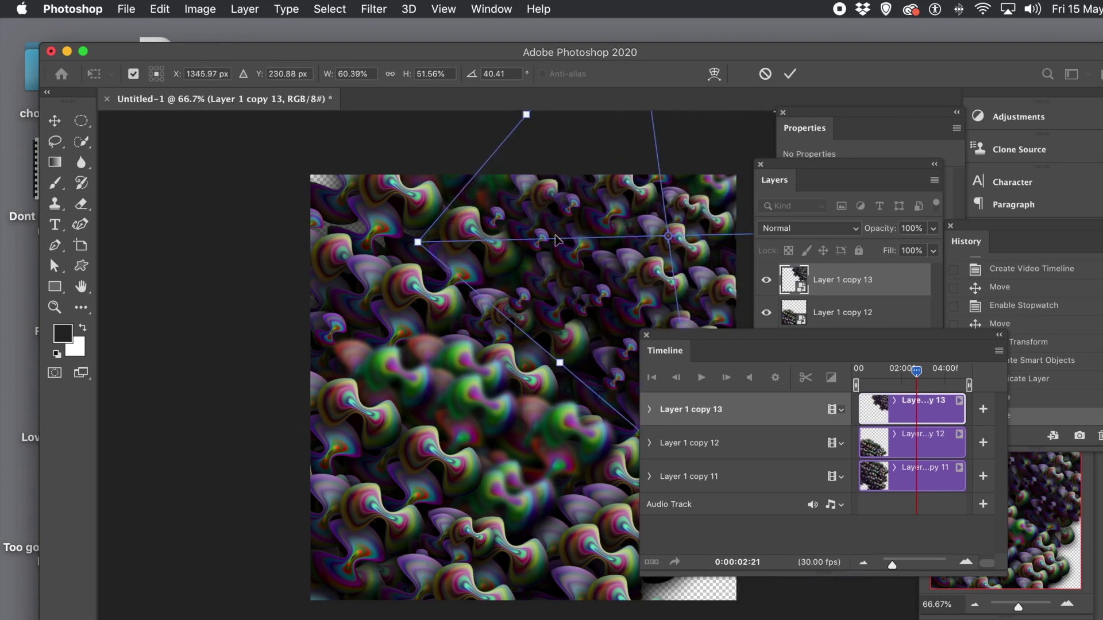
left_click(792, 75)
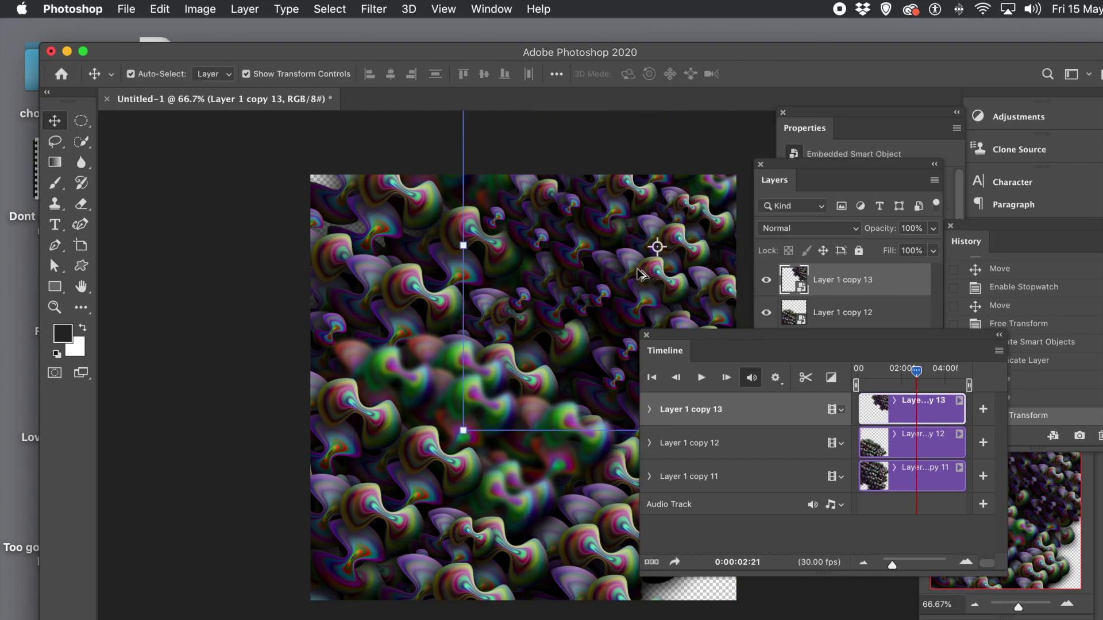
left_click_drag(673, 253, 611, 528)
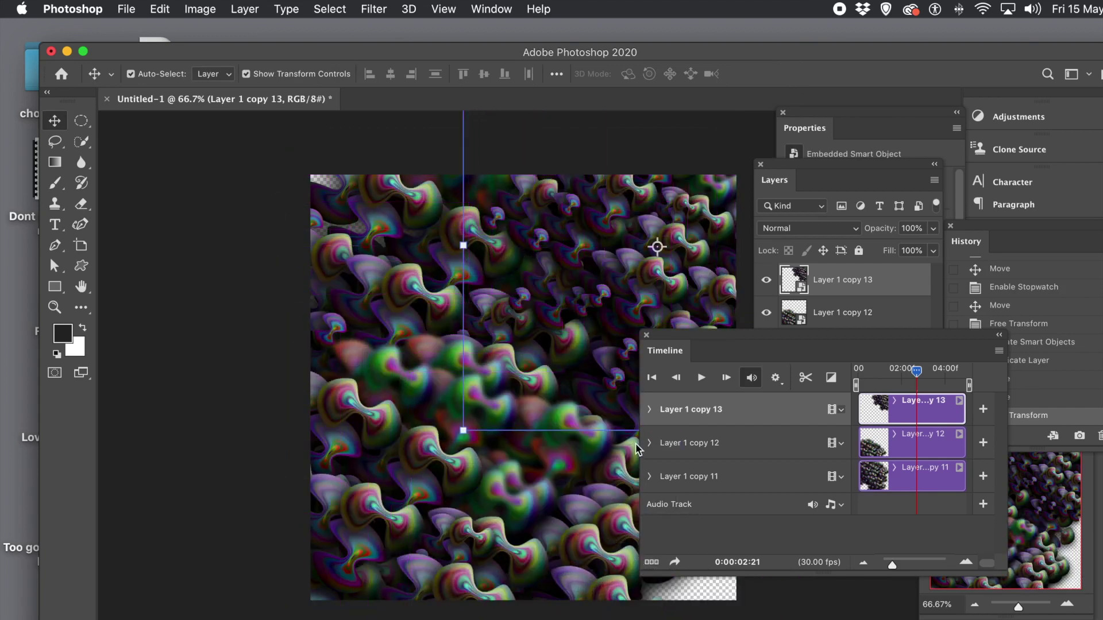
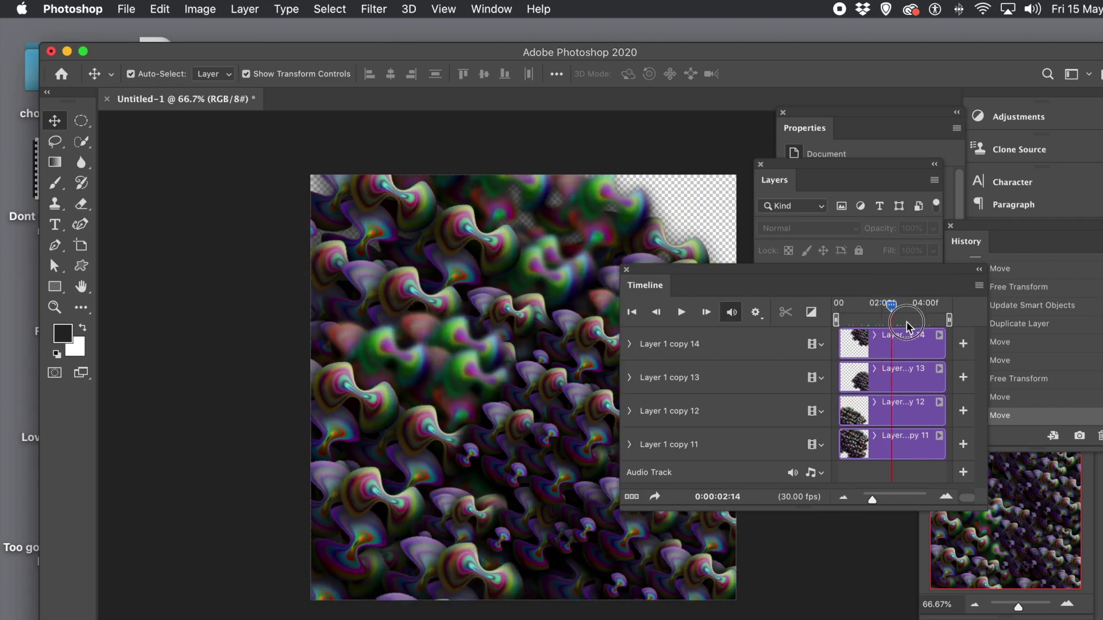
At 0:00:02:06, keyframe Layer 1 copy 13 scaled to about 53% width and 40% height in the canvas's upper-right corner
left_click_drag(895, 326, 882, 326)
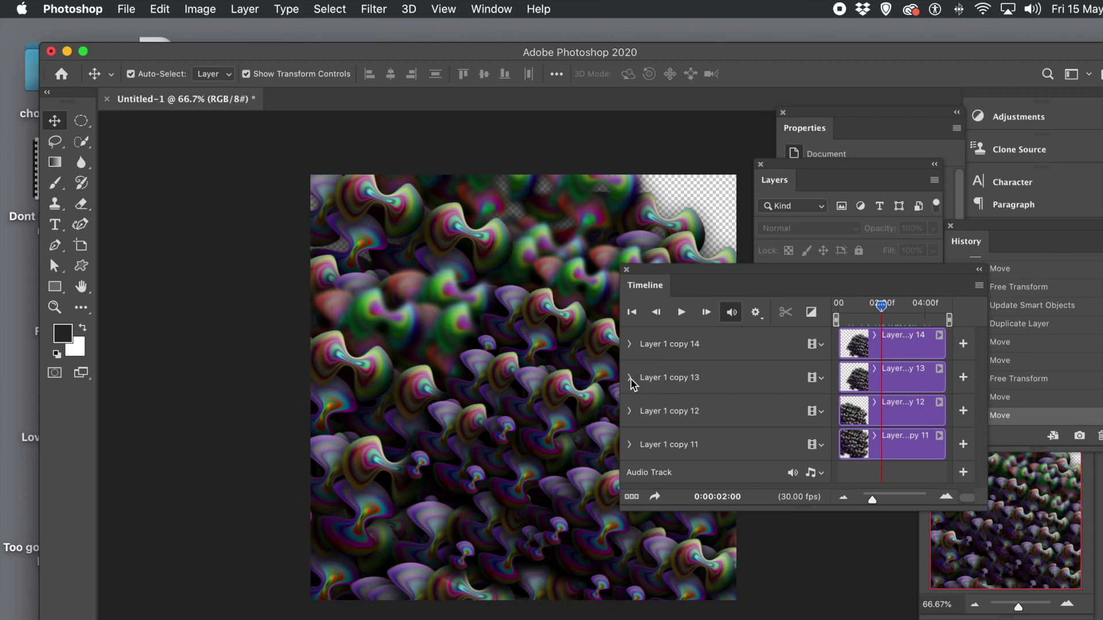
left_click(629, 378)
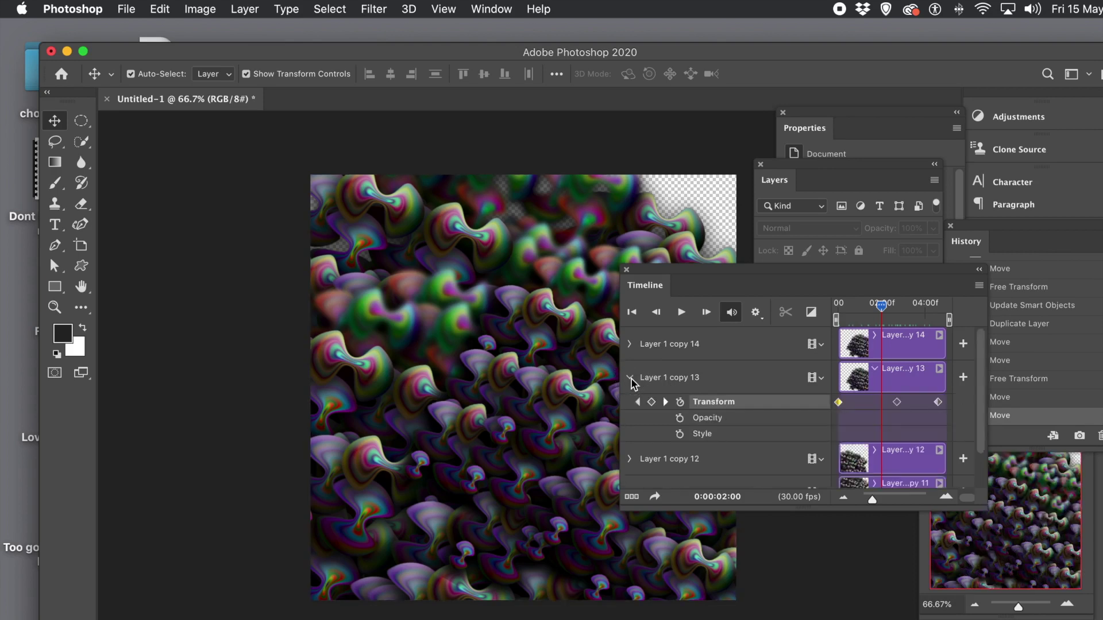
left_click(724, 404)
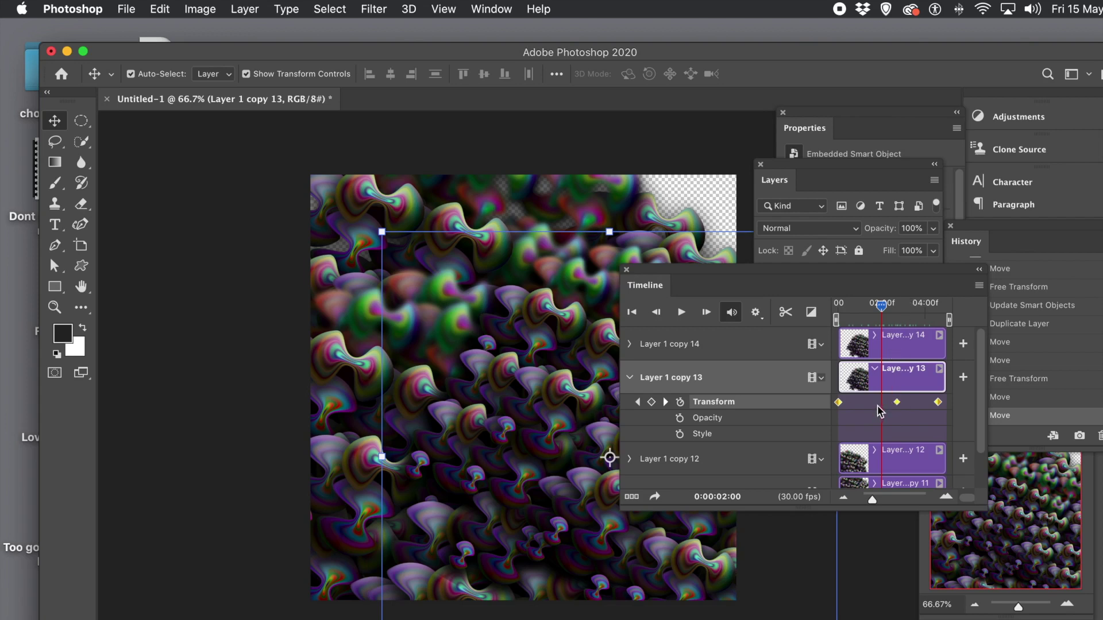
mouse_move(884, 310)
left_mouse_down()
mouse_move(867, 310)
mouse_move(888, 310)
left_mouse_up()
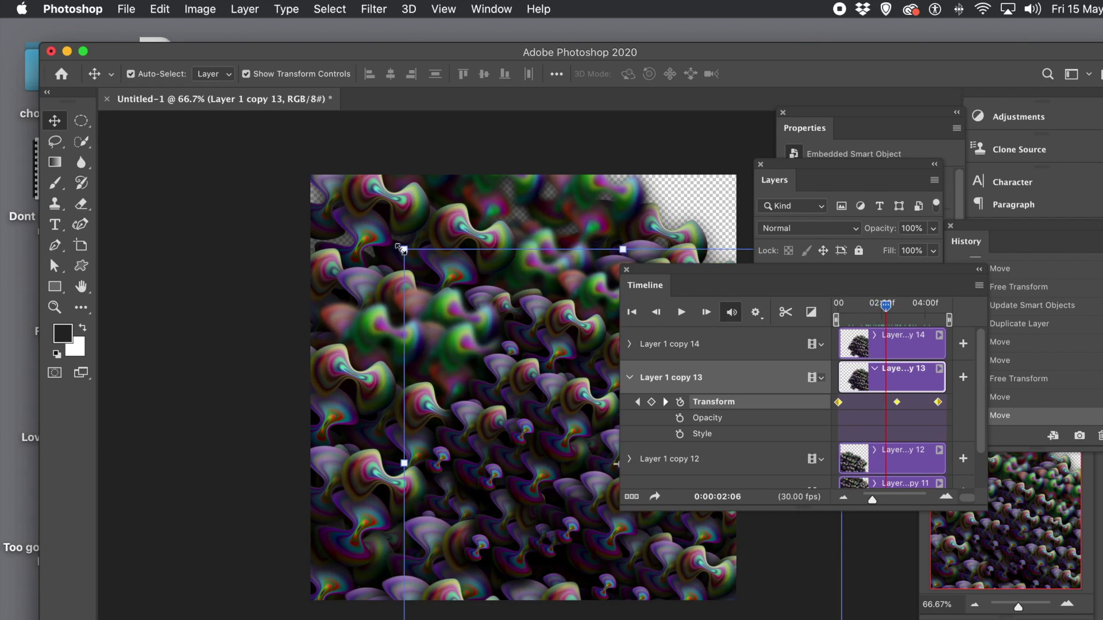
left_click_drag(401, 248, 482, 302)
left_click_drag(575, 174, 576, 331)
left_click_drag(533, 473, 631, 167)
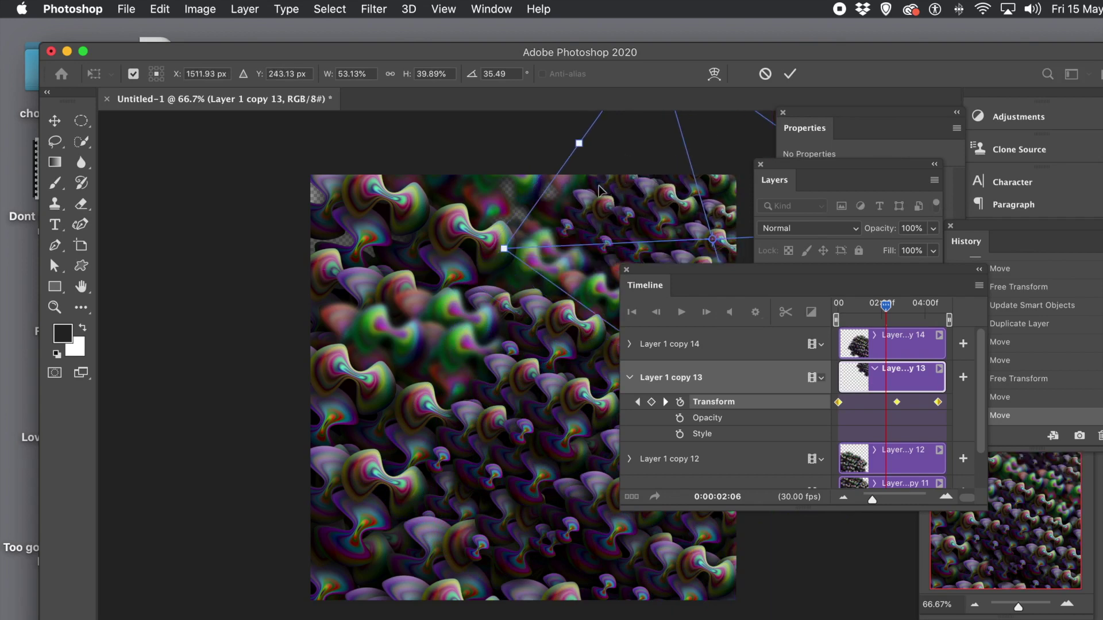
key("Return")
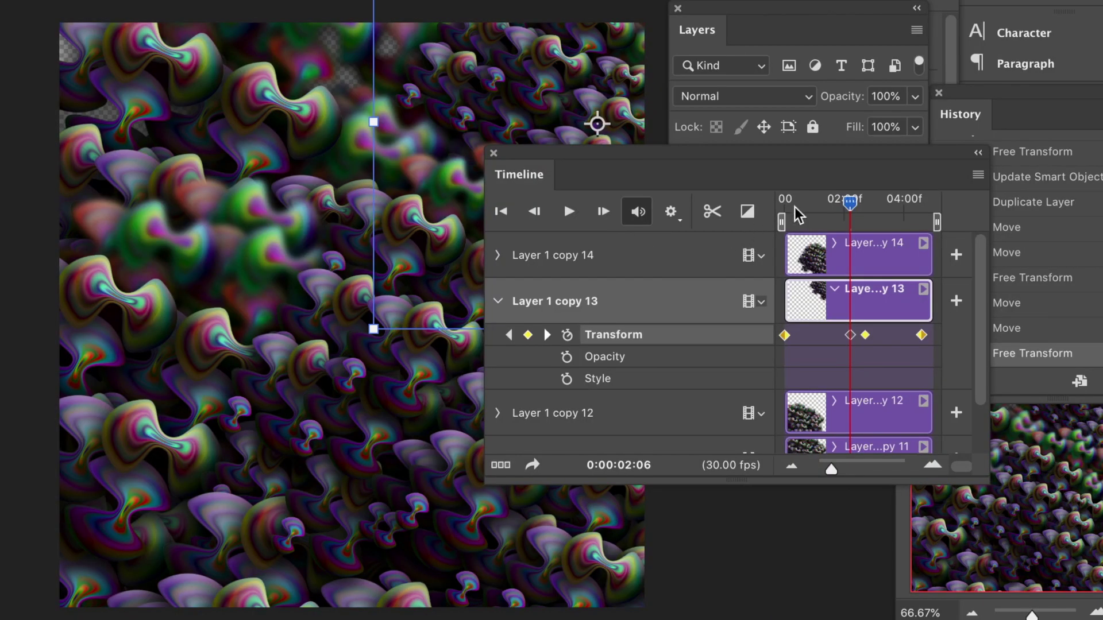
Scrub the animation back to 0:00:00:02 and look over the available export options
left_click_drag(850, 203, 787, 238)
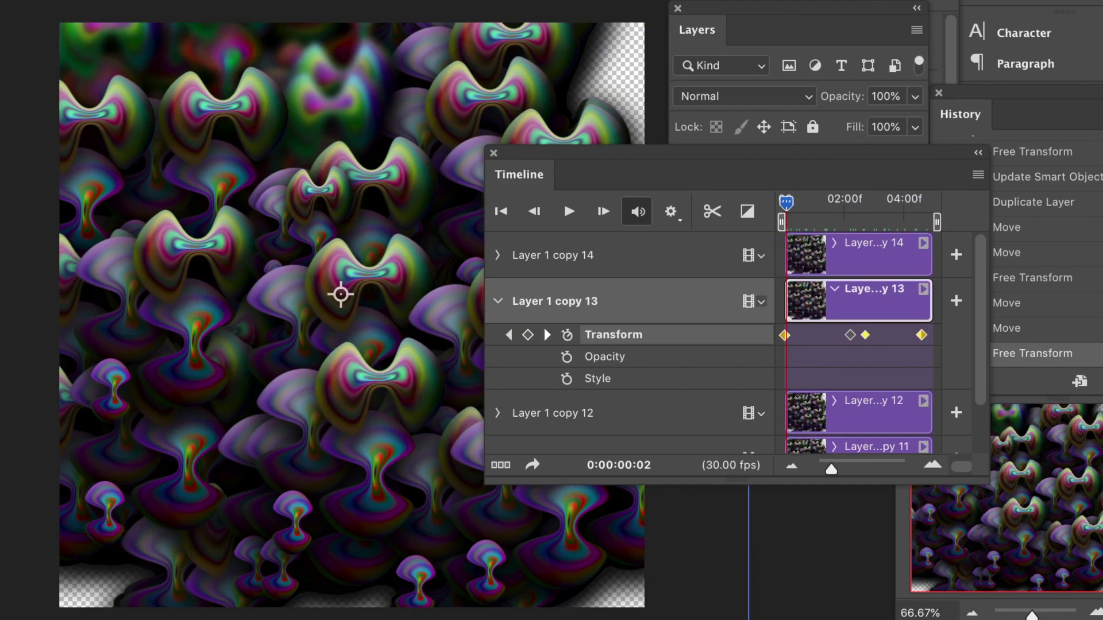
left_click(158, 12)
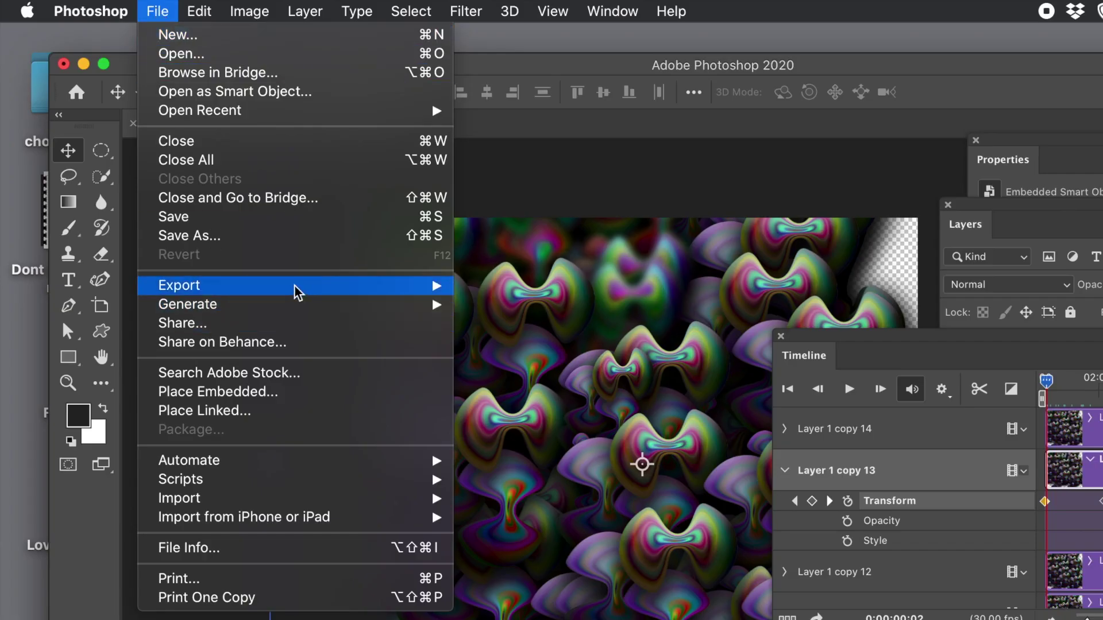
mouse_move(297, 291)
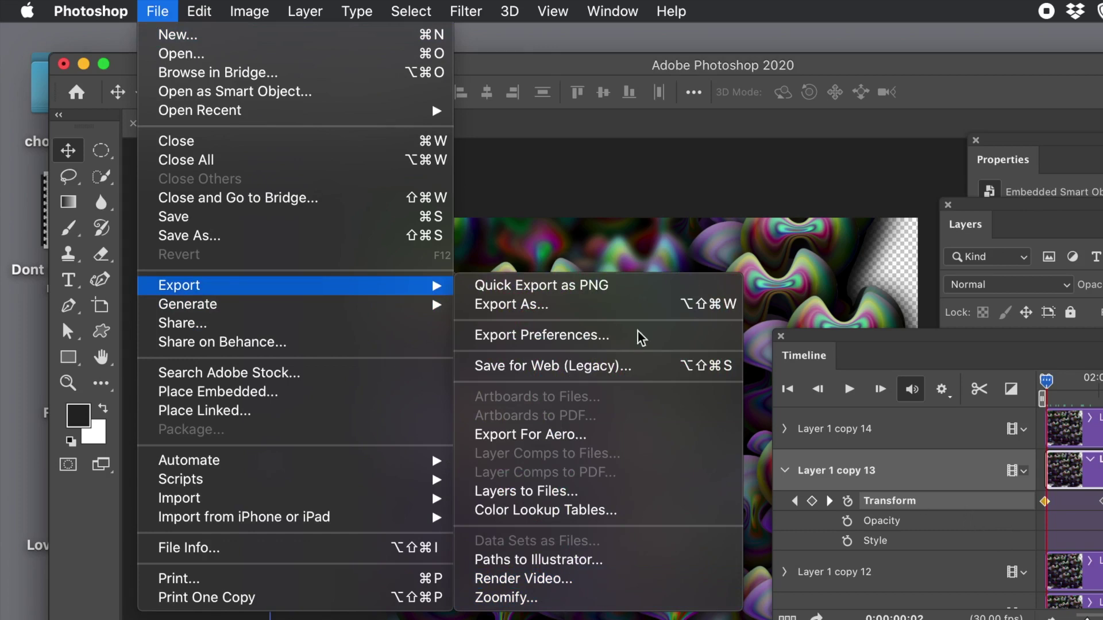
left_click(644, 159)
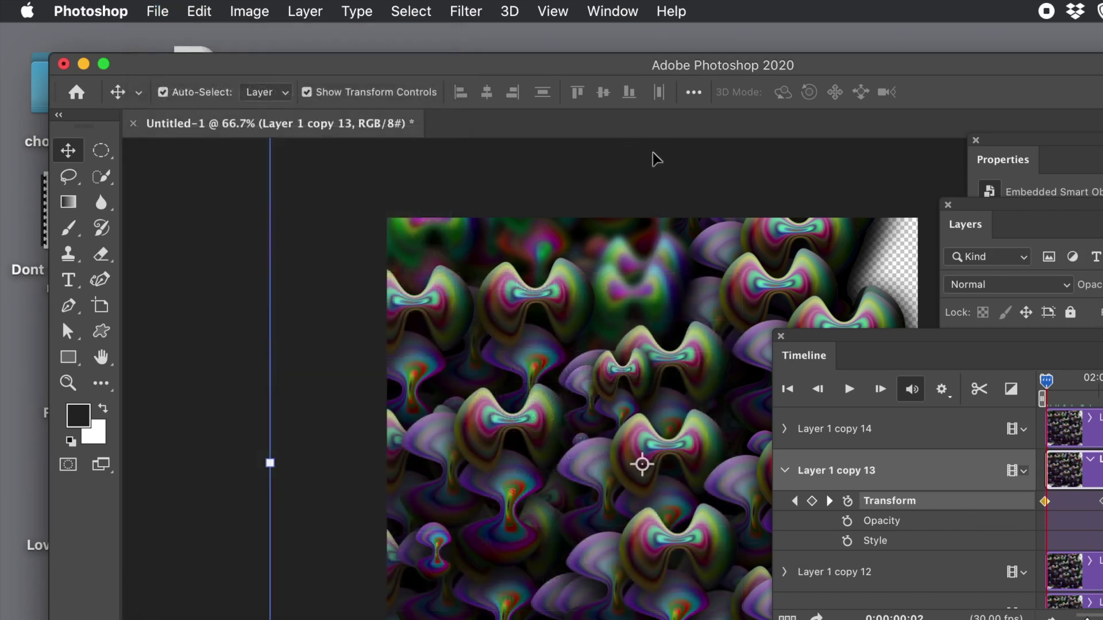